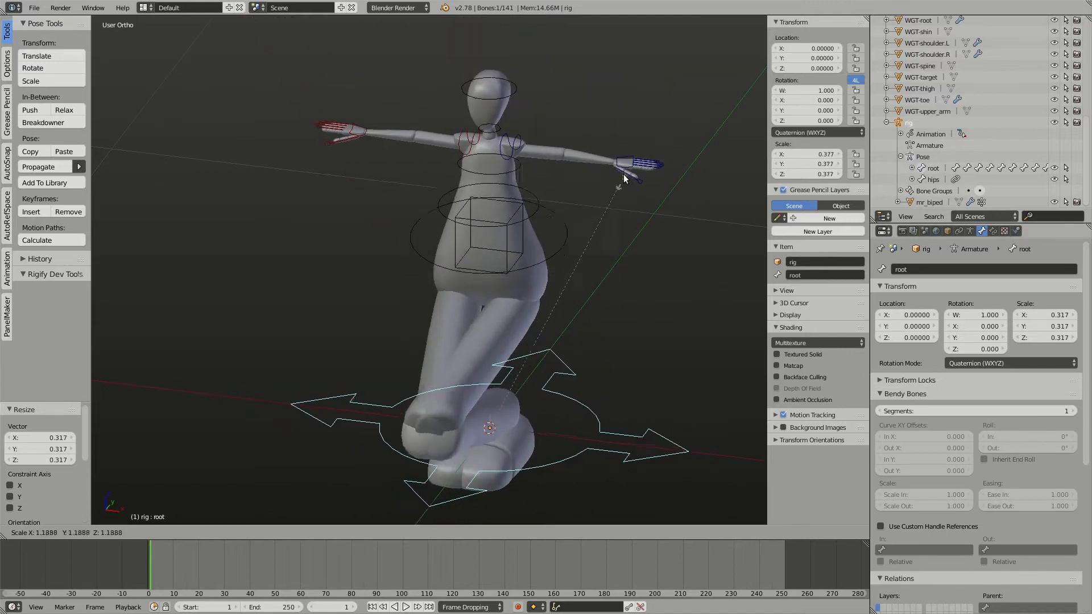
# Cancel the running resize of the root bone and clear its pose scale
pyautogui.rightClick(653, 84)
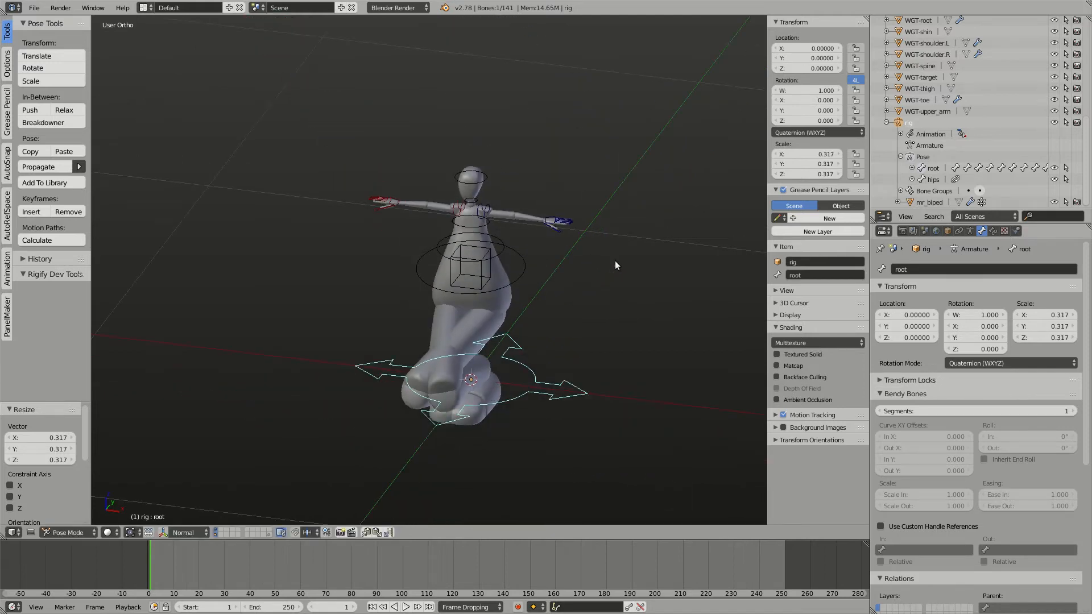
pyautogui.hotkey('alt', 's')
pyautogui.scroll(-5, 606, 267)
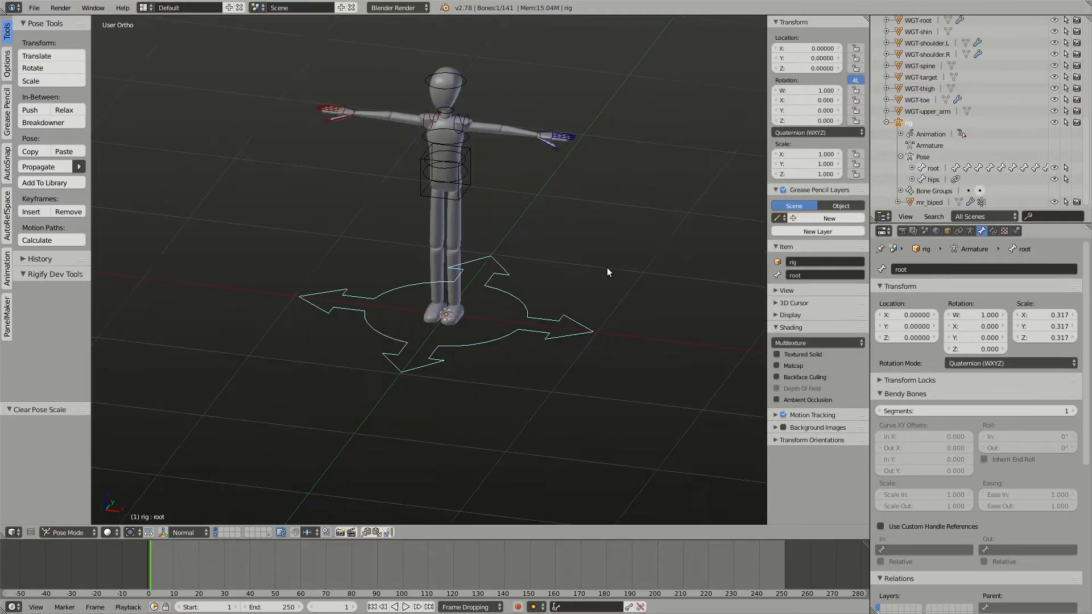
pyautogui.moveTo(533, 311); pyautogui.dragTo(554, 330, button='middle')
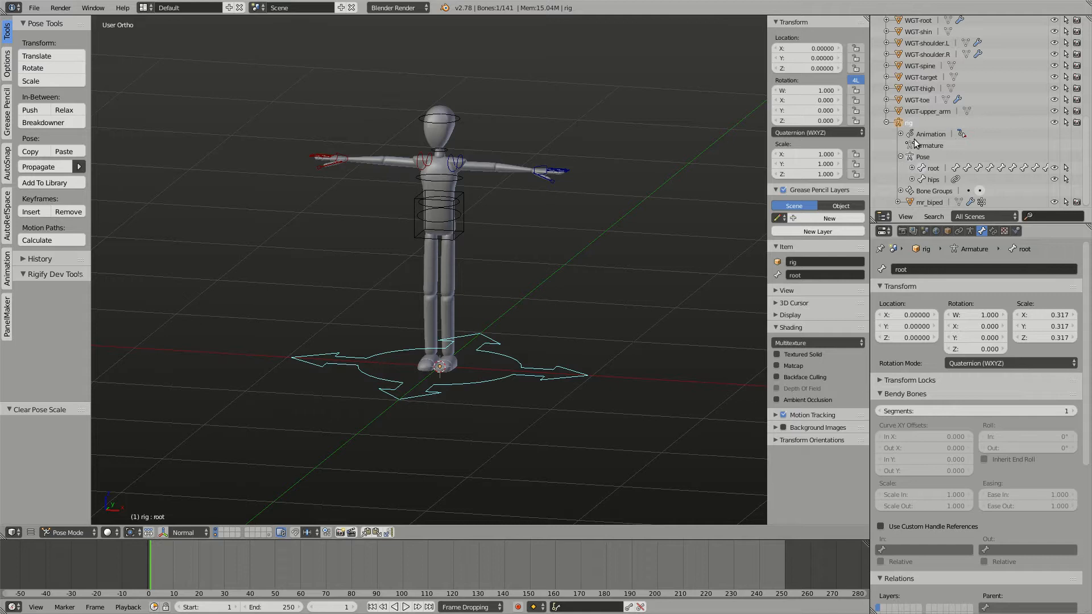
# Select the hips bone and set its parent to the root bone in Edit Mode, then return to Pose Mode
pyautogui.moveTo(871, 154); pyautogui.dragTo(788, 150)
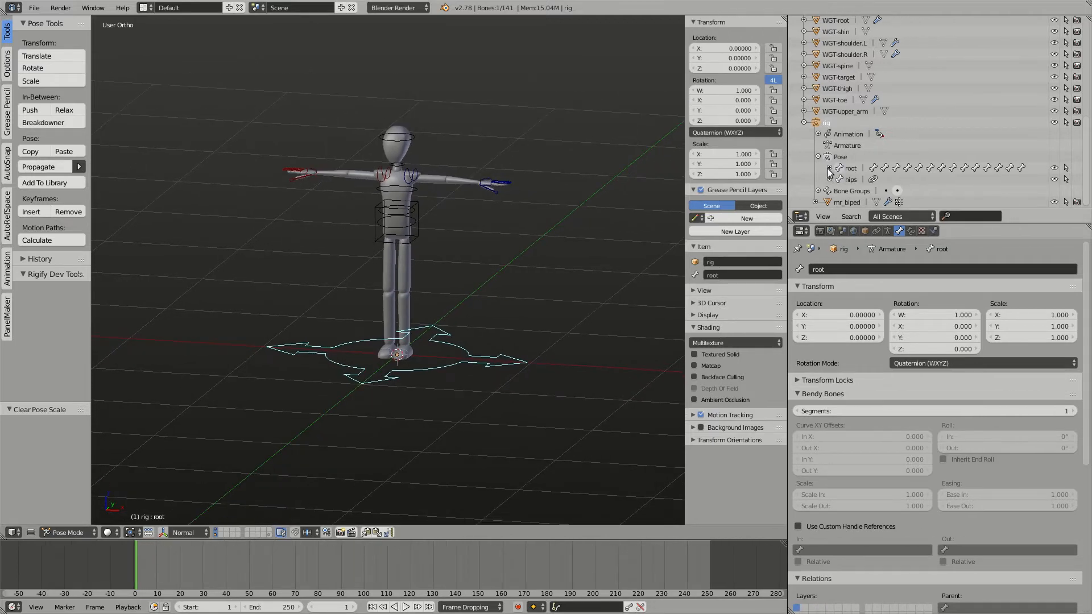
pyautogui.click(849, 178)
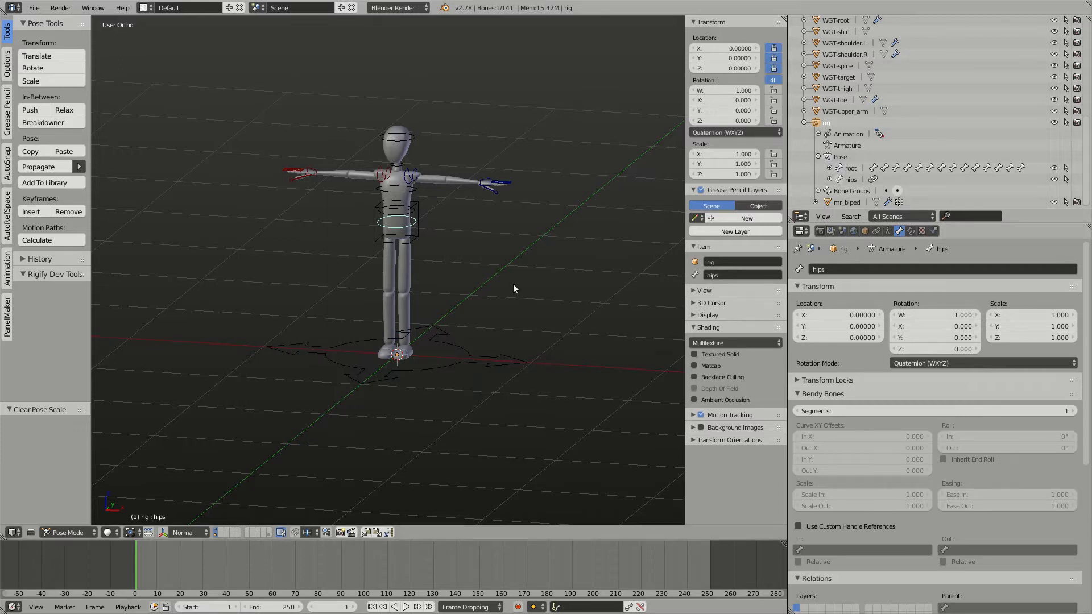
pyautogui.scroll(1, 438, 250)
pyautogui.scroll(1, 438, 250)
pyautogui.scroll(1, 456, 236)
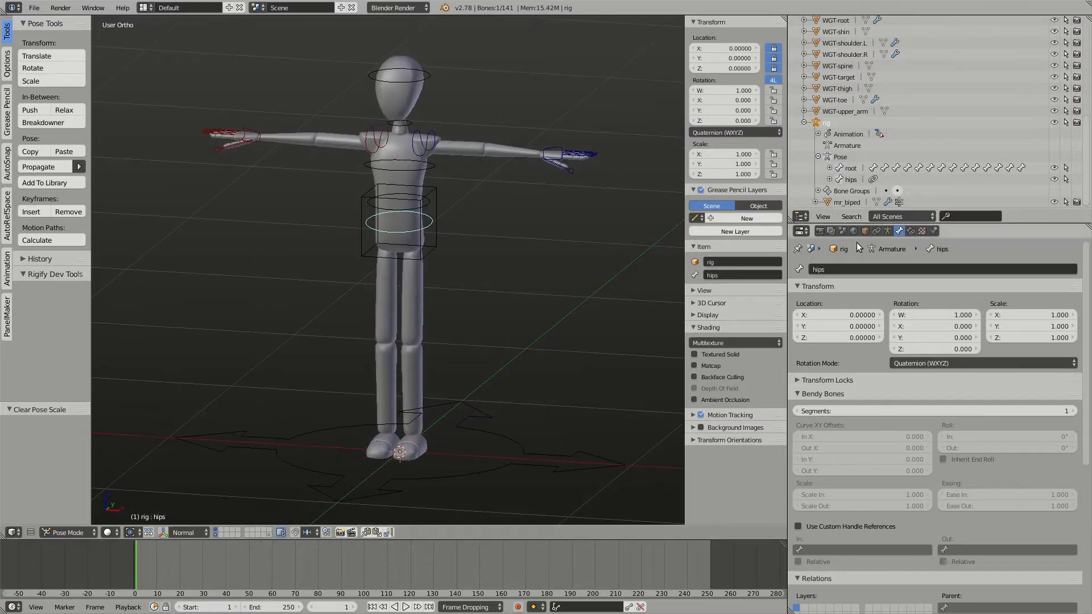
pyautogui.scroll(-10, 981, 460)
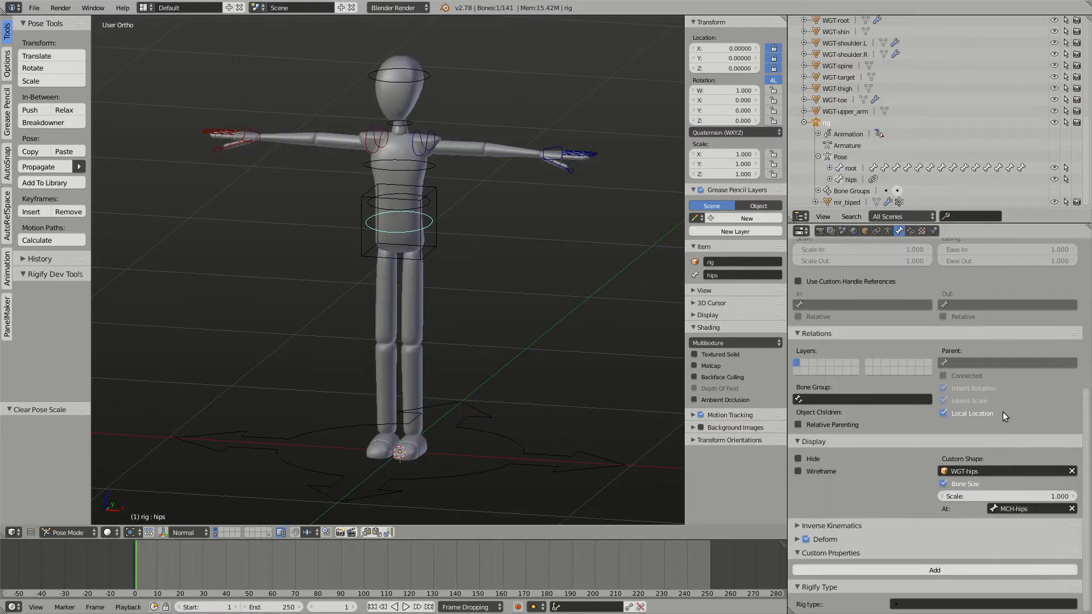
pyautogui.press('Tab')
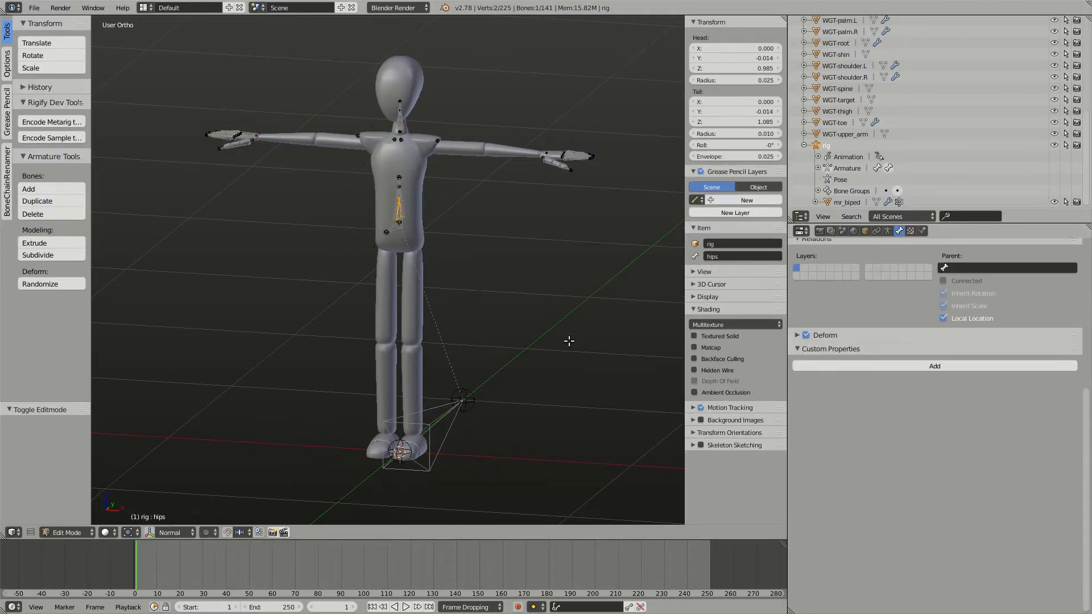
pyautogui.click(980, 266)
pyautogui.write('root')
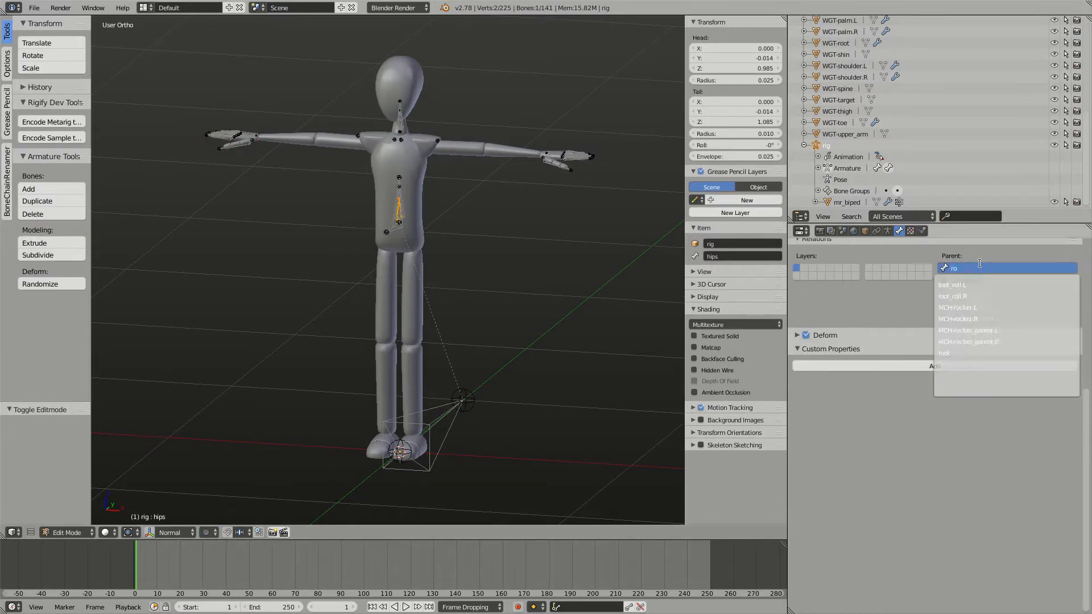
pyautogui.press('Return')
pyautogui.press('Tab')
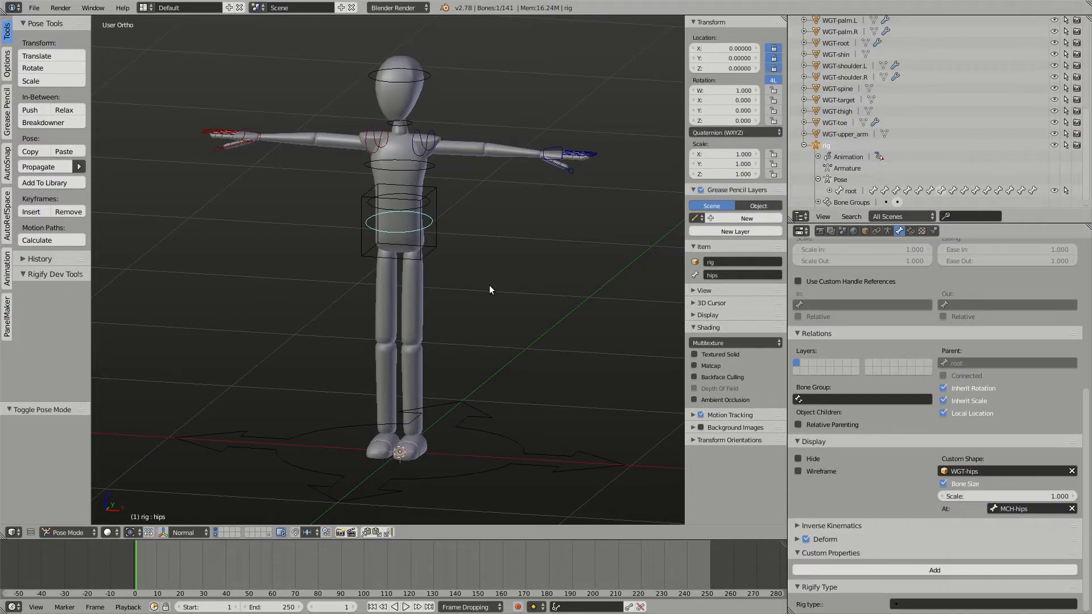
# Scale the root control uniformly to about 0.213 to test whether the whole rig follows
pyautogui.scroll(-2, 488, 324)
pyautogui.rightClick(485, 370)
pyautogui.press('s')
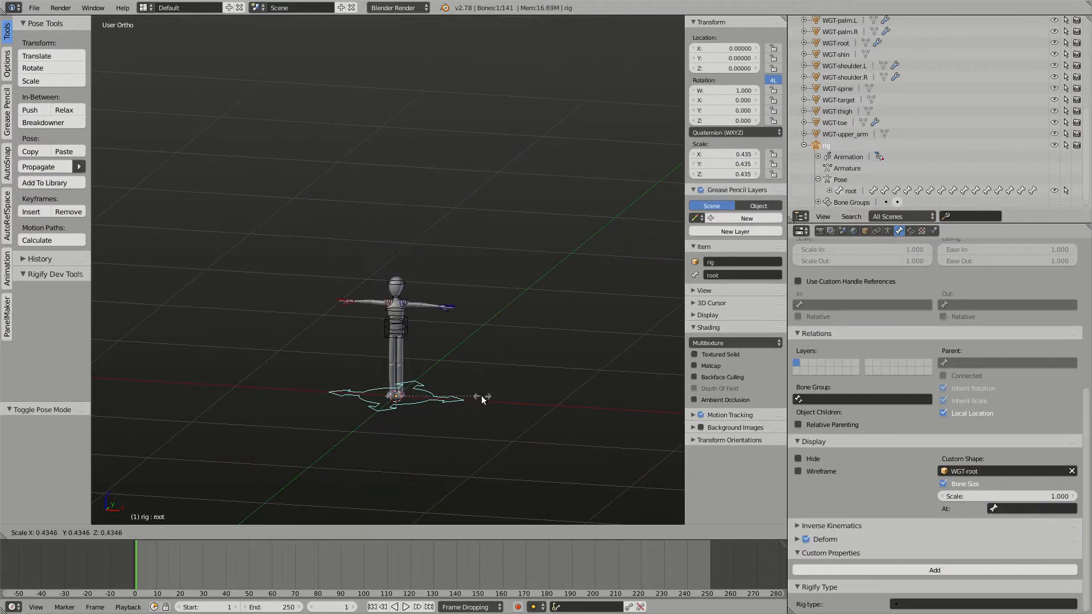
pyautogui.click(436, 389)
pyautogui.scroll(5, 437, 389)
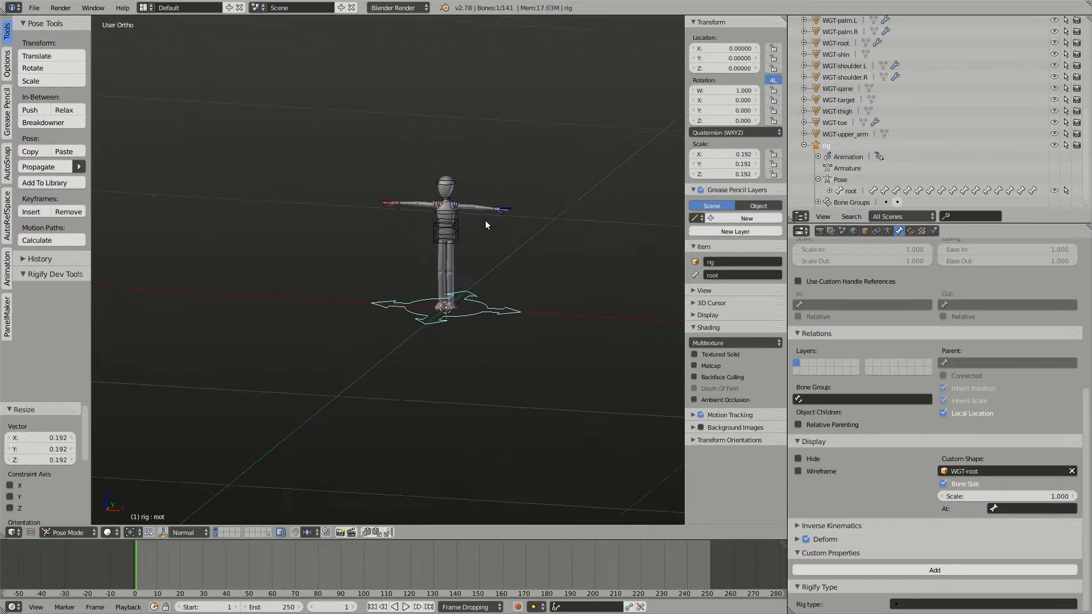
pyautogui.press('s')
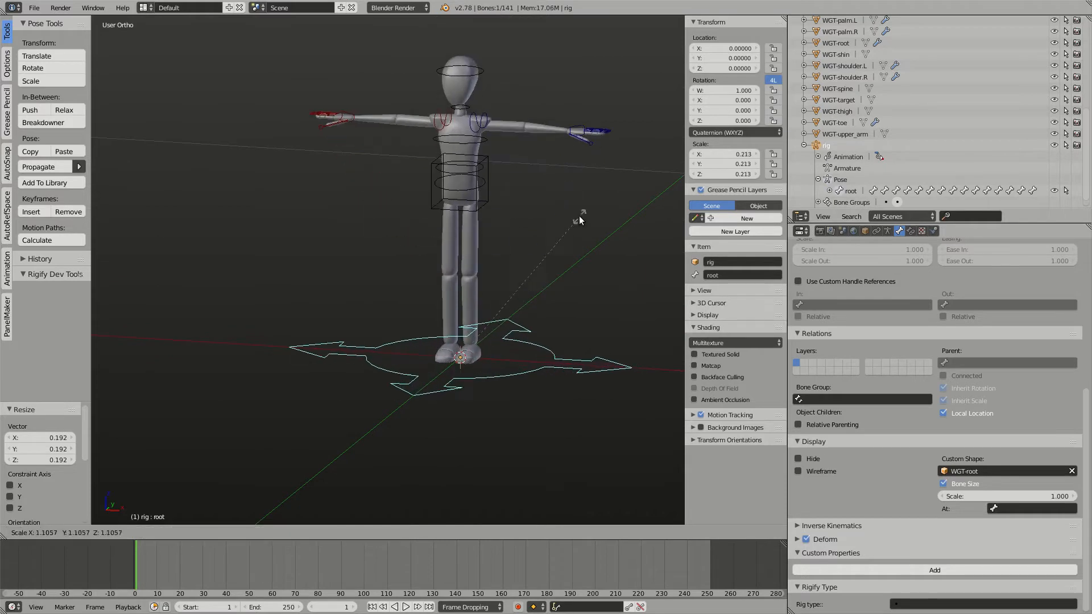
pyautogui.click(580, 219)
# Examine the bones parented under root in the outliner hierarchy and the scaled character in the viewport
pyautogui.scroll(-1, 844, 191)
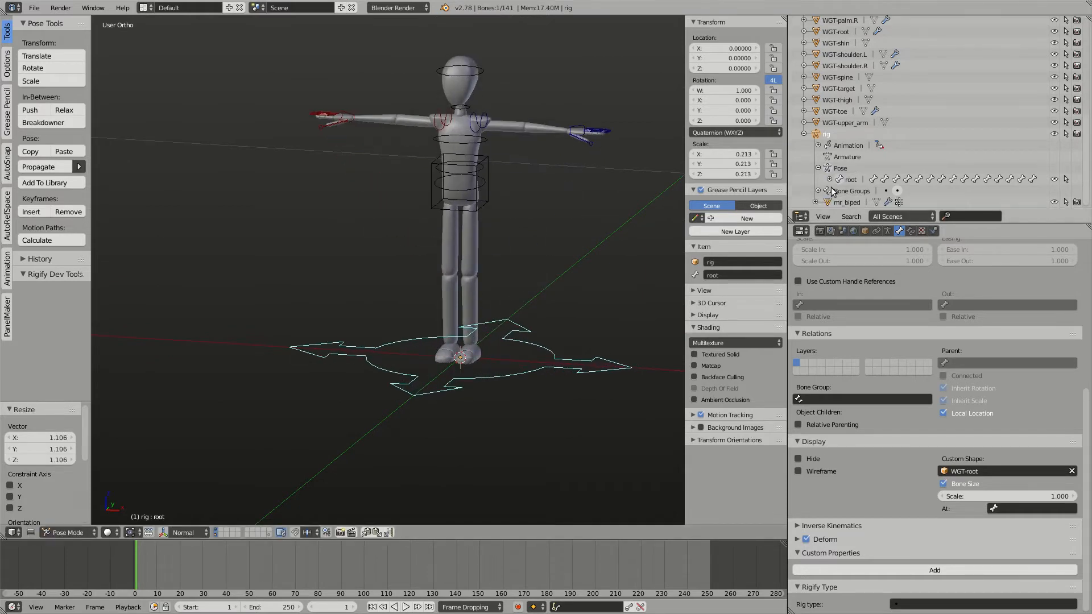
pyautogui.click(830, 180)
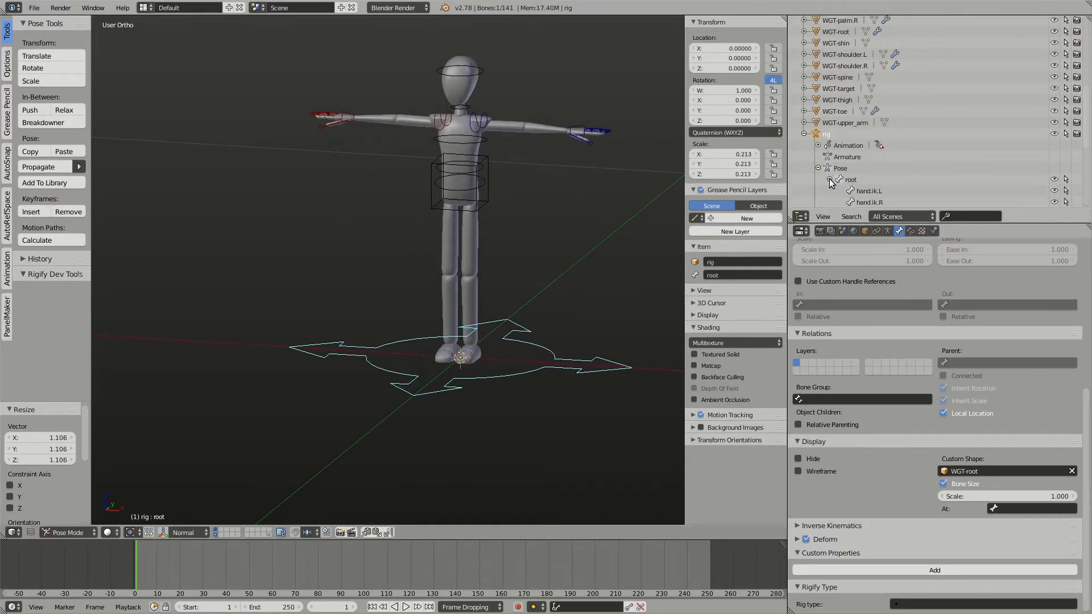
pyautogui.click(829, 180)
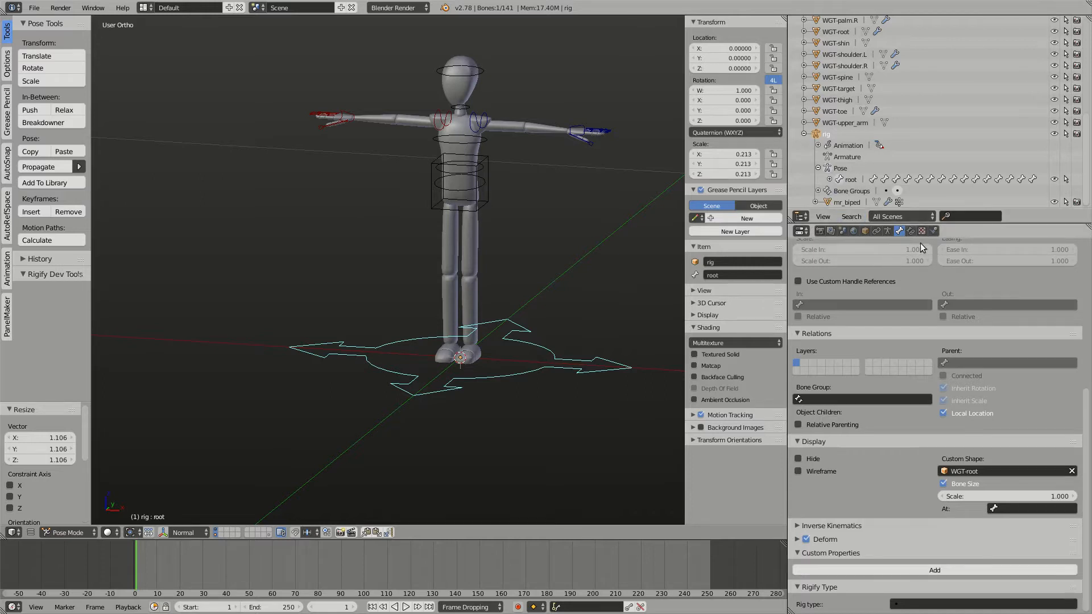
pyautogui.scroll(-3, 582, 261)
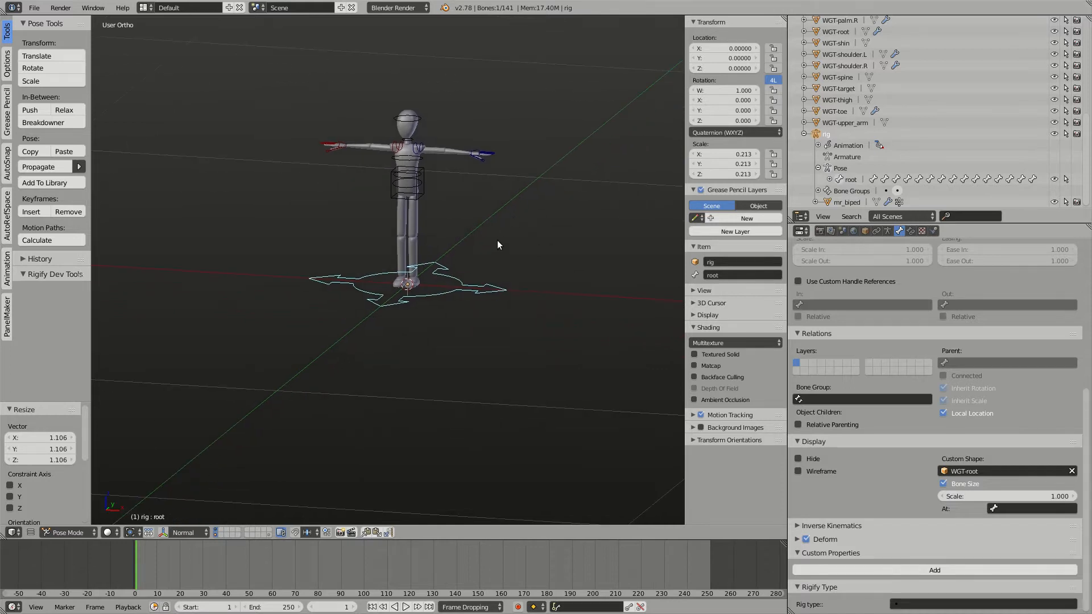
pyautogui.scroll(3, 494, 243)
pyautogui.keyDown('shift'); pyautogui.moveTo(524, 232); pyautogui.dragTo(493, 262, button='middle'); pyautogui.keyUp('shift')
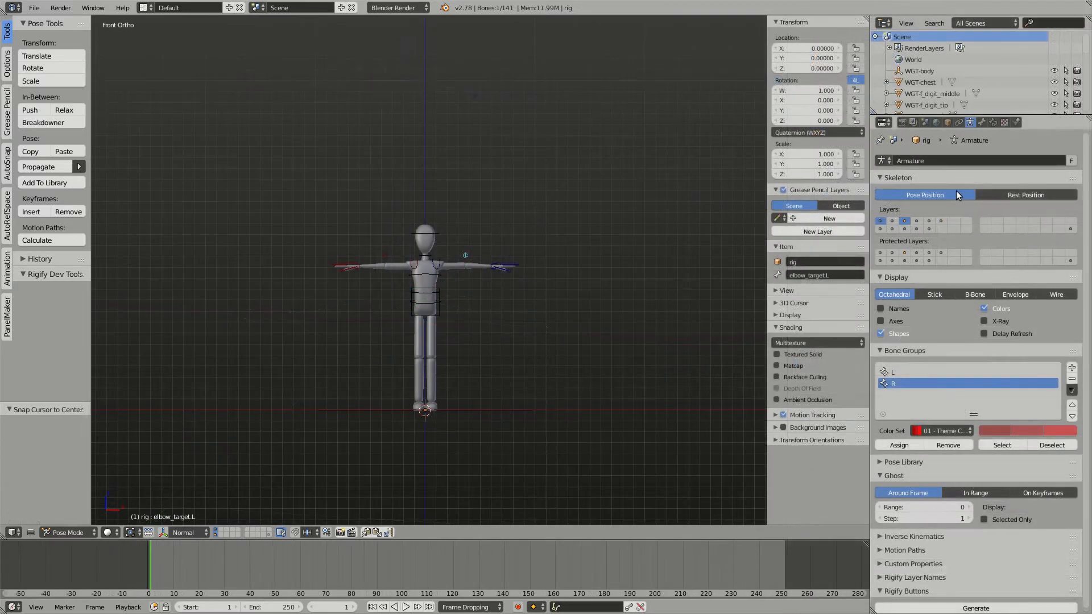
# Switch the armature repeatedly between Rest Position and Pose Position to compare the arms, ending in Pose Position
pyautogui.click(1023, 194)
pyautogui.click(953, 193)
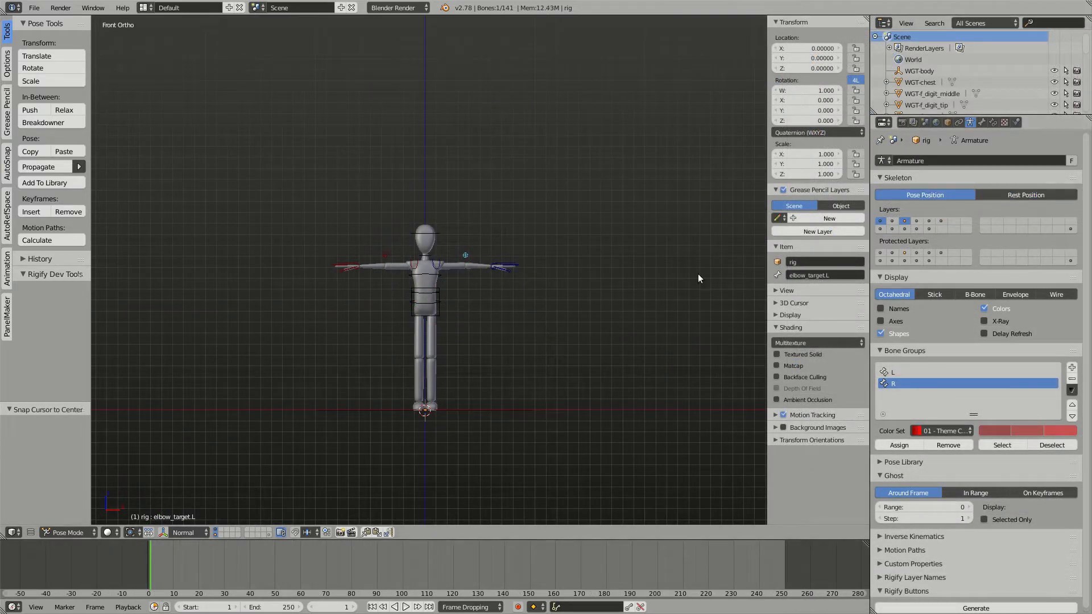
pyautogui.scroll(1, 568, 314)
pyautogui.scroll(5, 568, 314)
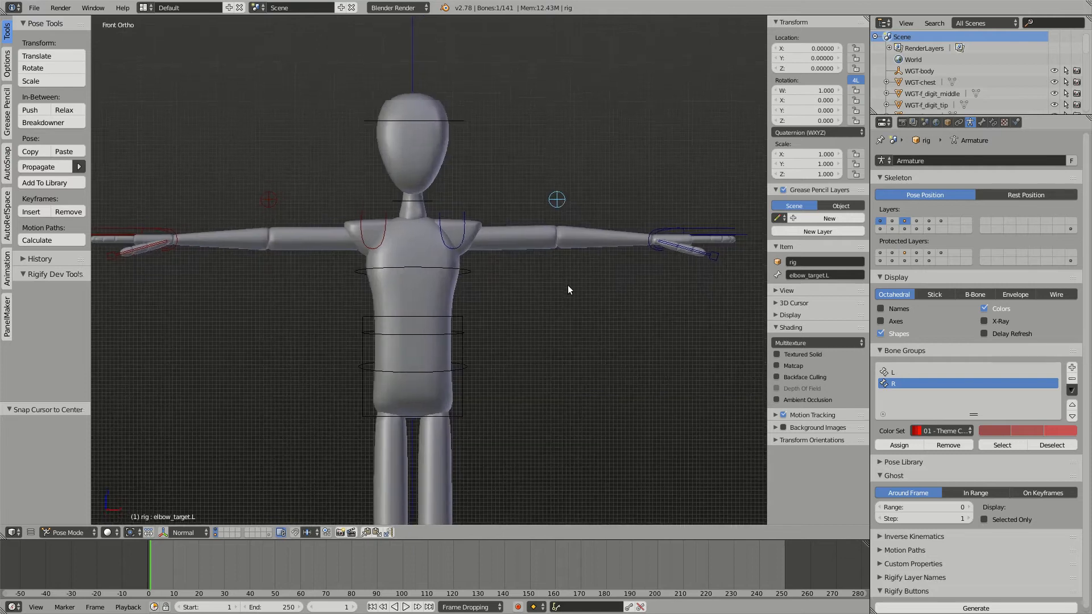
pyautogui.click(1013, 193)
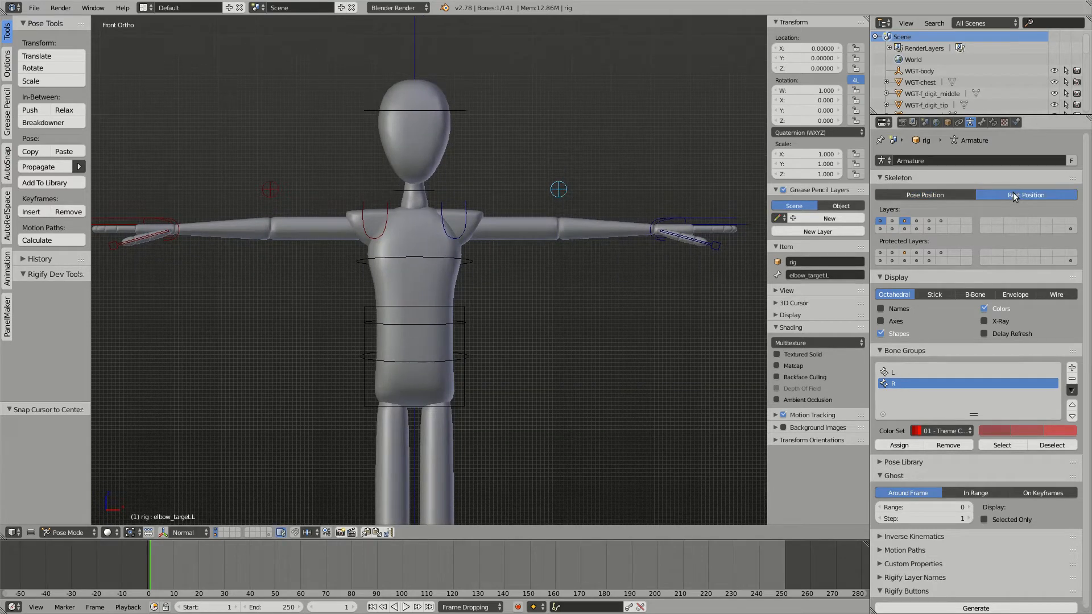
pyautogui.click(936, 195)
pyautogui.click(1007, 195)
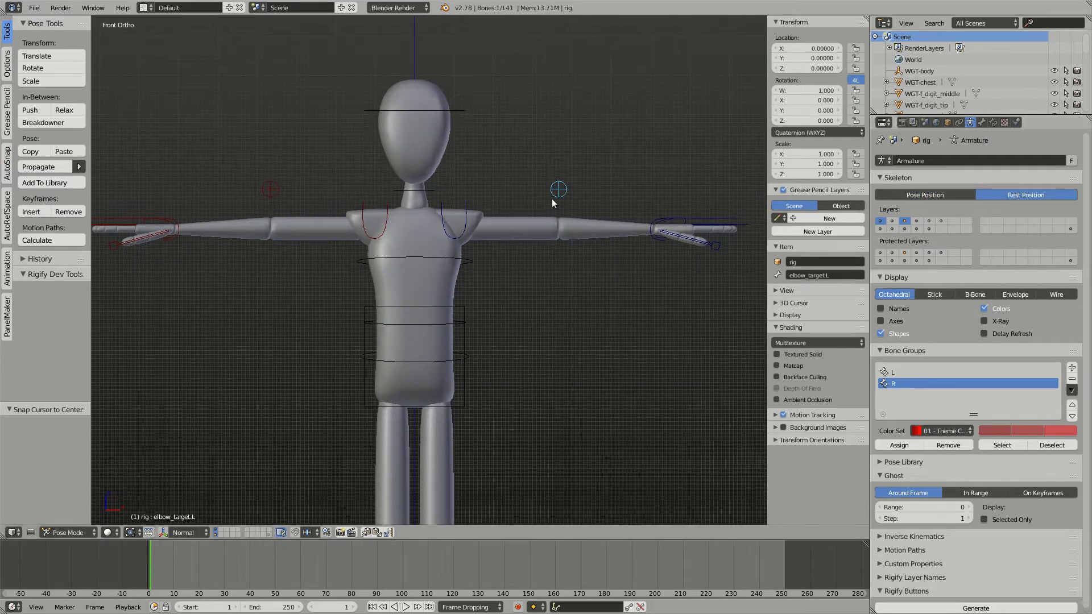
pyautogui.click(928, 196)
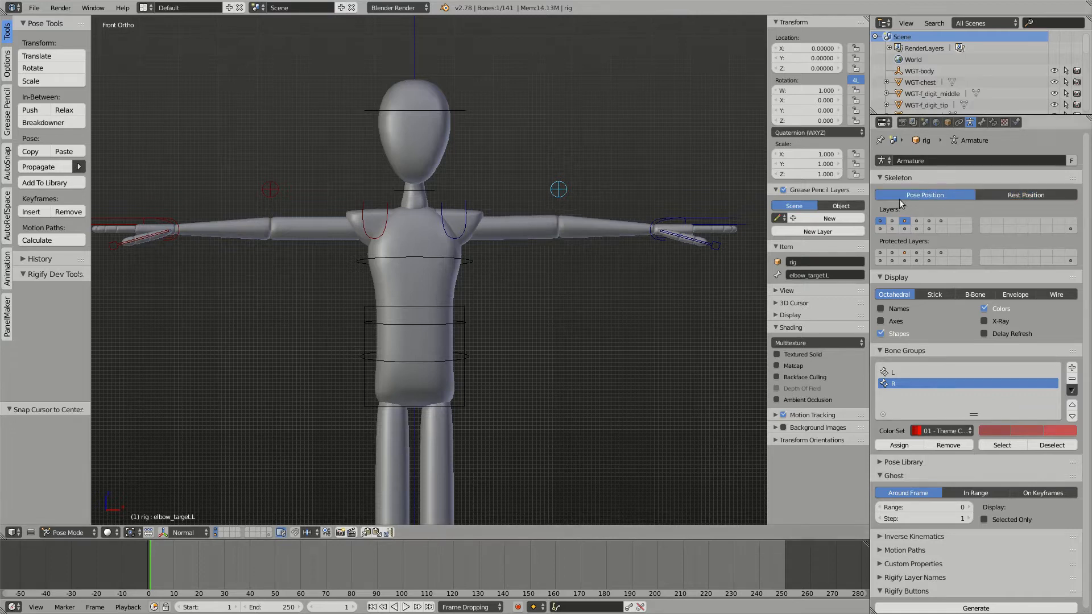
# Try moving the hand.ik.L control inward to check how the left elbow bends
pyautogui.rightClick(737, 223)
pyautogui.moveTo(700, 232); pyautogui.dragTo(676, 249, button='middle')
pyautogui.press('g')
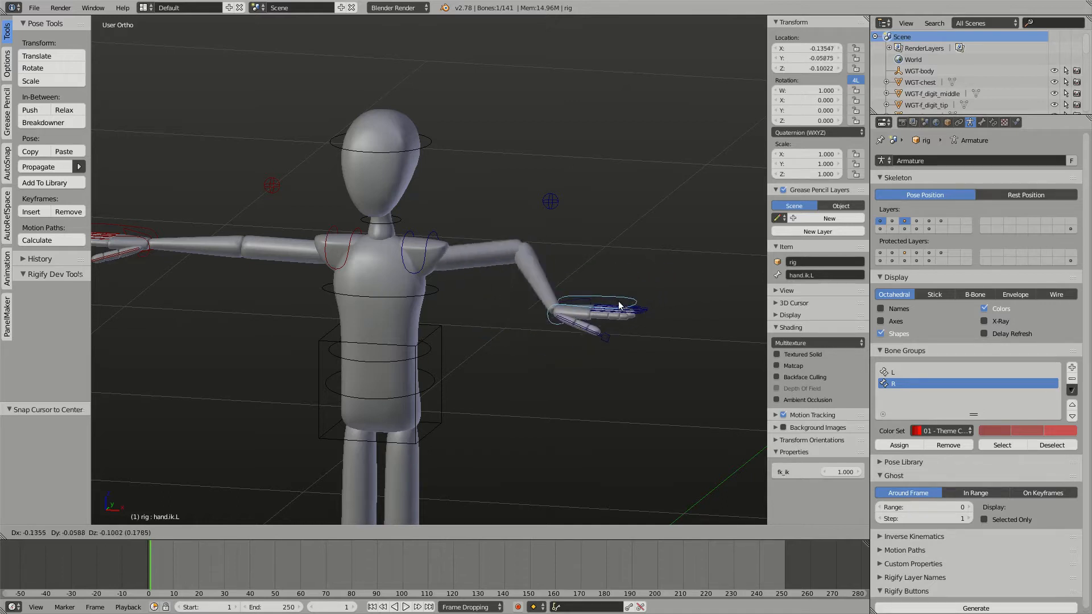
pyautogui.rightClick(613, 305)
pyautogui.moveTo(582, 316); pyautogui.dragTo(596, 310, button='middle')
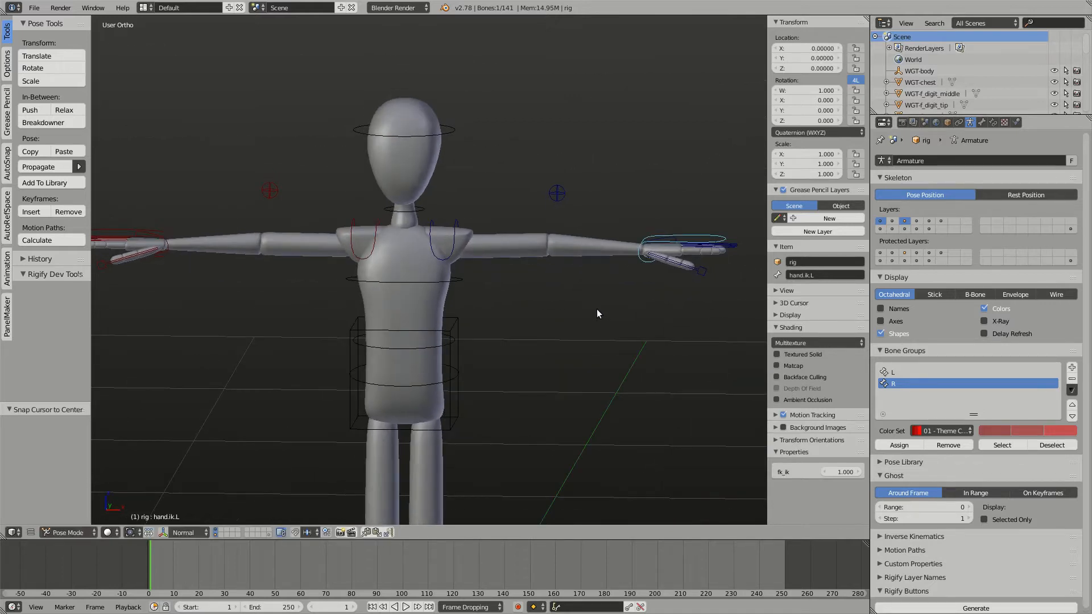
# Compare Rest Position and Pose Position from the front view, ending in Pose Position
pyautogui.press('KP_1')
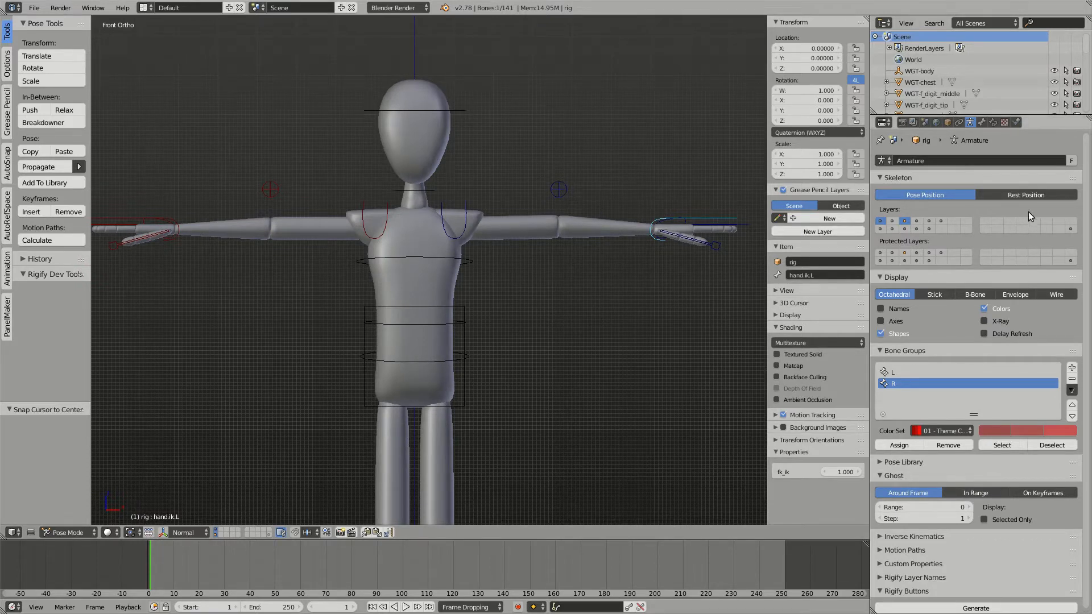
pyautogui.click(1010, 193)
pyautogui.click(925, 194)
pyautogui.click(1003, 194)
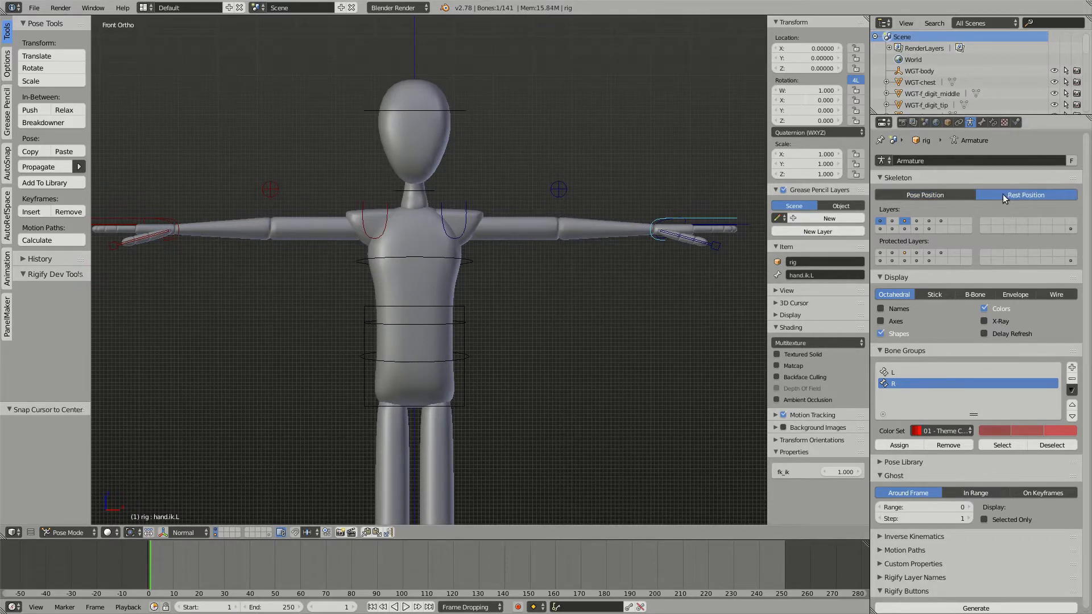
pyautogui.click(950, 195)
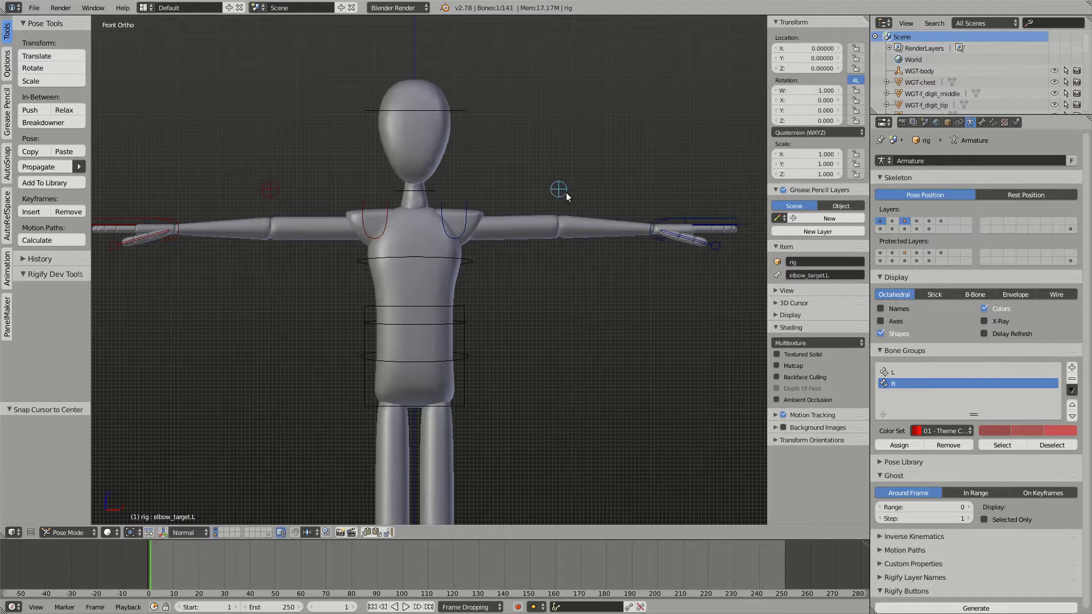
# Inspect the elbow_target.L bone in Edit Mode from an angle, returning to Pose Mode
pyautogui.press('Tab')
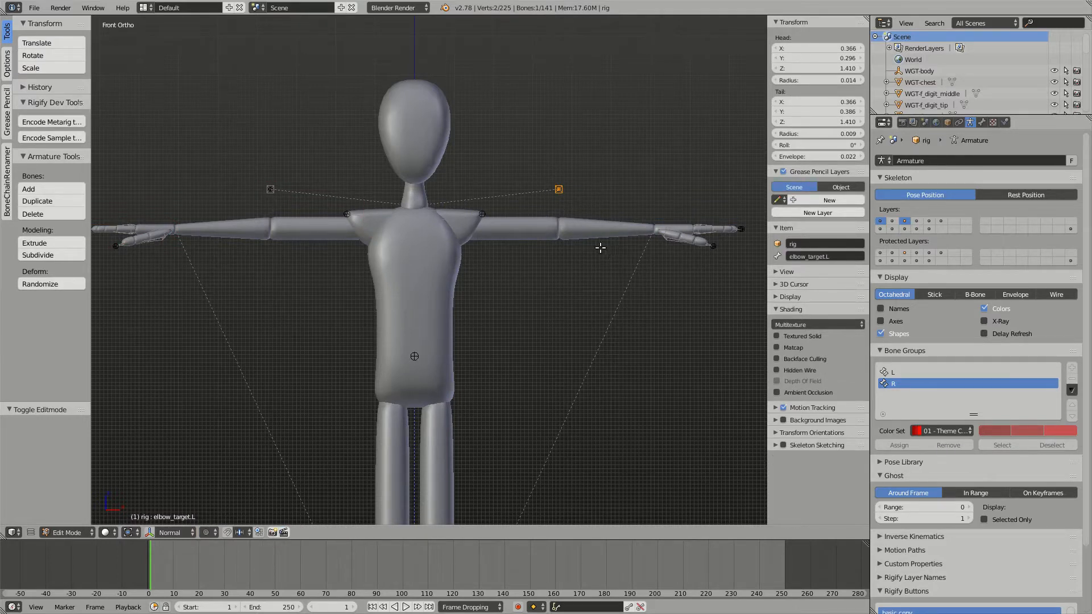
pyautogui.moveTo(591, 216); pyautogui.dragTo(553, 256, button='middle')
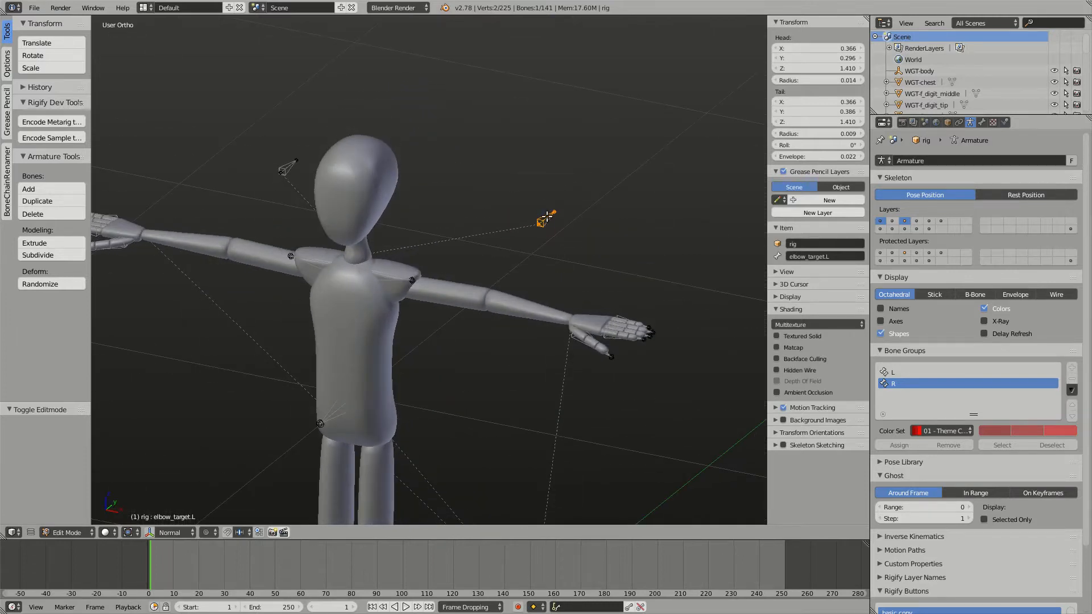
pyautogui.hotkey('ctrl', 'Tab')
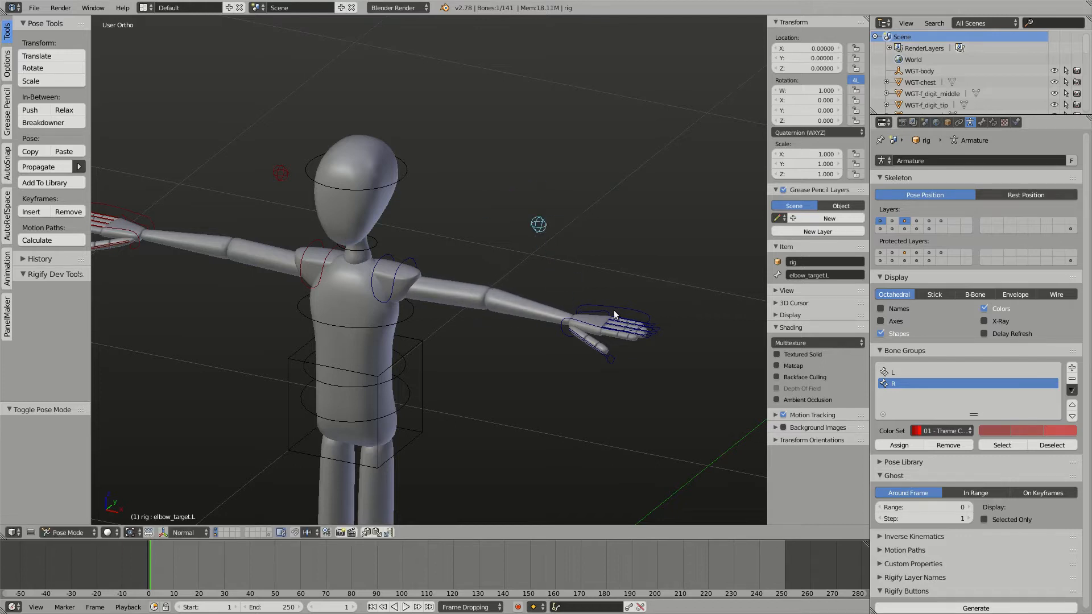
# Move the left hand IK control inward to bend the arm and try moving the elbow_target.L control
pyautogui.rightClick(615, 312)
pyautogui.press('g')
pyautogui.click(545, 316)
pyautogui.rightClick(535, 226)
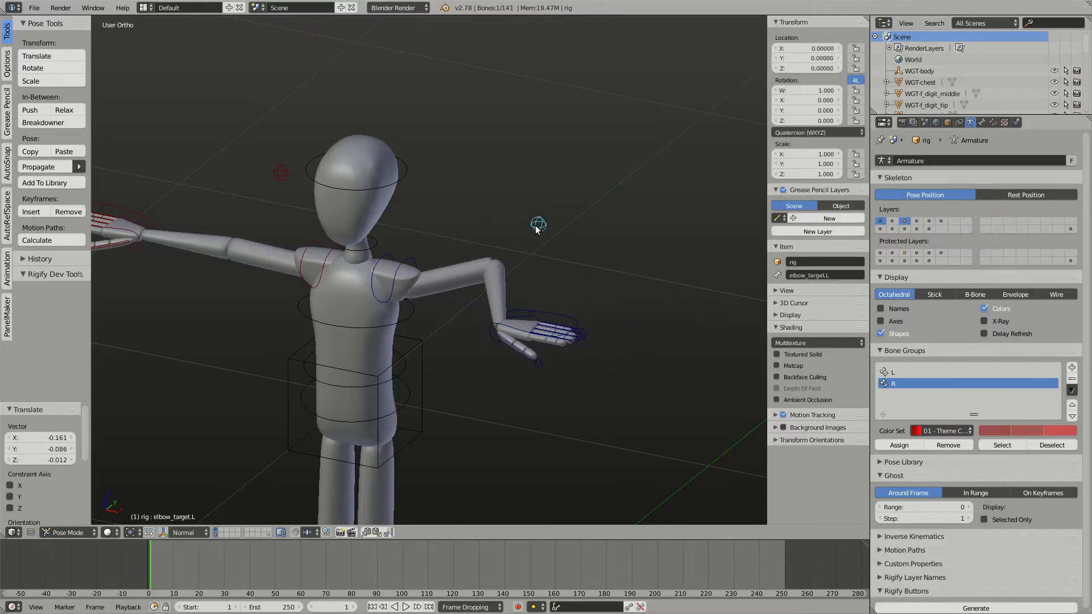
pyautogui.press('g')
pyautogui.press('Escape')
# Clear the pose location and rotation of all visible control bones
pyautogui.press('a')
pyautogui.hotkey('alt', 'g')
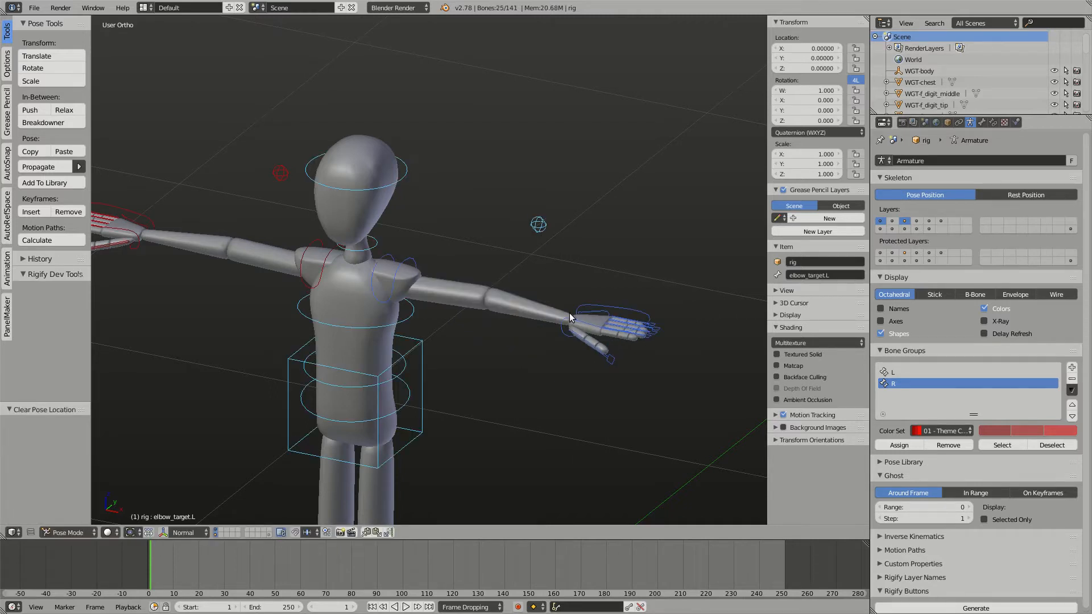
pyautogui.hotkey('alt', 'r')
# Move the elbow_target.L bone down about 0.098 to elbow height in Edit Mode from the front view, returning to Pose Mode
pyautogui.rightClick(539, 226)
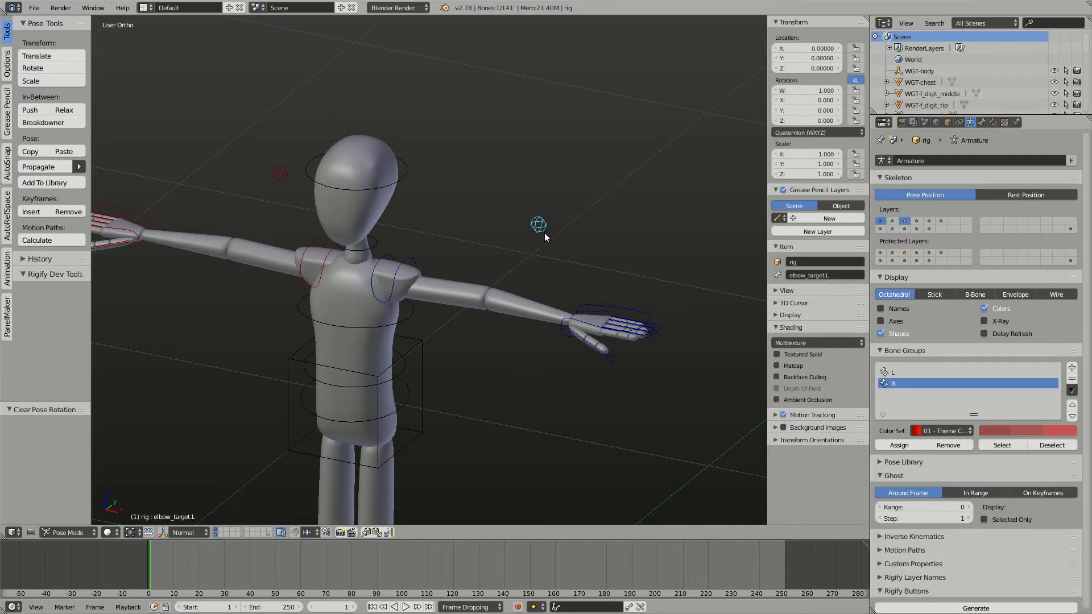
pyautogui.press('KP_1')
pyautogui.press('Tab')
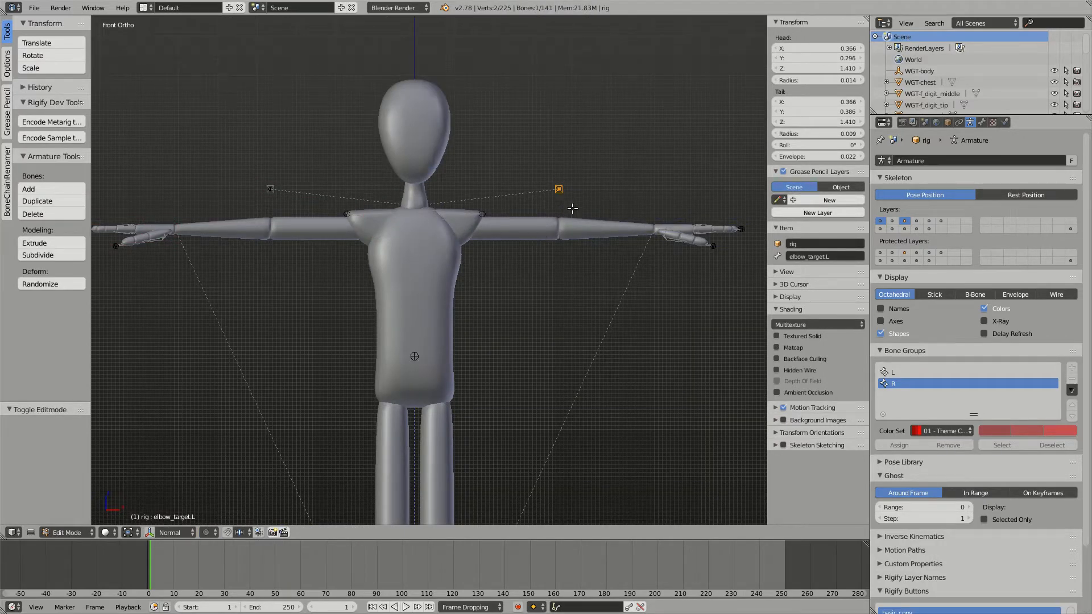
pyautogui.press('g')
pyautogui.click(570, 250)
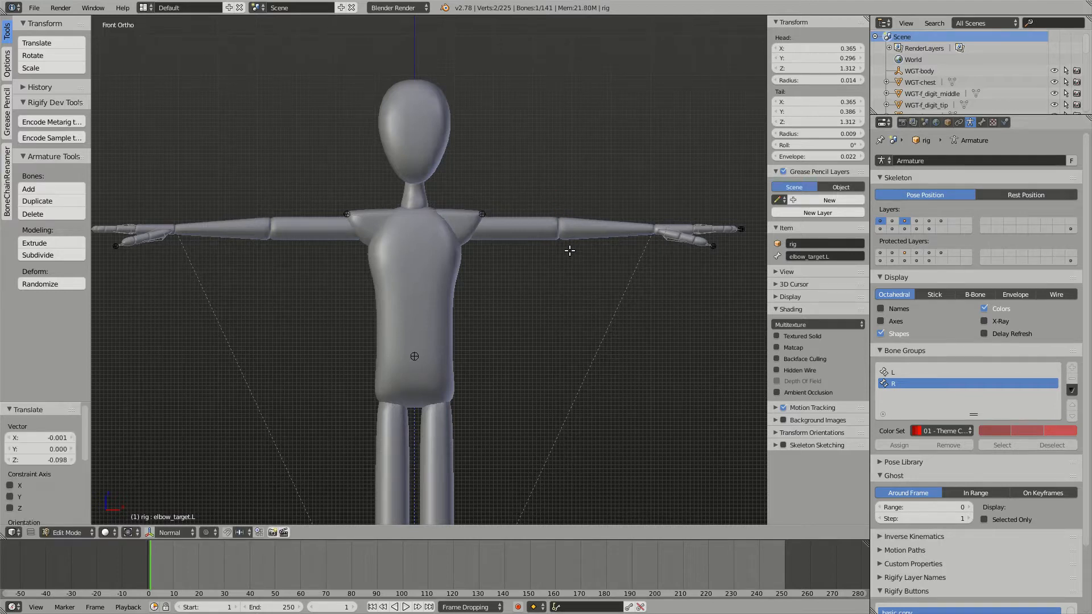
pyautogui.hotkey('ctrl', 'Tab')
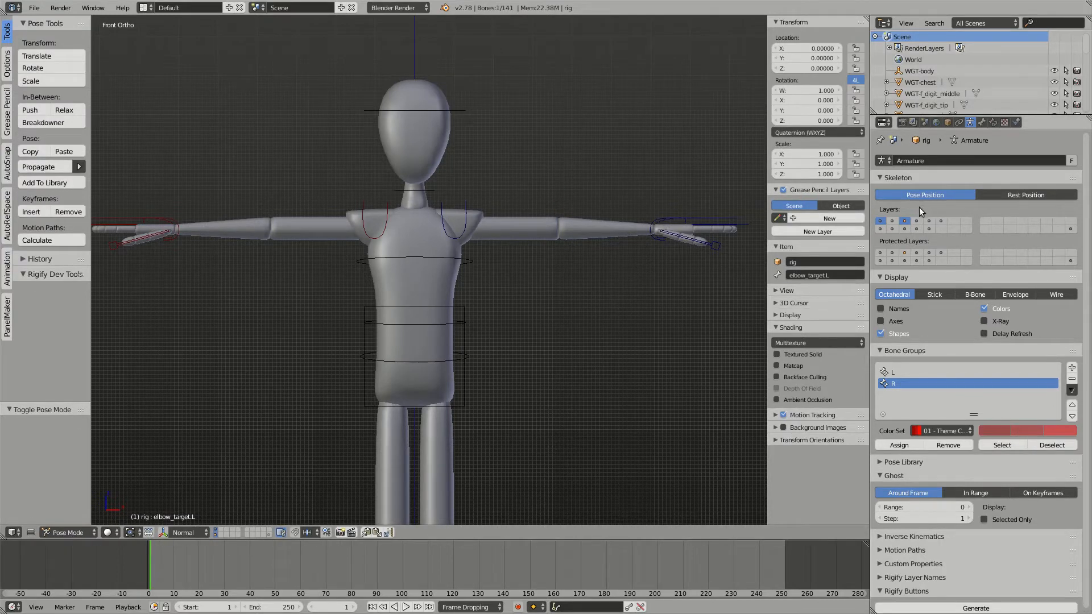
# Compare Rest Position and Pose Position around the shoulders and left arm with the lowered elbow target, ending in Pose Position
pyautogui.click(990, 195)
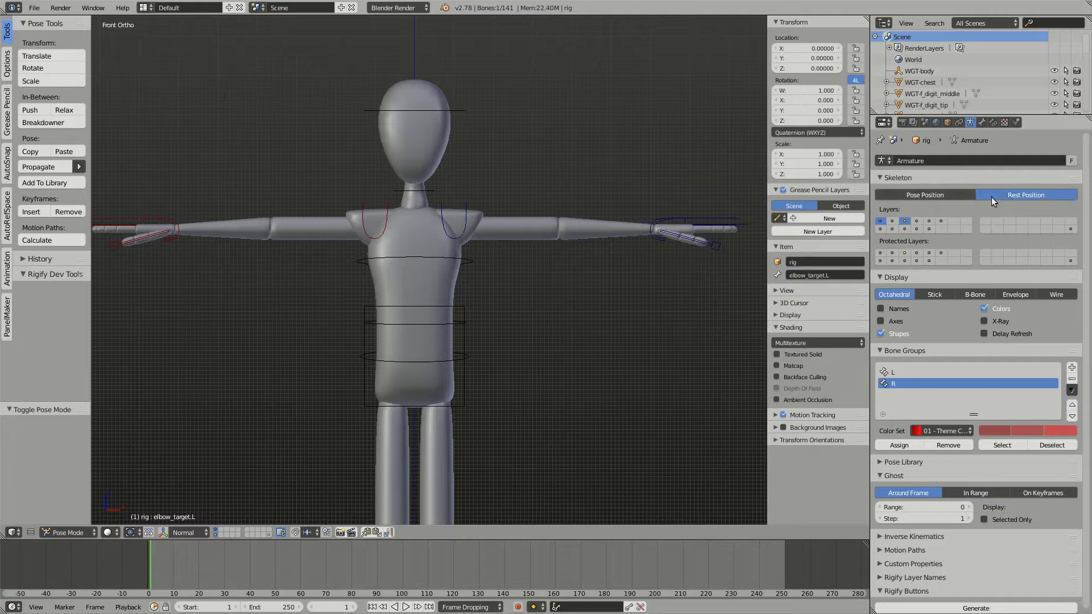
pyautogui.click(939, 196)
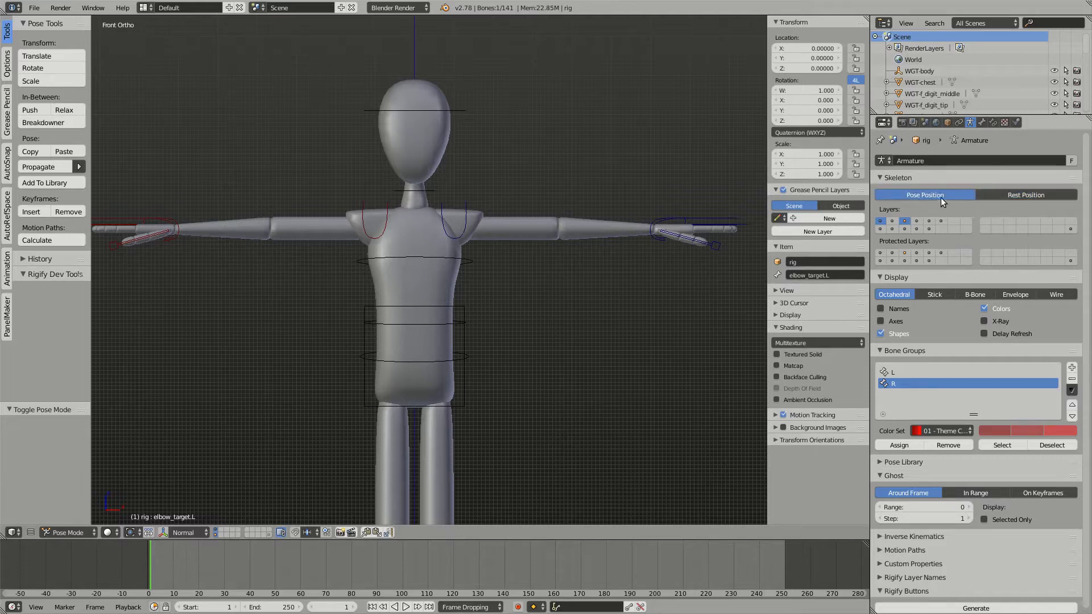
pyautogui.click(979, 193)
pyautogui.click(951, 195)
pyautogui.click(978, 196)
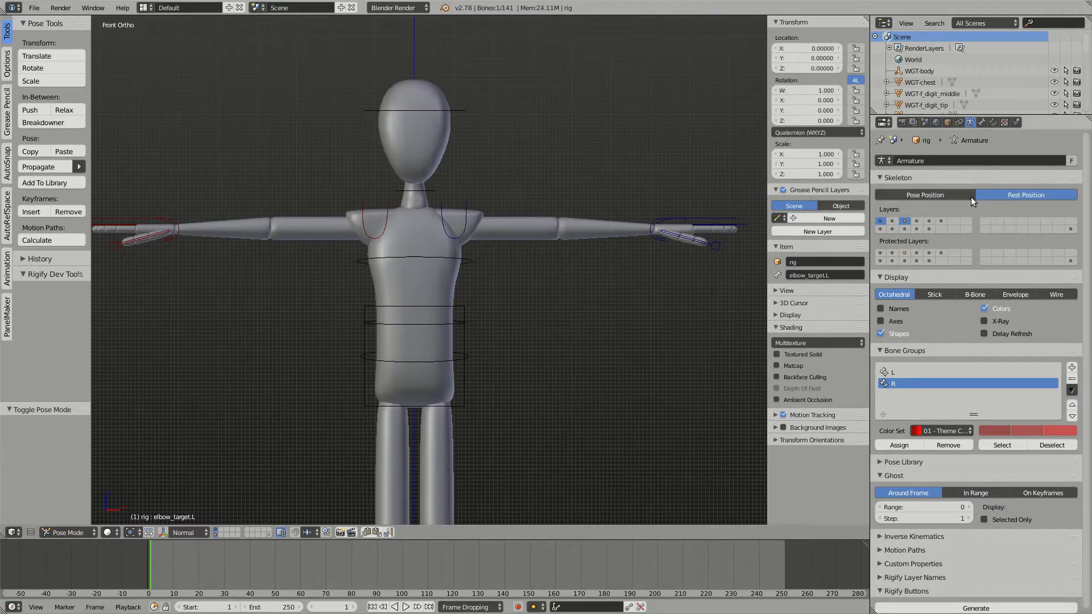
pyautogui.click(969, 197)
pyautogui.scroll(5, 682, 228)
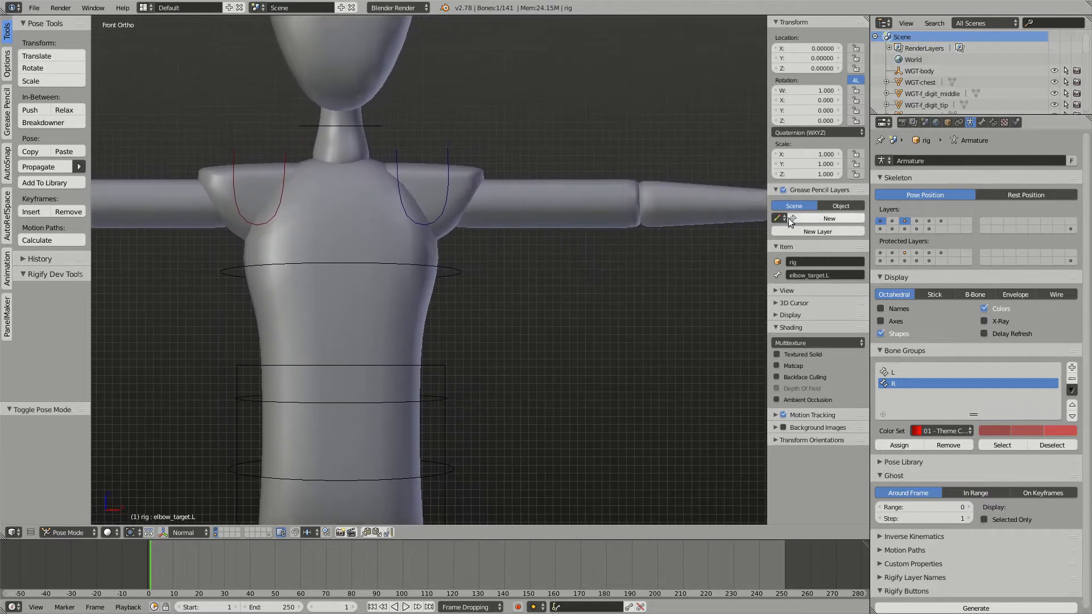
pyautogui.click(1006, 194)
pyautogui.click(951, 192)
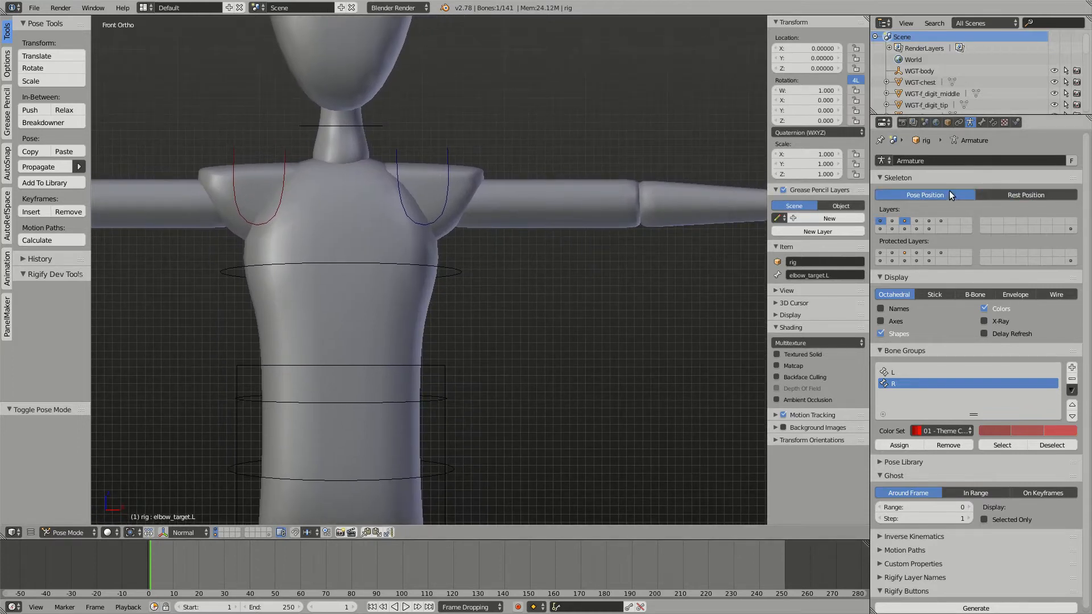
pyautogui.click(1006, 193)
pyautogui.click(926, 192)
pyautogui.scroll(-3, 642, 220)
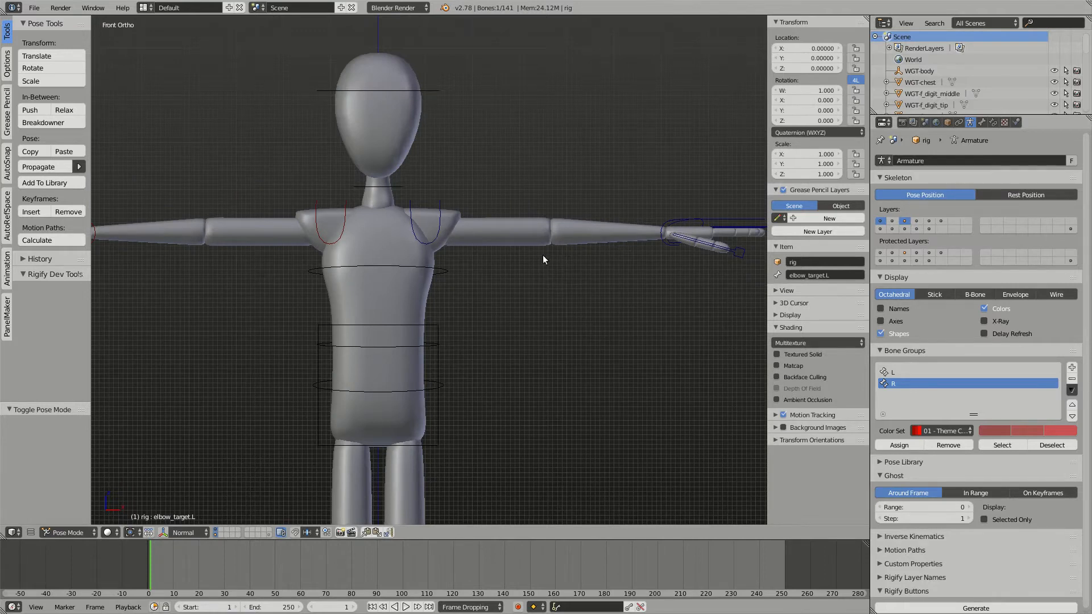
pyautogui.moveTo(562, 240); pyautogui.dragTo(529, 264, button='middle')
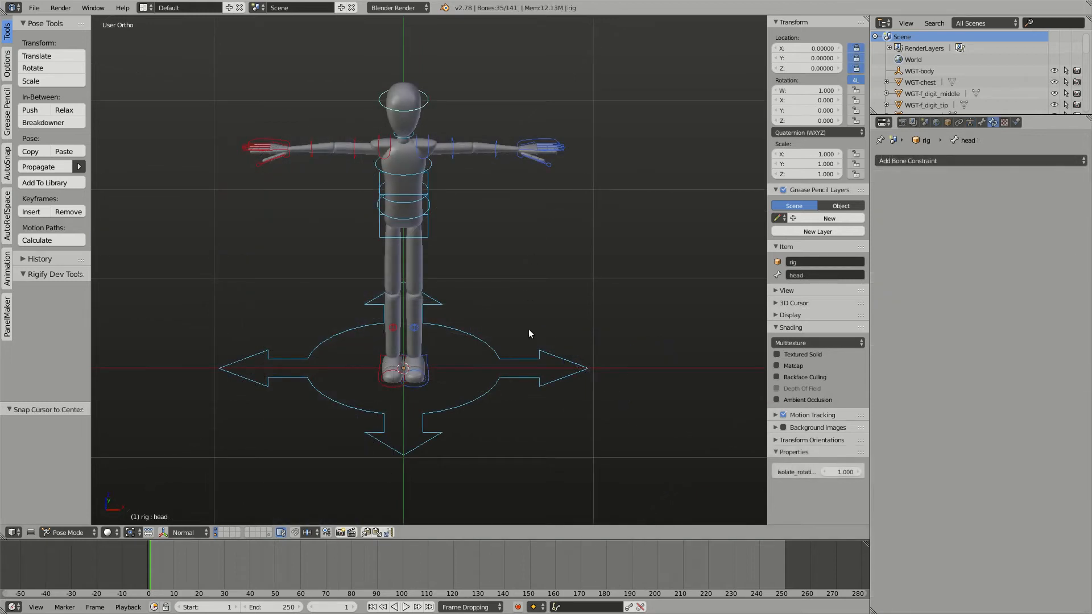
# Toggle the rig into Edit Mode and back to Pose Mode, and switch to the Terminal window to read the dependency cycle messages
pyautogui.scroll(-2, 533, 343)
pyautogui.moveTo(513, 335); pyautogui.dragTo(509, 303, button='middle')
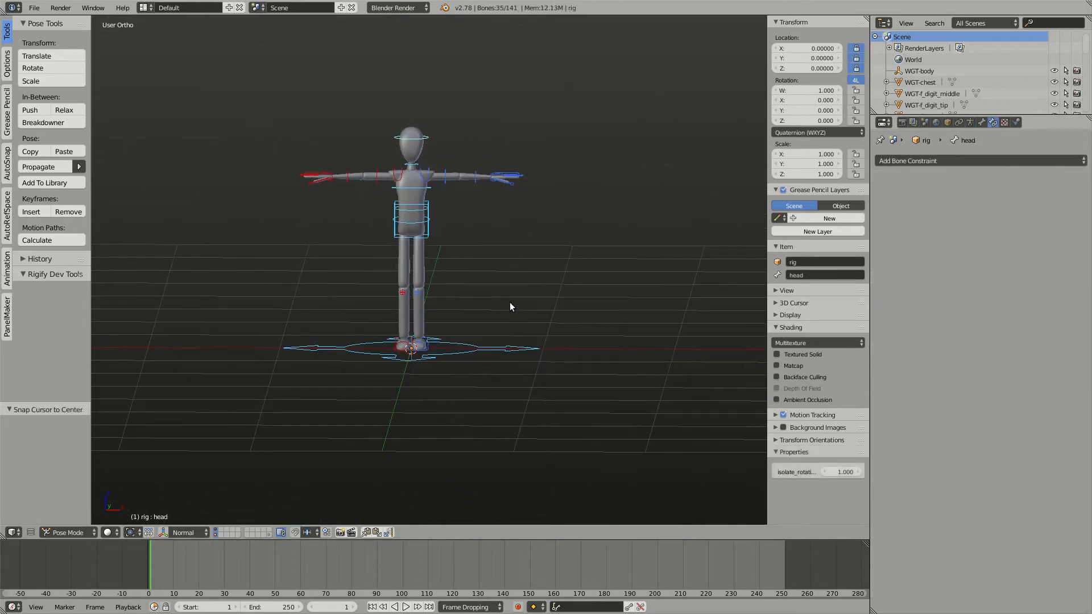
pyautogui.scroll(2, 465, 259)
pyautogui.press('Tab')
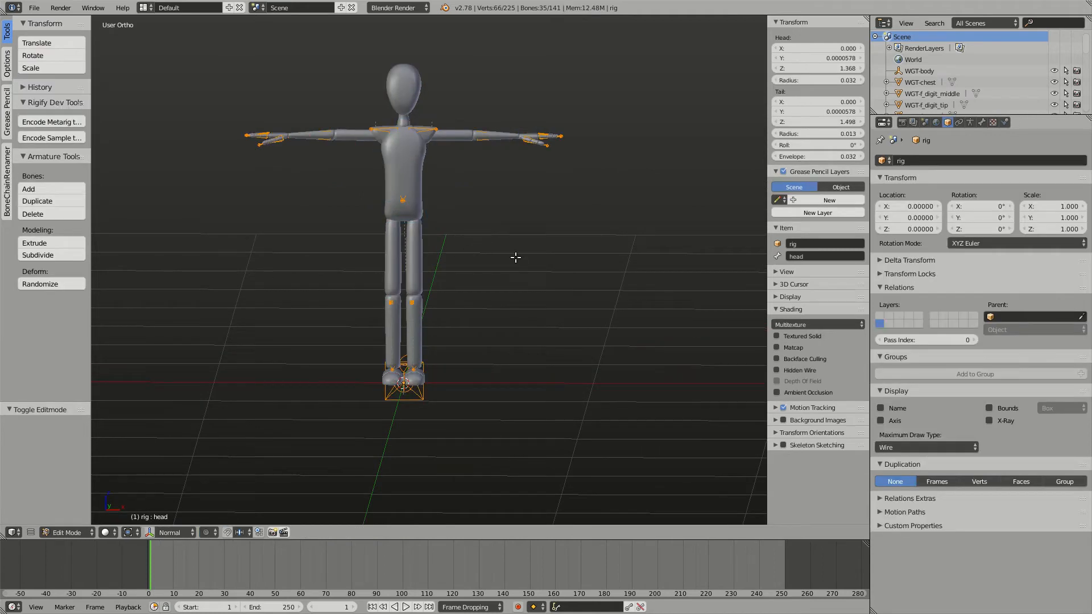
pyautogui.hotkey('ctrl', 'Tab')
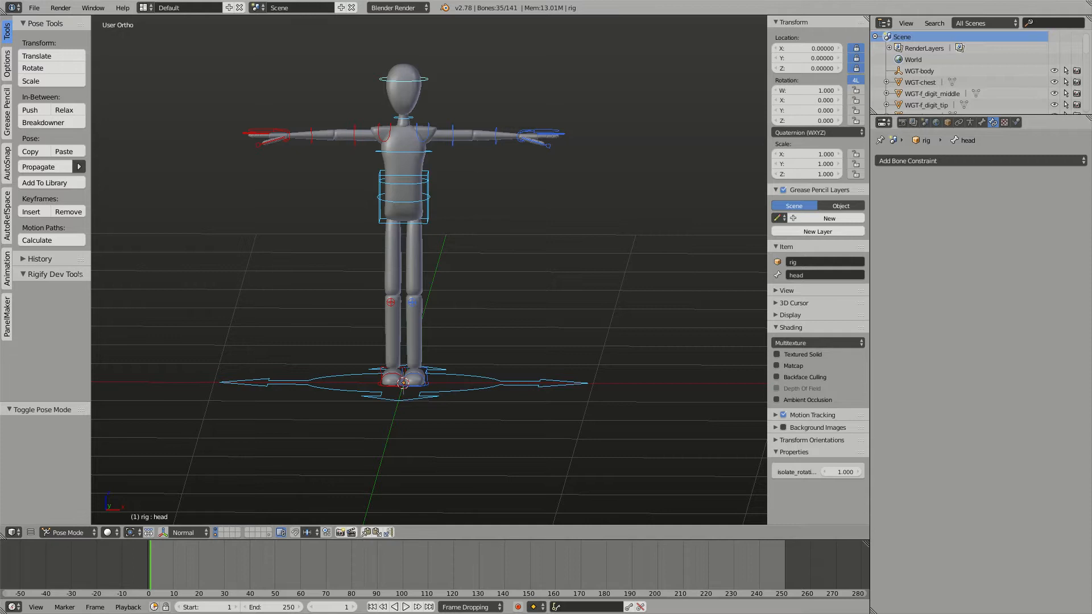
pyautogui.hotkey('alt', 'Tab')
pyautogui.moveTo(294, 222); pyautogui.dragTo(711, 149)
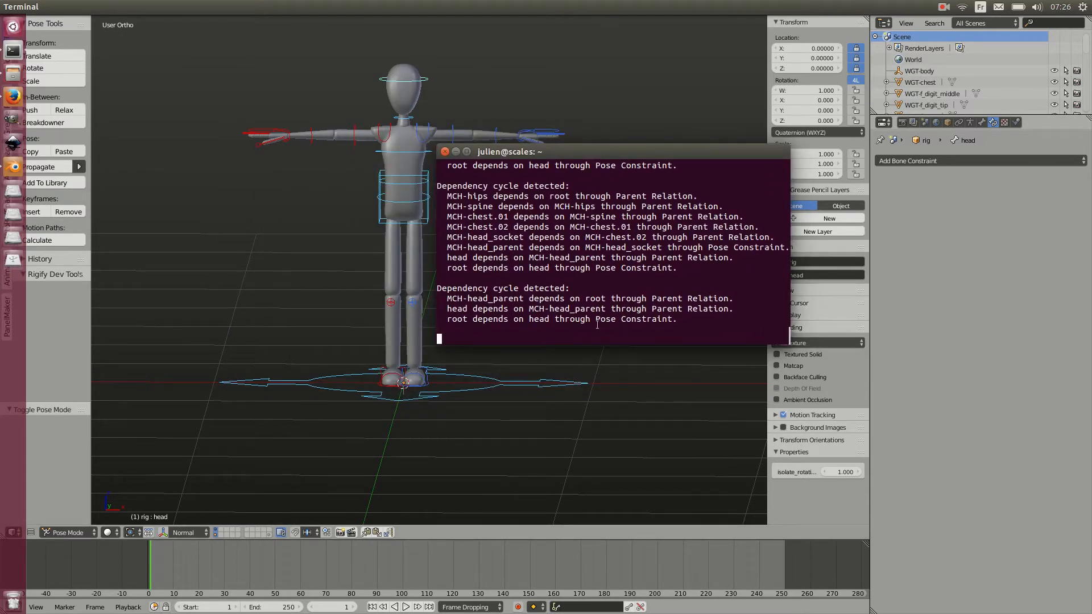
# Try a free trackball rotation of the head control and cancel it
pyautogui.rightClick(422, 77)
pyautogui.keyDown('shift'); pyautogui.moveTo(482, 175); pyautogui.dragTo(490, 203, button='middle'); pyautogui.keyUp('shift')
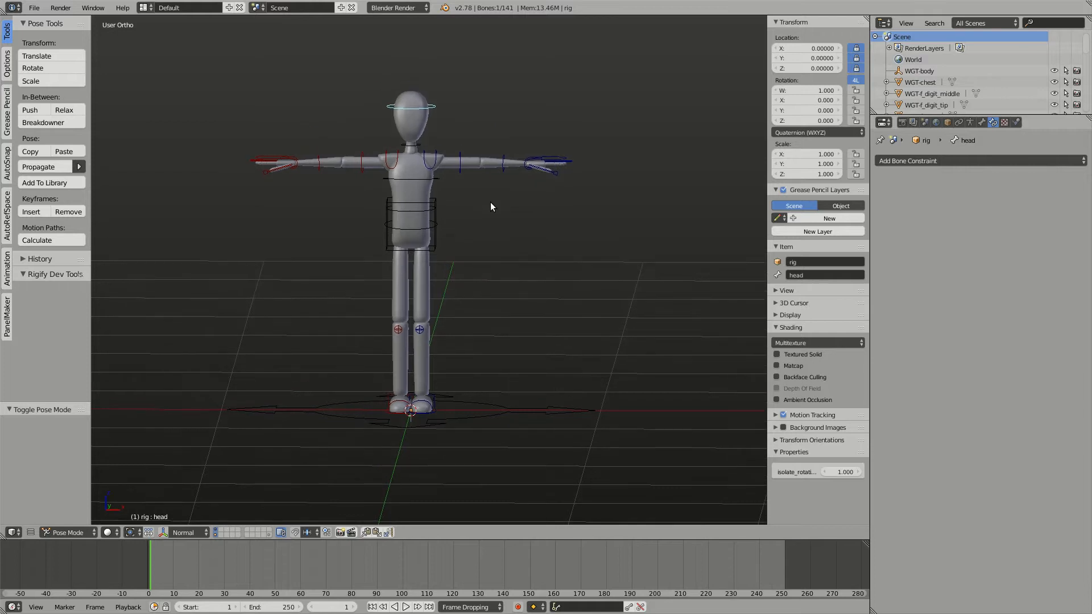
pyautogui.press('r')
pyautogui.press('r')
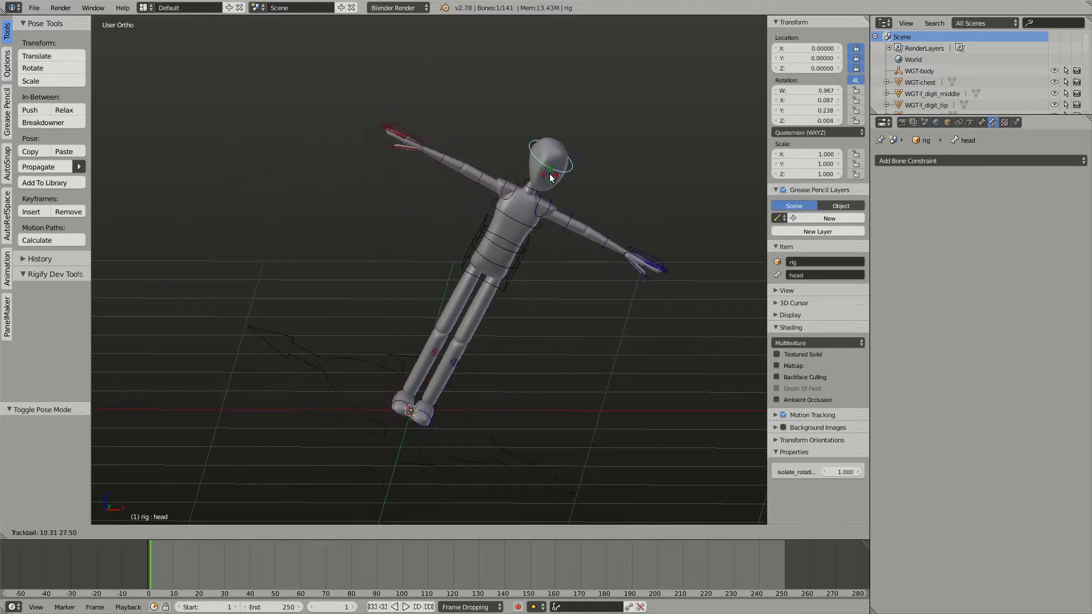
pyautogui.rightClick(542, 179)
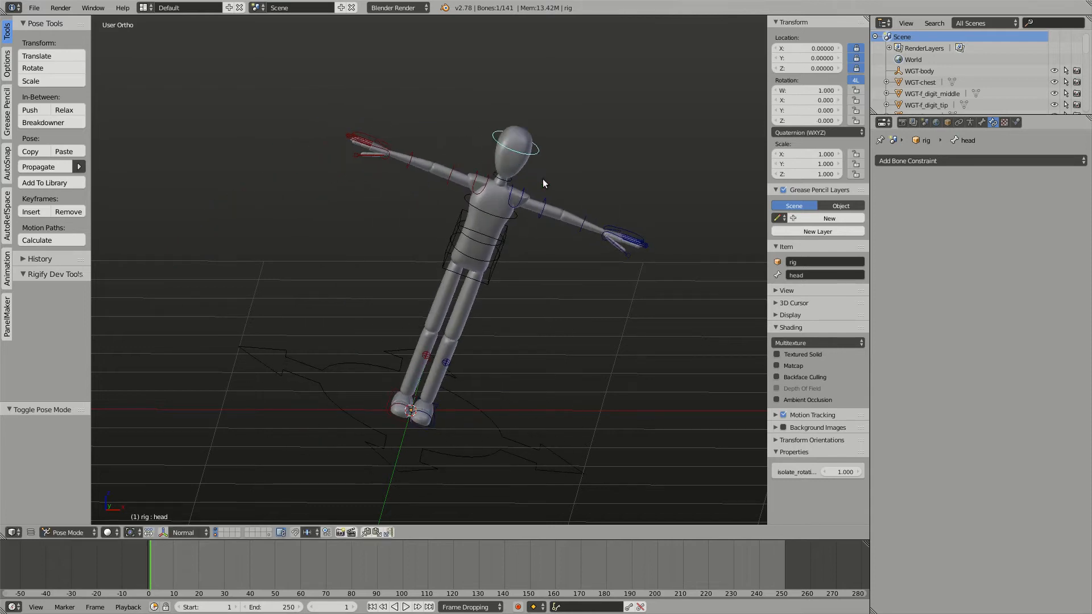
# Examine the constraints on the root bone and on the head bone
pyautogui.rightClick(552, 450)
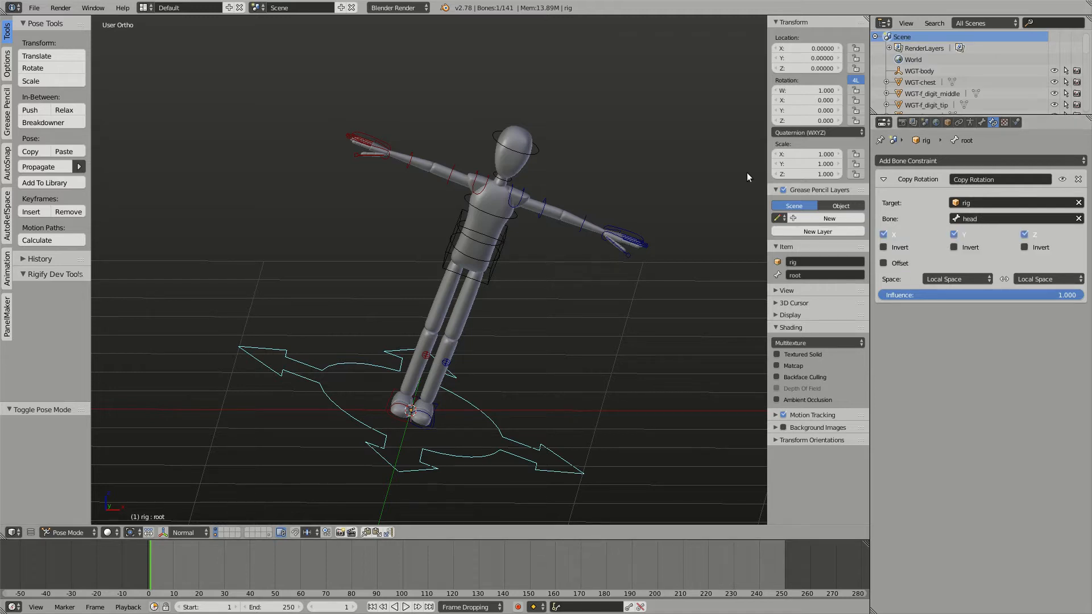
pyautogui.rightClick(537, 149)
pyautogui.rightClick(498, 427)
# Try moving the root control about 0.56 along X and rotating it, and clear its location and scale
pyautogui.press('g')
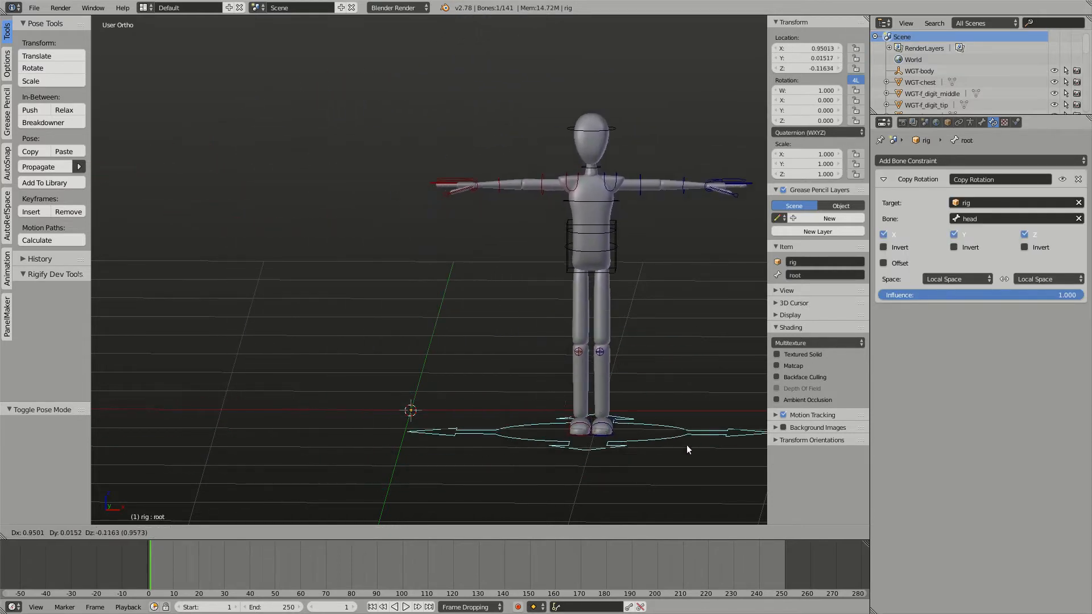
pyautogui.click(607, 433)
pyautogui.press('r')
pyautogui.press('Escape')
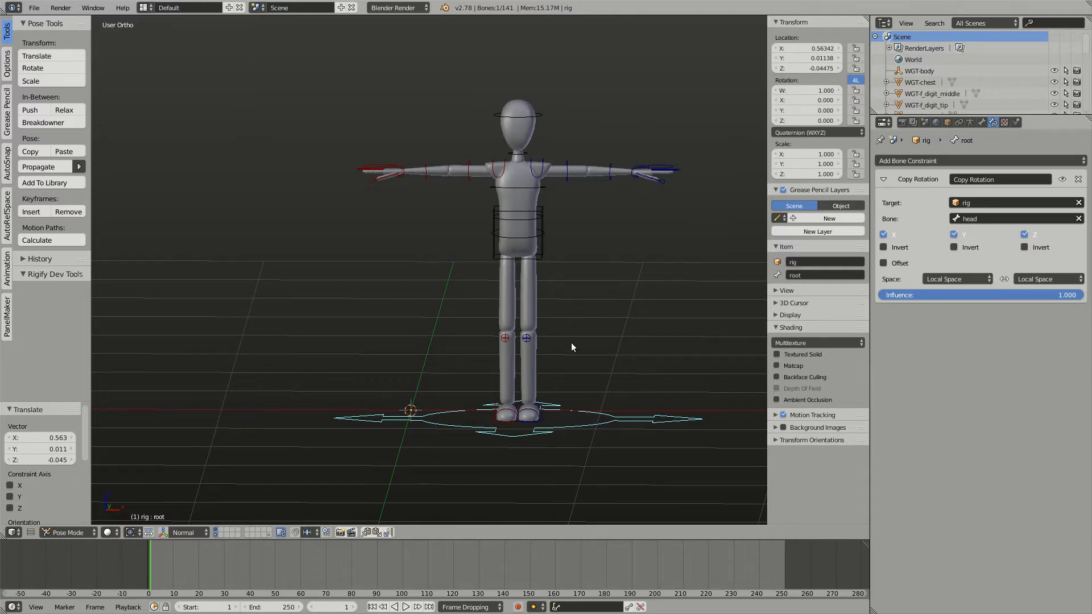
pyautogui.hotkey('alt', 'g')
pyautogui.hotkey('alt', 's')
# Try a free trackball rotation of the root control, cancel it, and select the head control
pyautogui.press('r')
pyautogui.press('r')
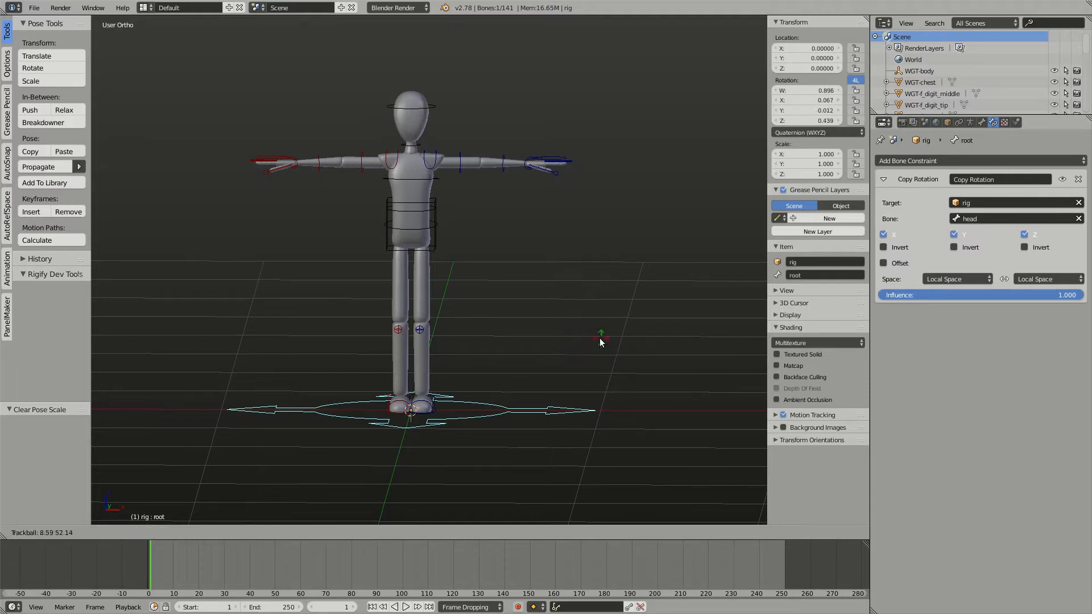
pyautogui.press('Escape')
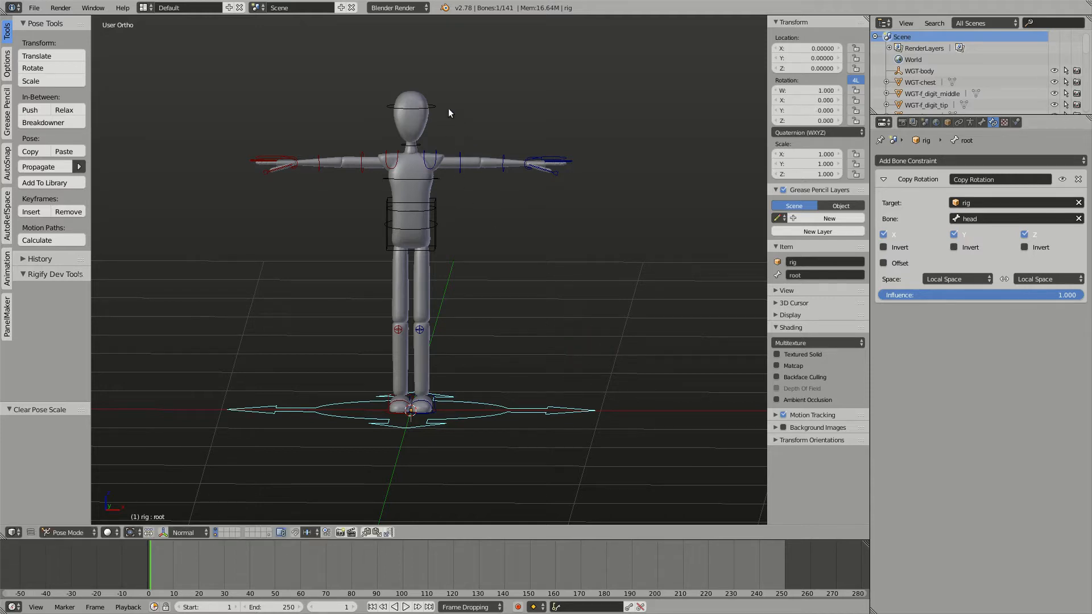
pyautogui.rightClick(429, 108)
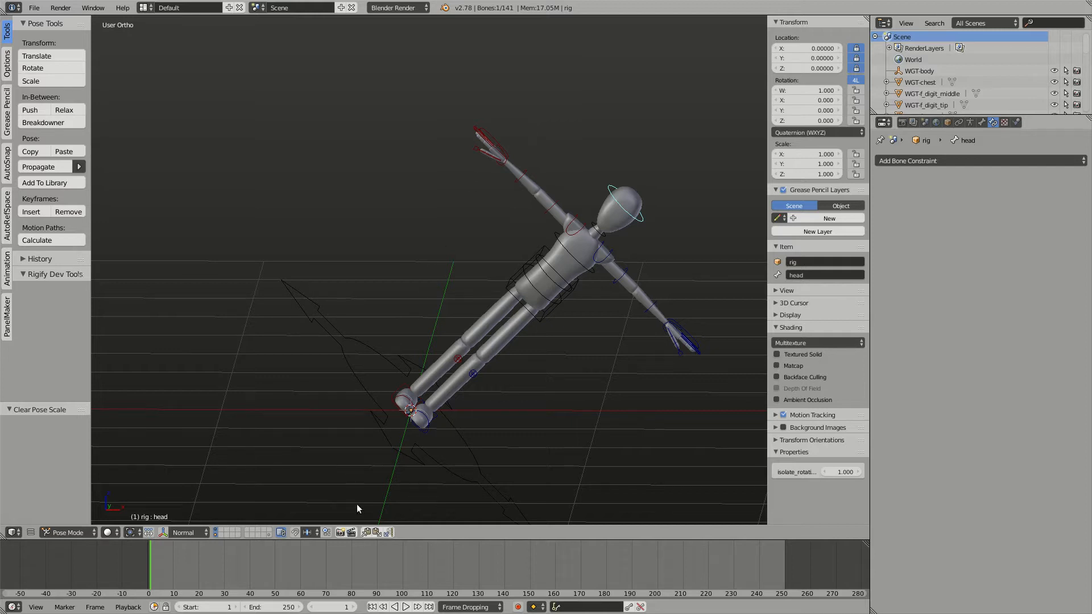
pyautogui.click(351, 606)
pyautogui.click(315, 607)
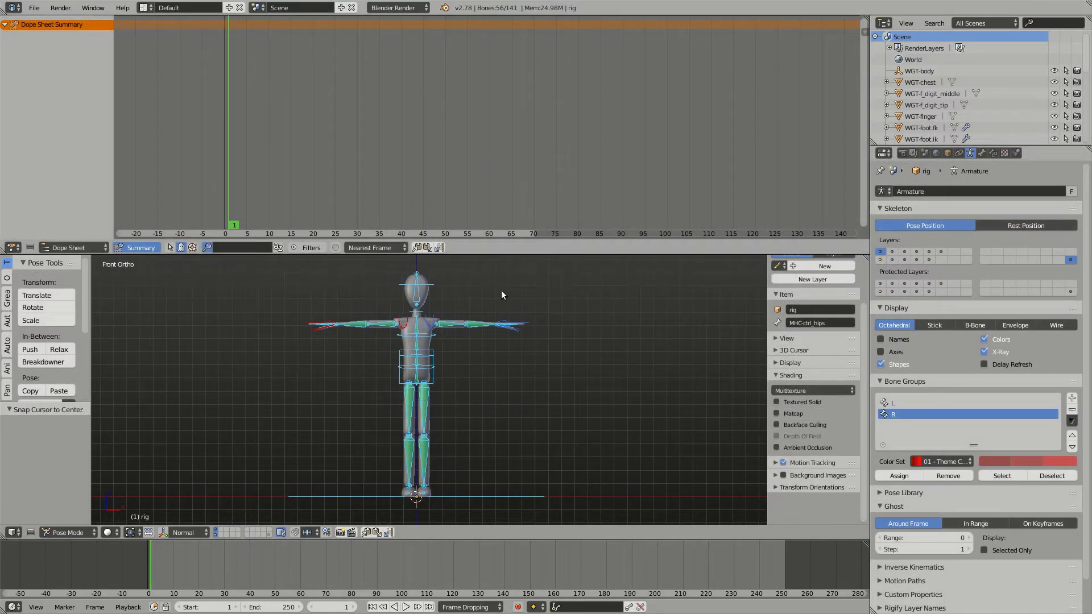
# Insert a Whole Character keyframe for the rig at frame 1
pyautogui.press('i')
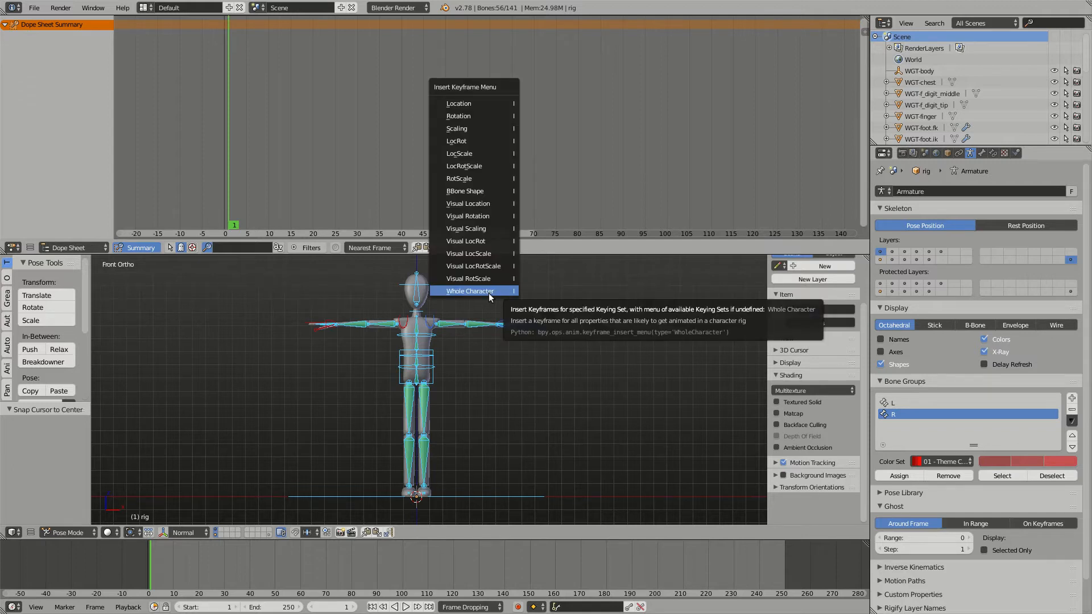
pyautogui.click(488, 292)
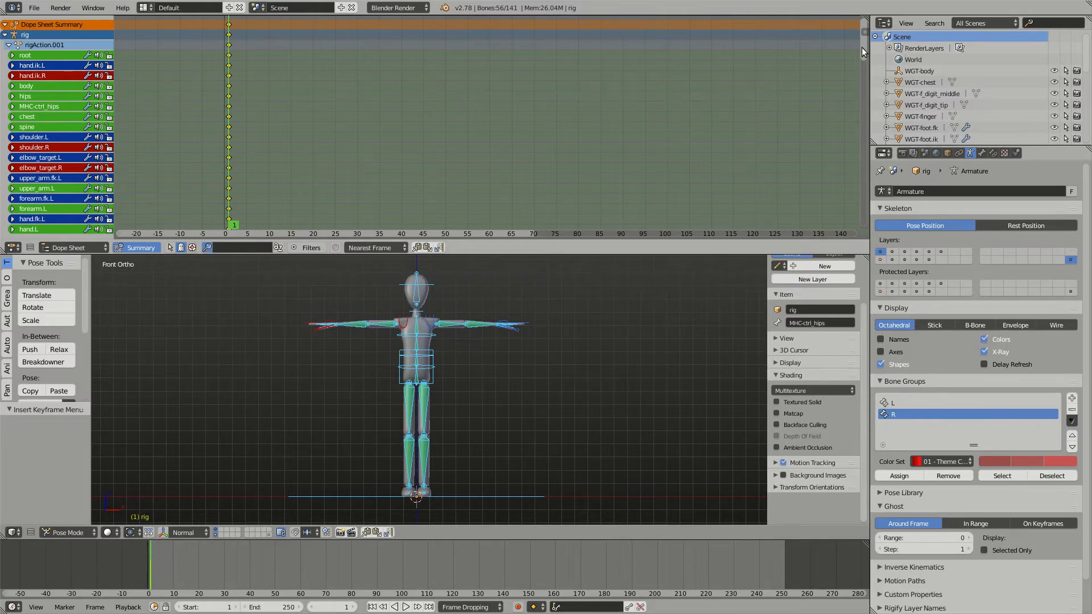
pyautogui.moveTo(861, 46)
pyautogui.mouseDown()
pyautogui.moveTo(832, 217)
pyautogui.moveTo(860, 38)
pyautogui.mouseUp()
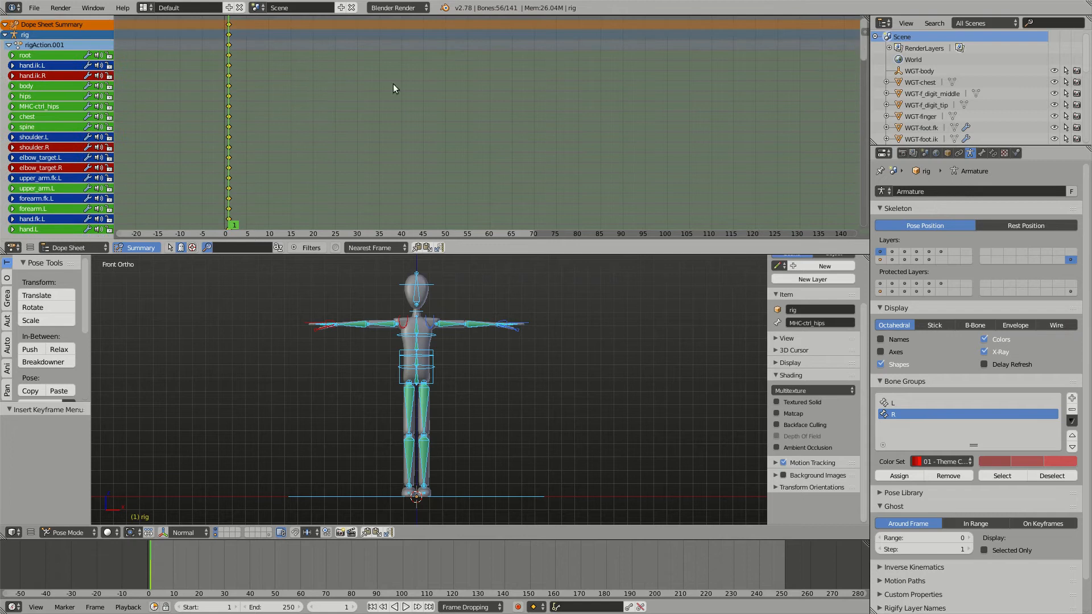
# Select the MHC-ctrl_hips channel in the Dope Sheet and filter the Outliner by "MHC"
pyautogui.click(29, 107)
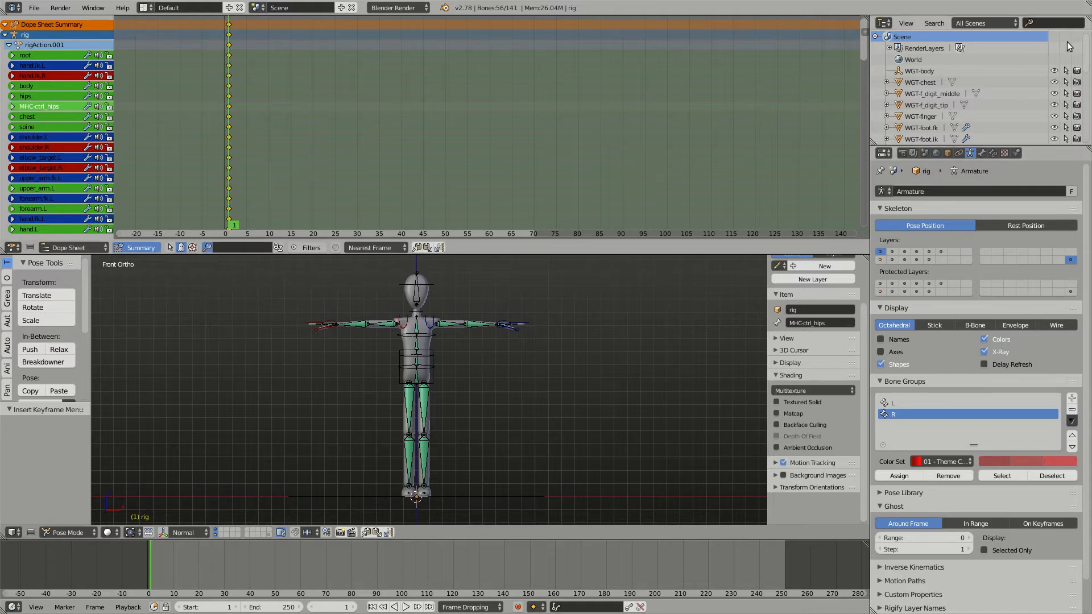
pyautogui.click(1055, 23)
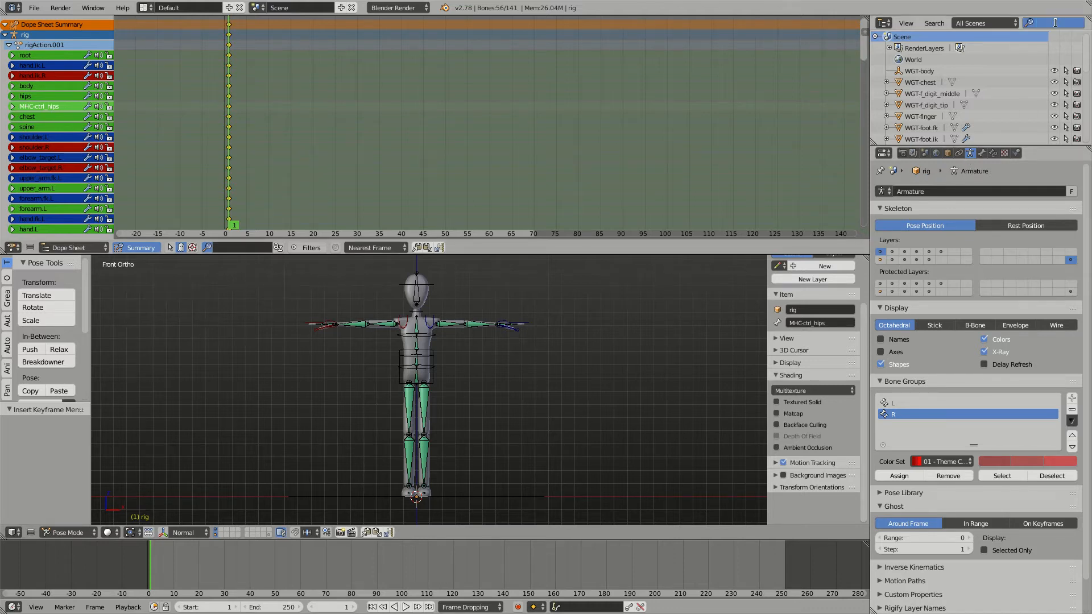
pyautogui.write('MHC')
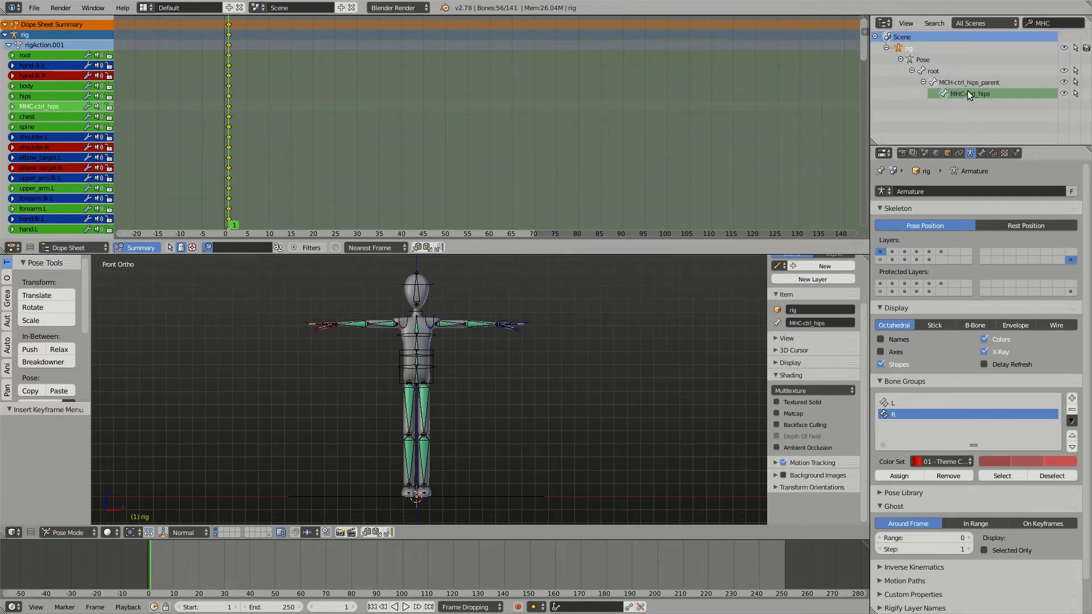
# Rename the MHC-ctrl_hips bone as MCH-ctrl_hips
pyautogui.click(981, 152)
pyautogui.click(910, 192)
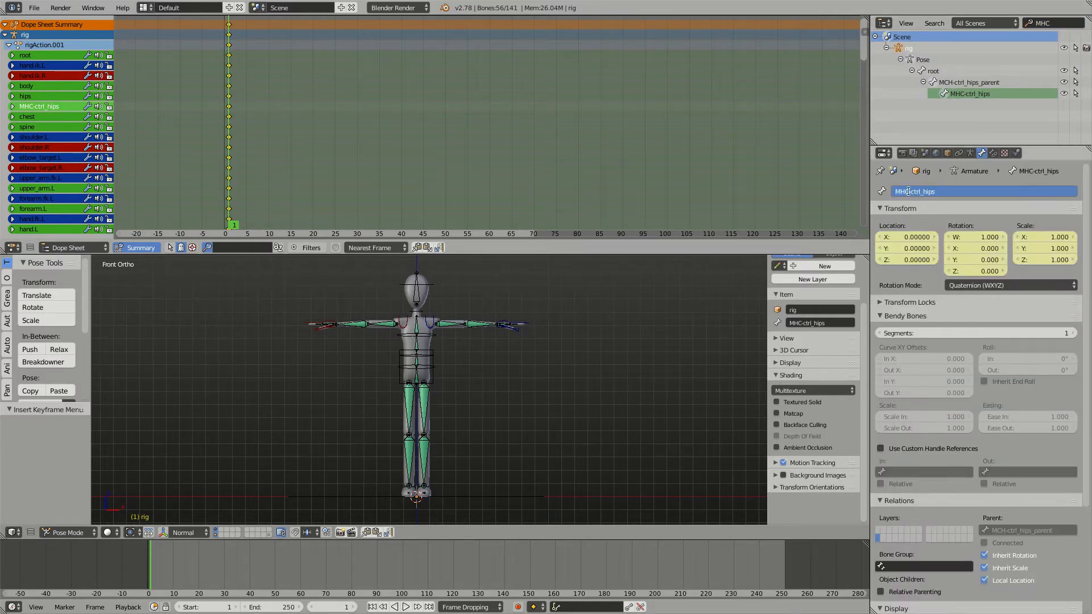
pyautogui.press('BackSpace')
pyautogui.press('BackSpace')
pyautogui.write('CH')
pyautogui.press('Return')
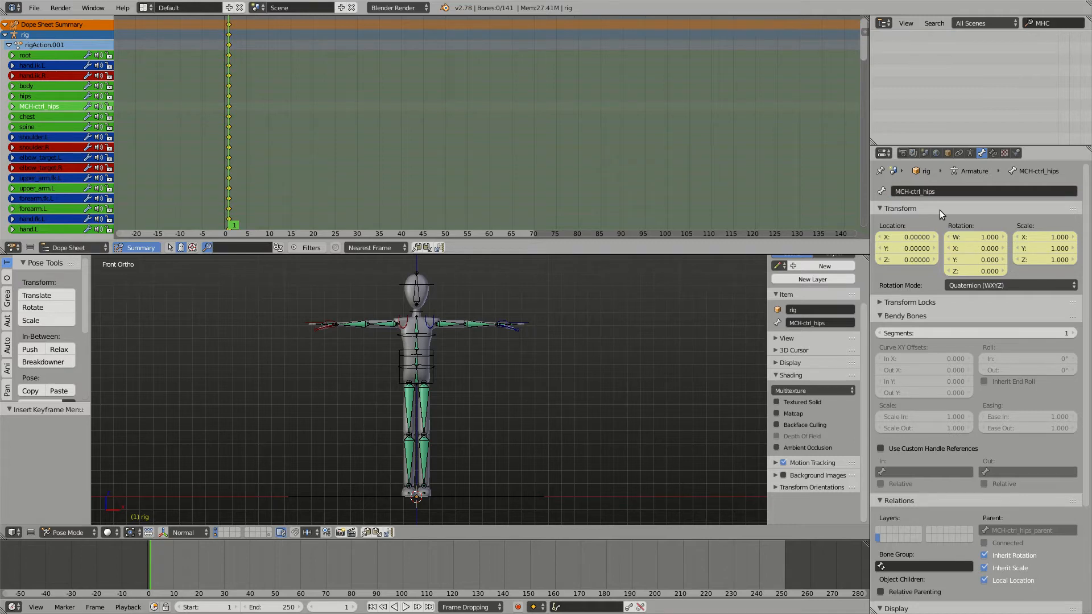
# Insert a Whole Character keyframe for the rig at frame 10
pyautogui.moveTo(251, 84); pyautogui.dragTo(267, 87)
pyautogui.press('i')
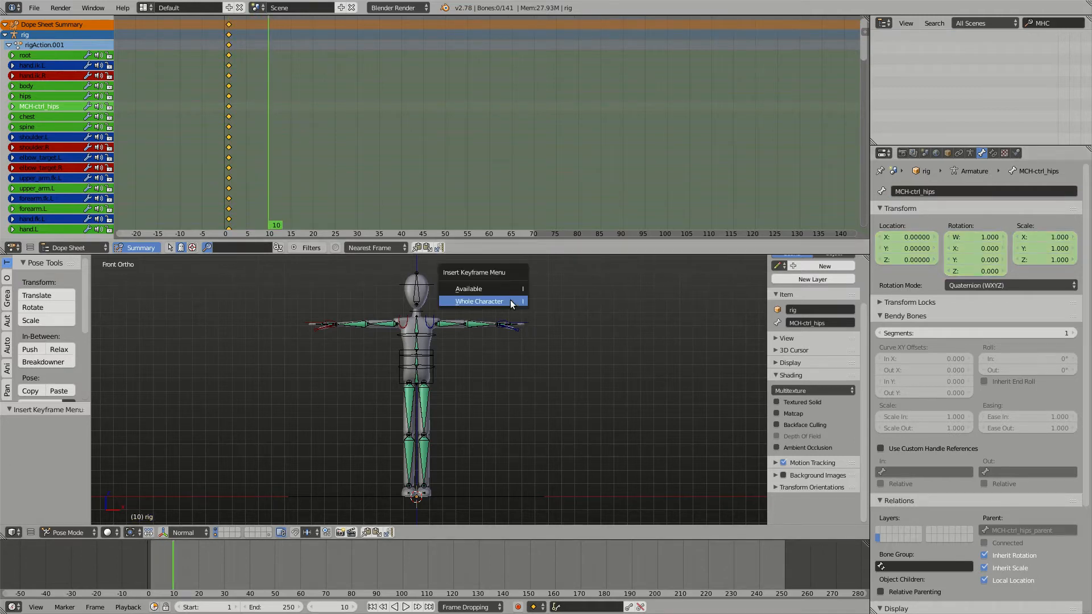
pyautogui.rightClick(487, 328)
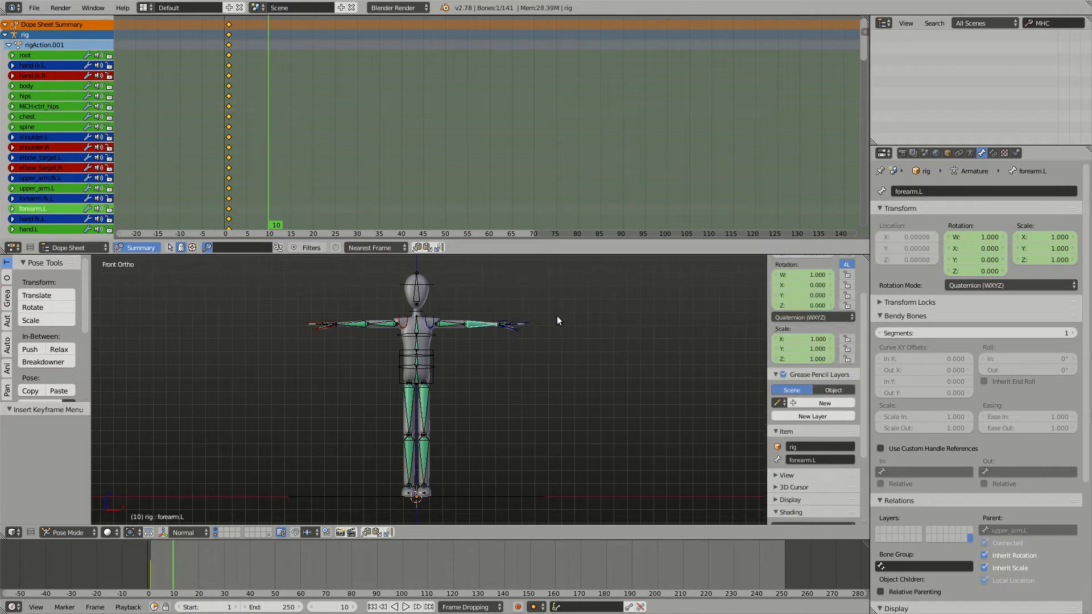
pyautogui.rightClick(520, 325)
pyautogui.press('i')
pyautogui.click(519, 310)
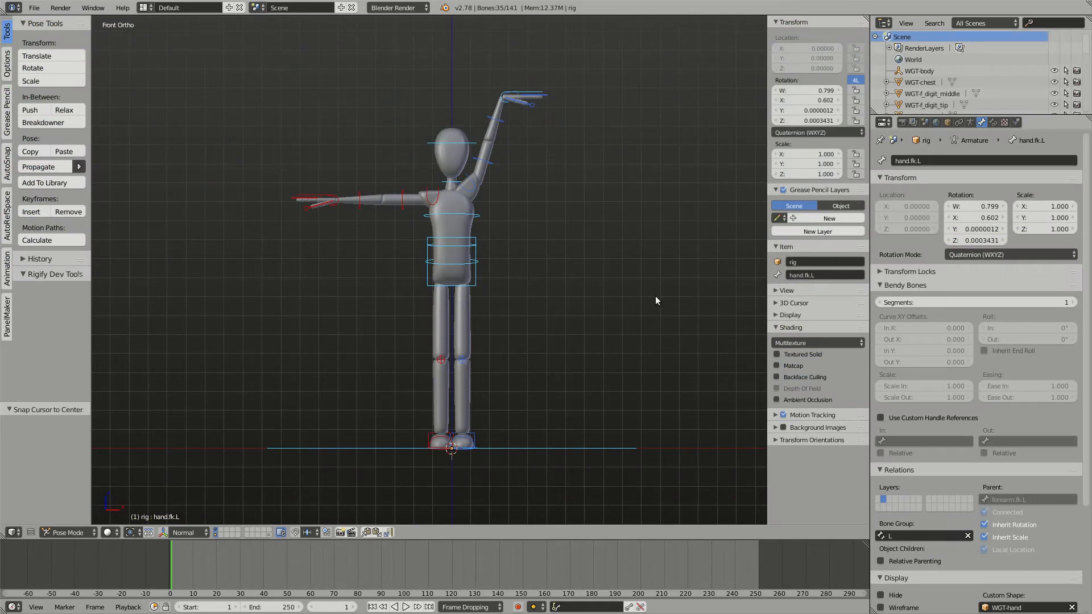
# Paste the stored pose flipped on the X axis onto all controls and compare the rotations of hand.fk.L and hand.fk.R
pyautogui.press('a')
pyautogui.press('a')
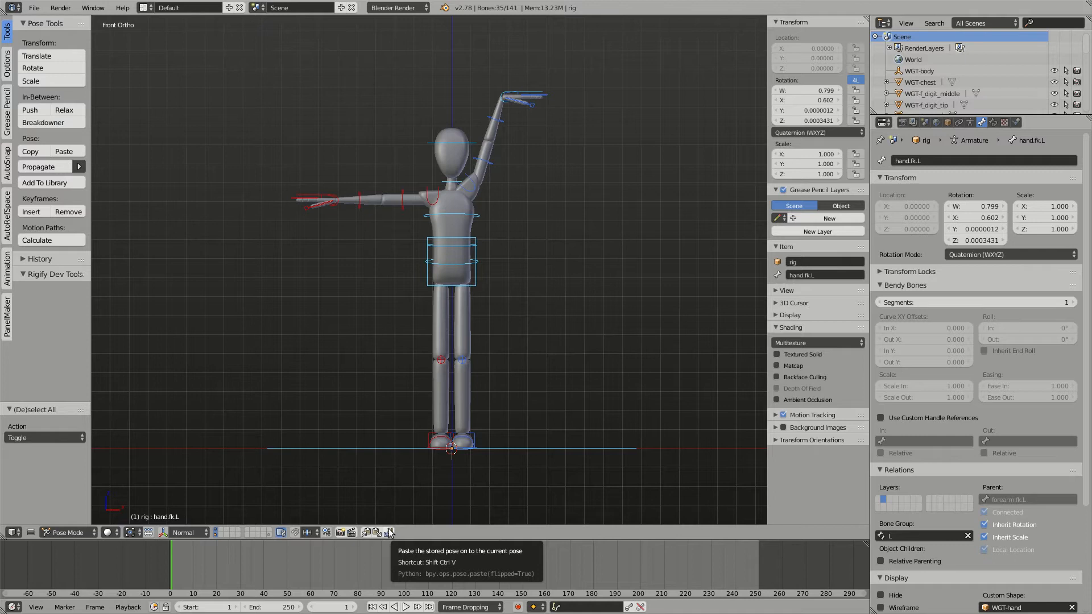
pyautogui.click(390, 532)
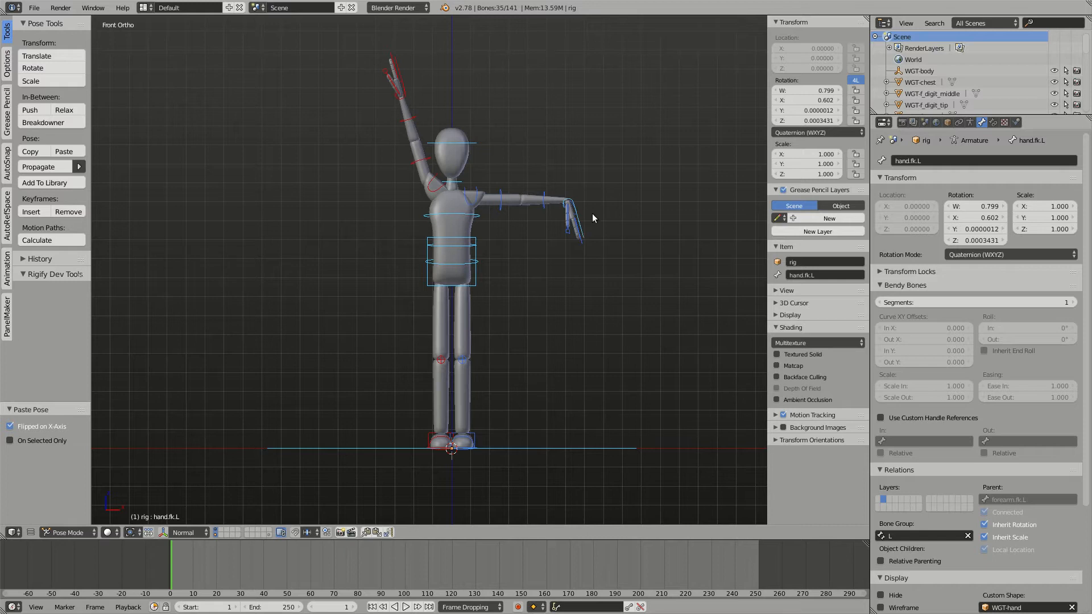
pyautogui.rightClick(581, 229)
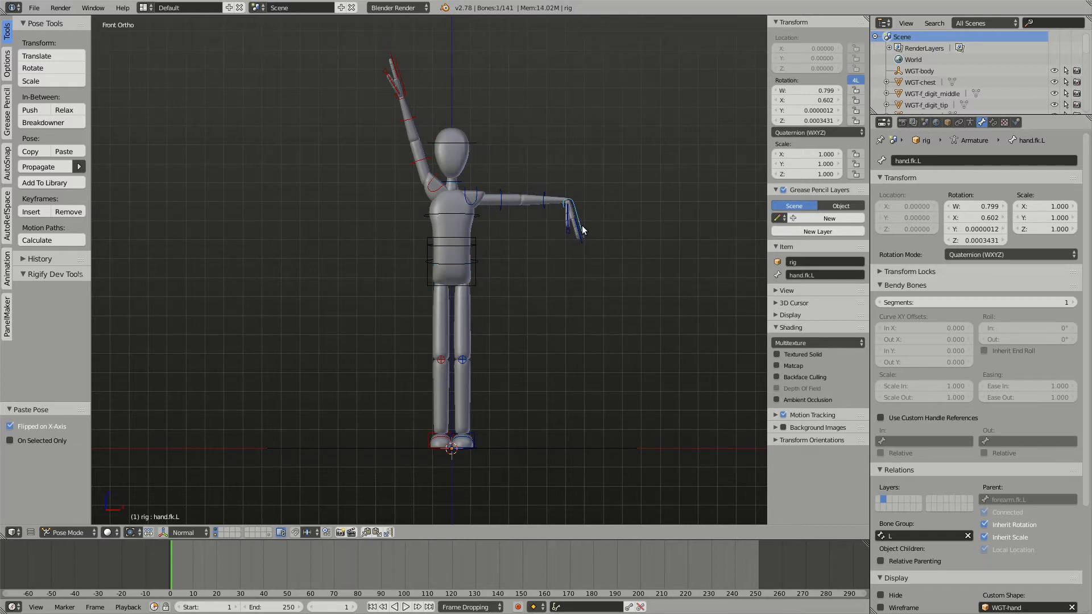
pyautogui.rightClick(401, 76)
pyautogui.rightClick(583, 230)
pyautogui.rightClick(407, 79)
# Clear the location and rotation of all the rig's controls
pyautogui.press('a')
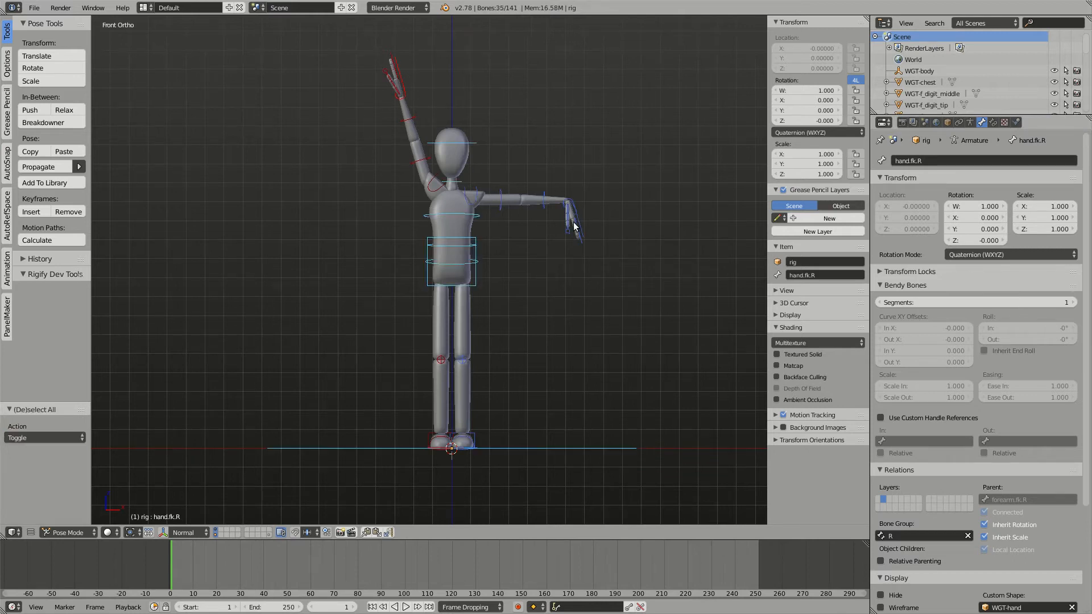
pyautogui.hotkey('alt', 'g')
pyautogui.hotkey('alt', 'r')
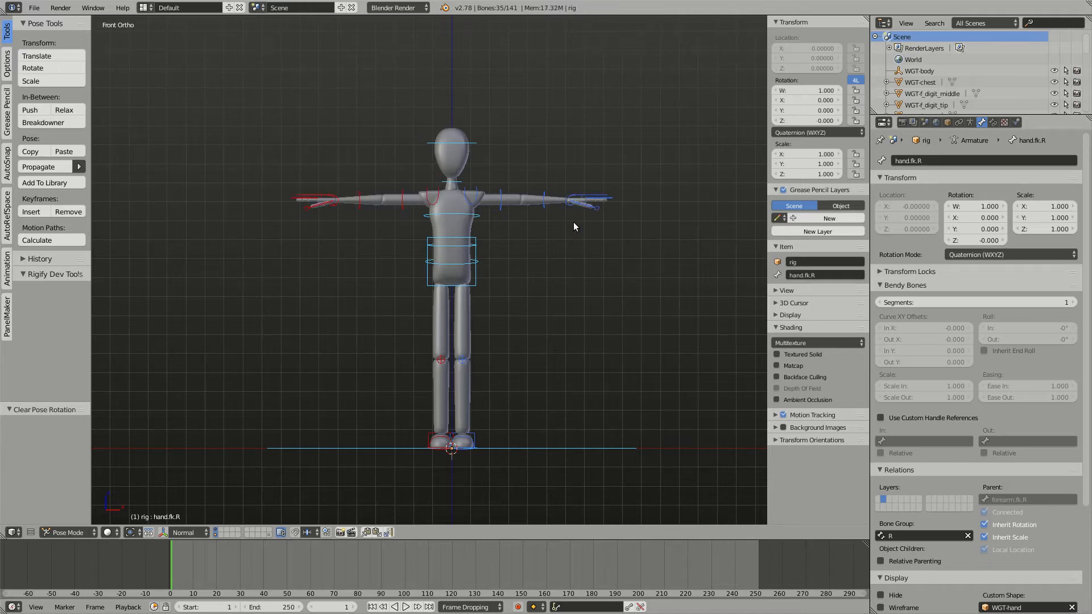
# Hide the left hand control and reveal the rig's hidden controls
pyautogui.rightClick(607, 204)
pyautogui.press('h')
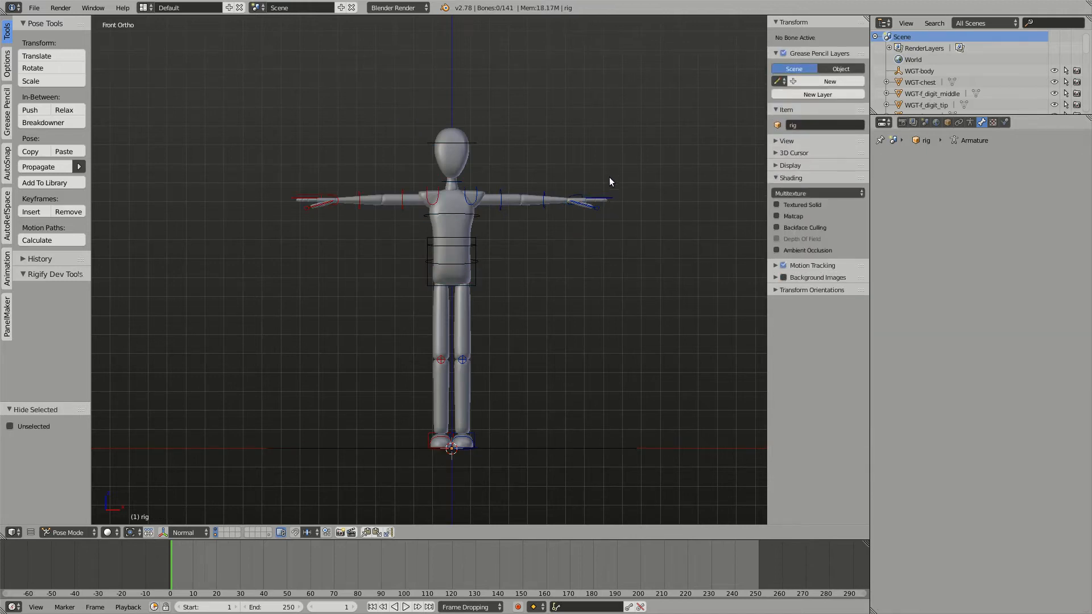
pyautogui.hotkey('alt', 'h')
# Rotate the left upper arm FK control about 35° upward and bend forearm.fk.L to about 36° on X
pyautogui.rightClick(501, 195)
pyautogui.press('r')
pyautogui.click(531, 163)
pyautogui.rightClick(531, 159)
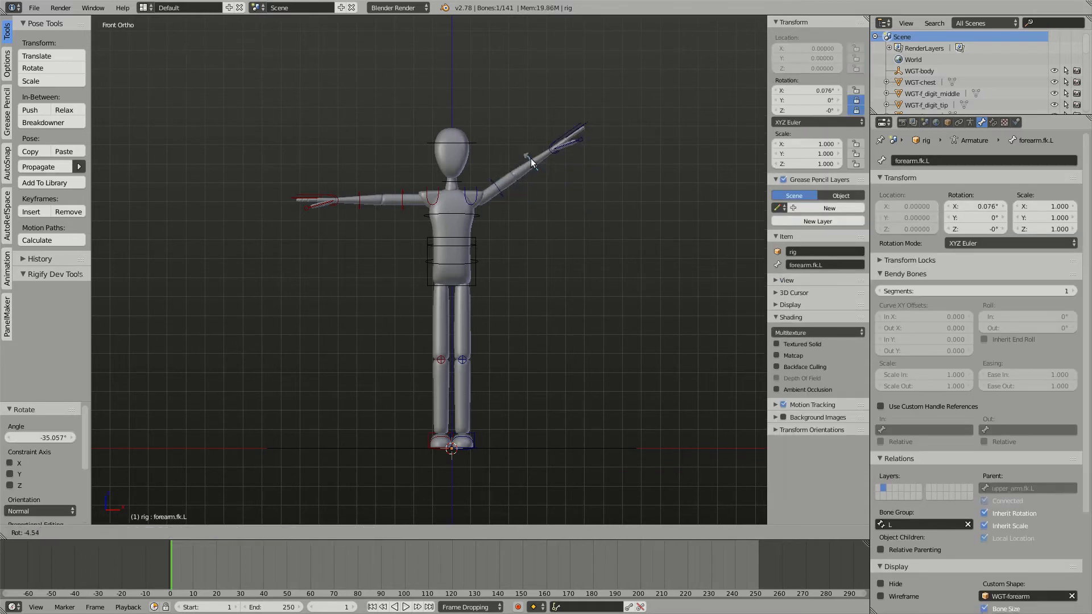
pyautogui.press('r')
pyautogui.click(448, 210)
pyautogui.moveTo(448, 209); pyautogui.dragTo(585, 249, button='middle')
pyautogui.press('r')
pyautogui.click(400, 277)
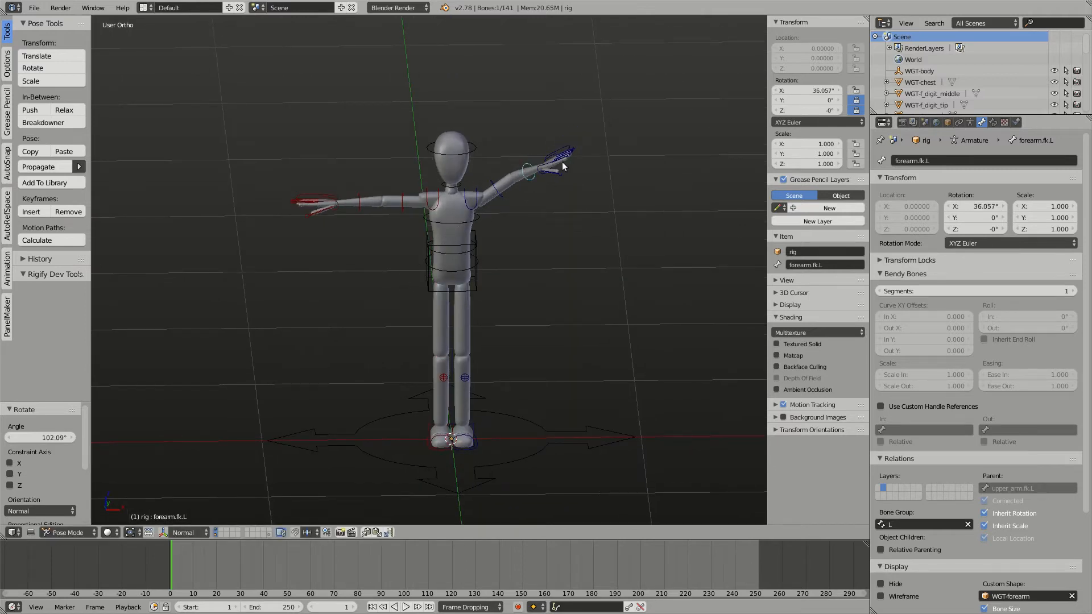
# Rotate the hand.fk.L control by about 50° so the left hand bends upward
pyautogui.rightClick(561, 161)
pyautogui.press('r')
pyautogui.click(573, 145)
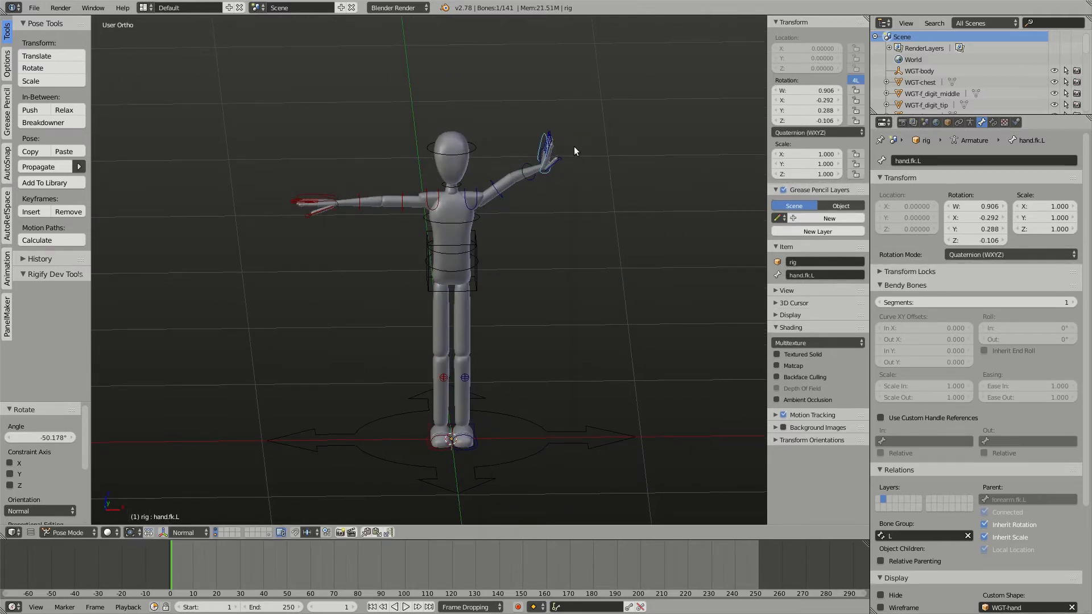
# Select all the rig's controls in front view and paste the arm pose flipped on the X axis
pyautogui.press('KP_1')
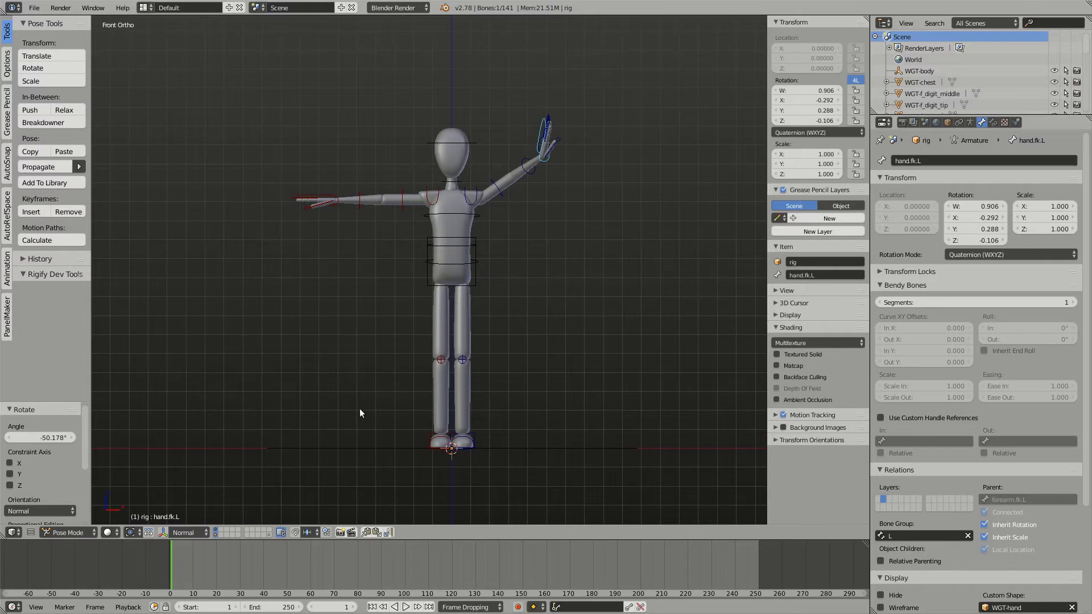
pyautogui.press('a')
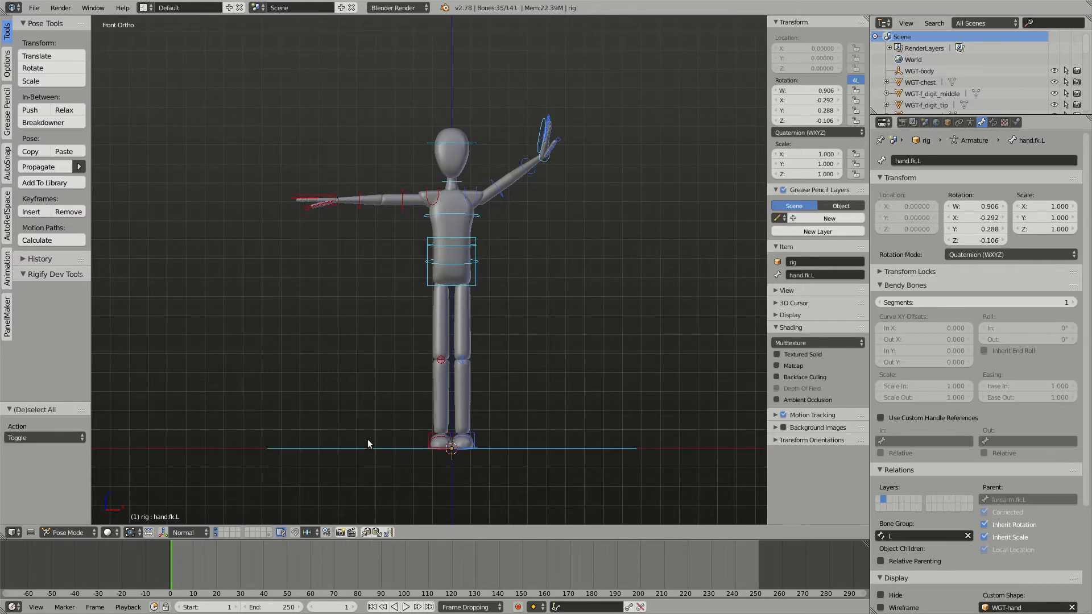
pyautogui.hotkey('ctrl', 'shift', 'v')
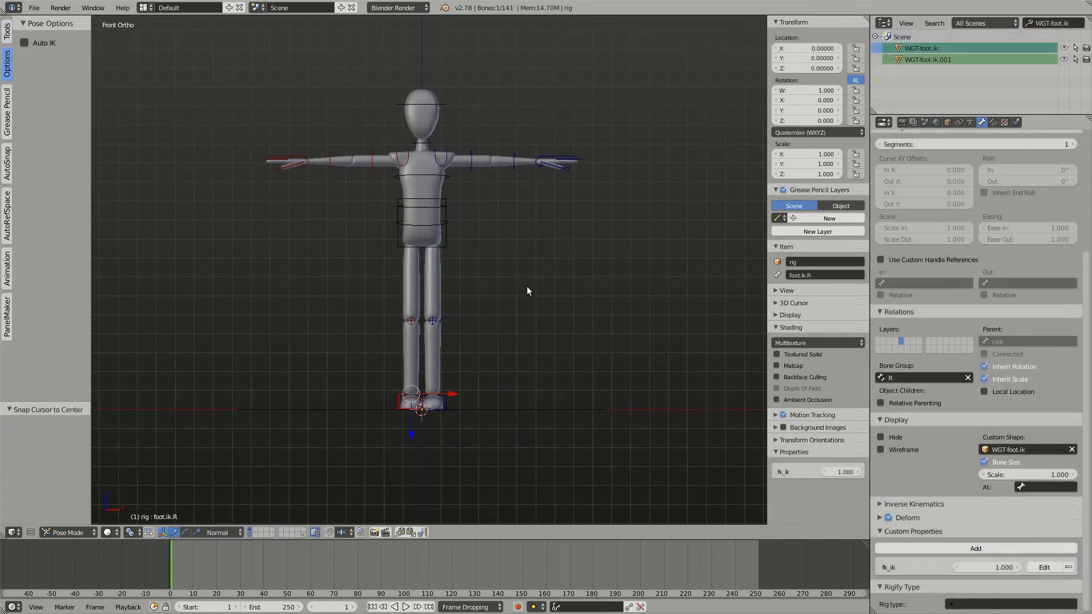
# Move the foot.ik.L control about 0.019 along its Z axis using the Normal transform orientation
pyautogui.scroll(4, 475, 377)
pyautogui.keyDown('shift'); pyautogui.moveTo(476, 378); pyautogui.dragTo(465, 137, button='middle'); pyautogui.keyUp('shift')
pyautogui.scroll(3, 465, 137)
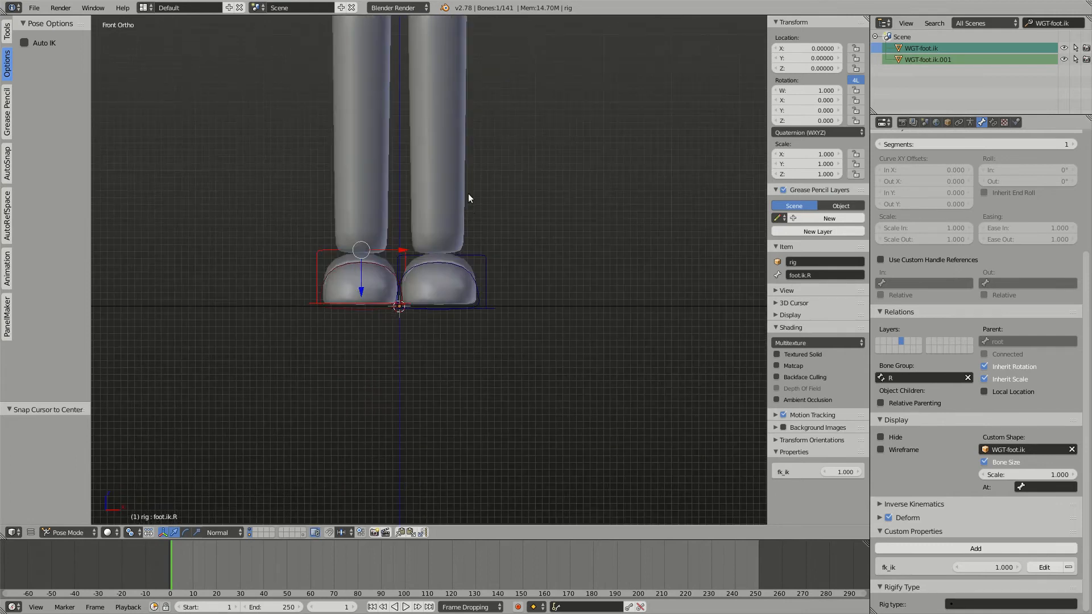
pyautogui.click(224, 534)
pyautogui.click(237, 493)
pyautogui.click(216, 534)
pyautogui.rightClick(486, 261)
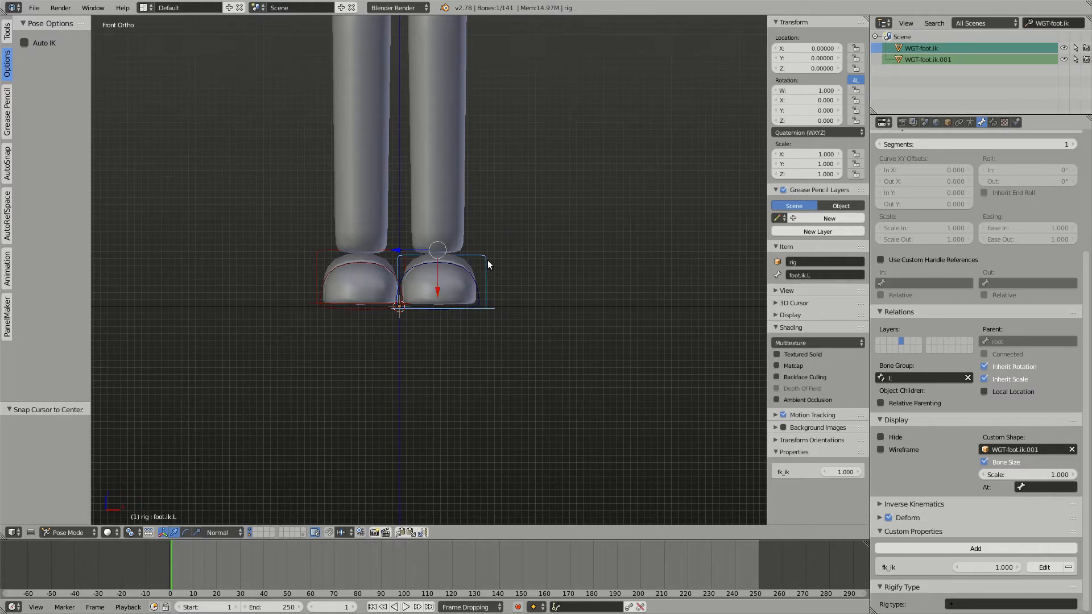
pyautogui.press('g')
pyautogui.press('z')
pyautogui.press('z')
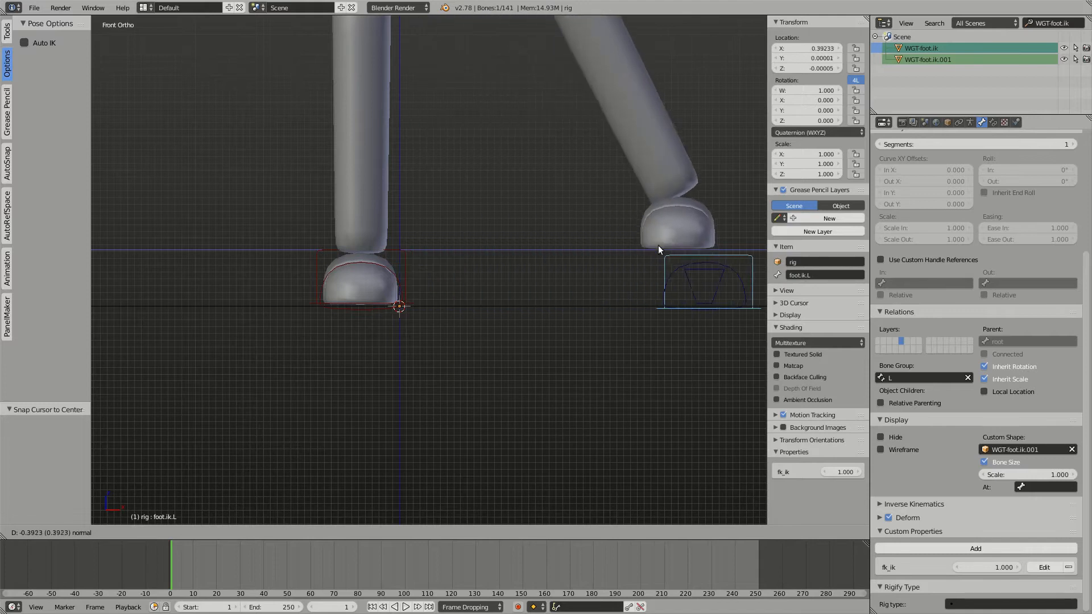
pyautogui.click(410, 247)
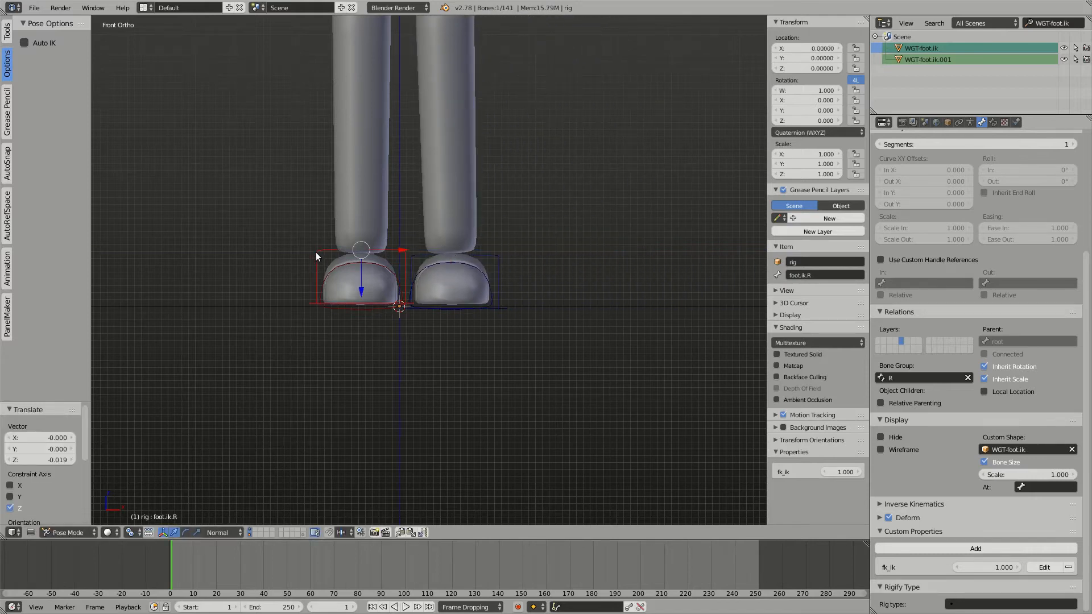
# Try moving the foot.ik.R control about 0.254 along its Normal Z axis and clear its location
pyautogui.rightClick(317, 252)
pyautogui.press('g')
pyautogui.press('z')
pyautogui.press('z')
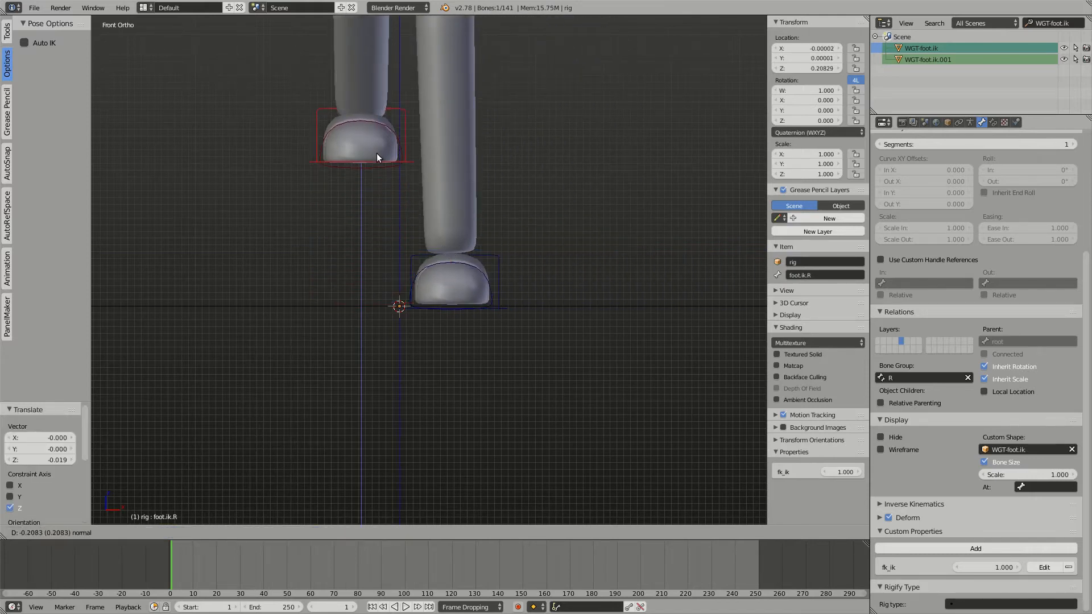
pyautogui.click(373, 121)
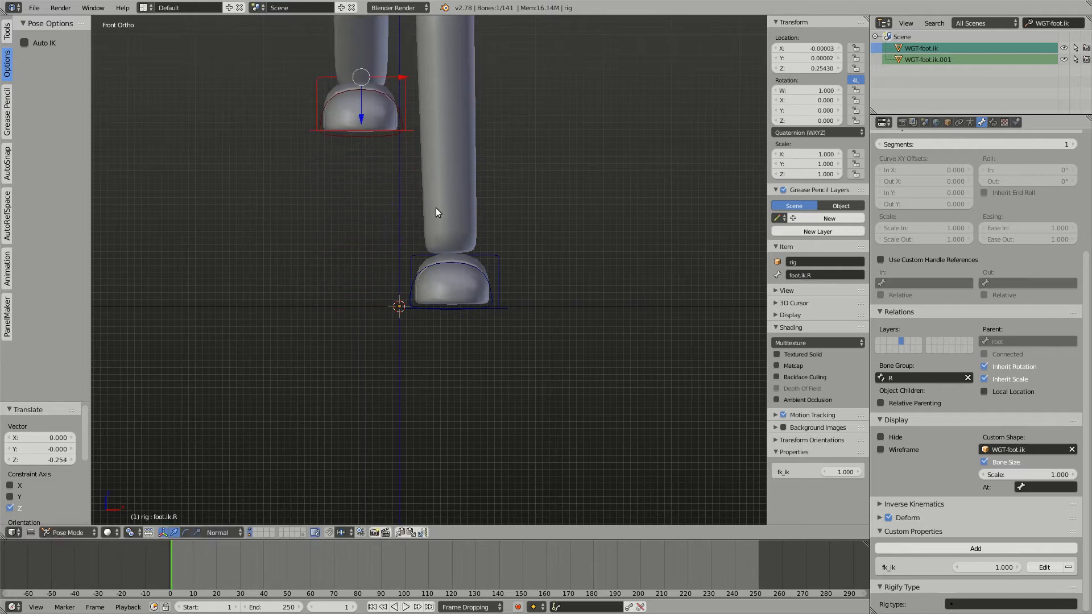
pyautogui.hotkey('alt', 'g')
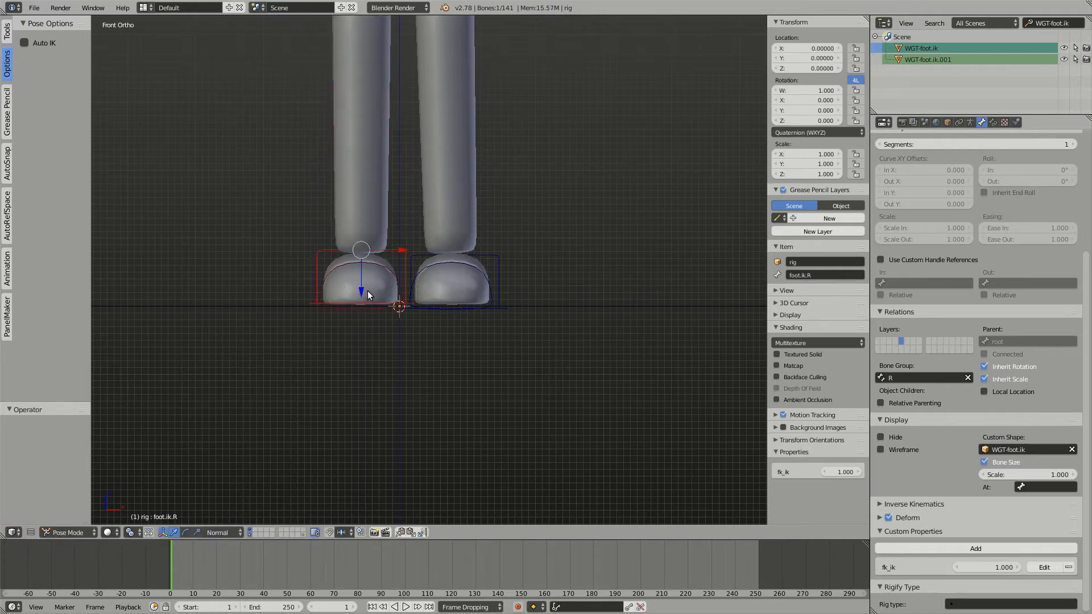
# Enter Edit Mode on the rig and compare the roll values of the foot.ik.L and foot.ik.R bones
pyautogui.press('Tab')
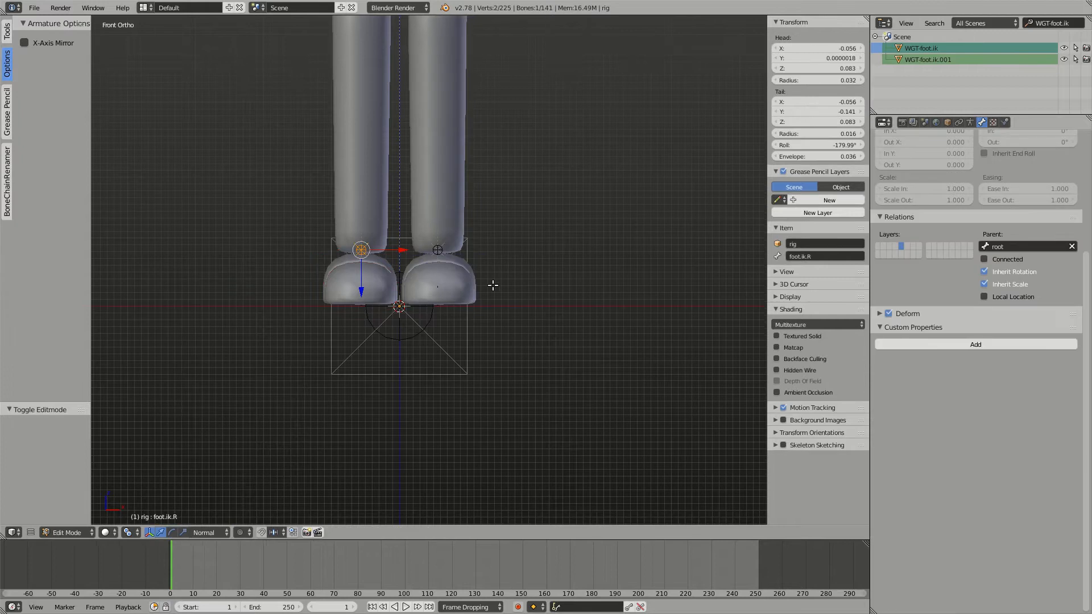
pyautogui.moveTo(492, 288); pyautogui.dragTo(429, 326, button='middle')
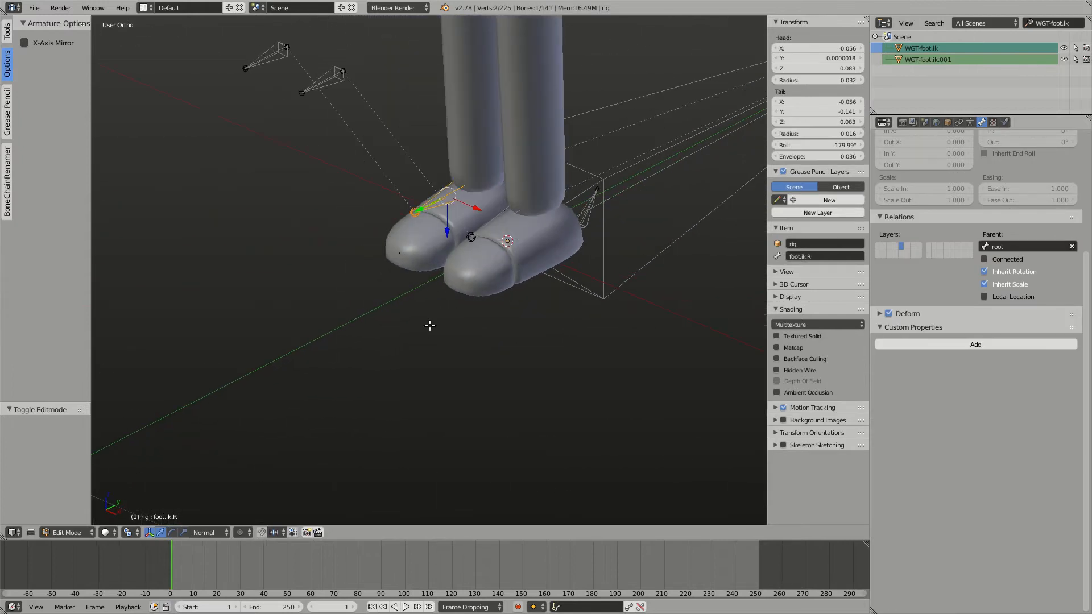
pyautogui.rightClick(490, 220)
pyautogui.rightClick(489, 219)
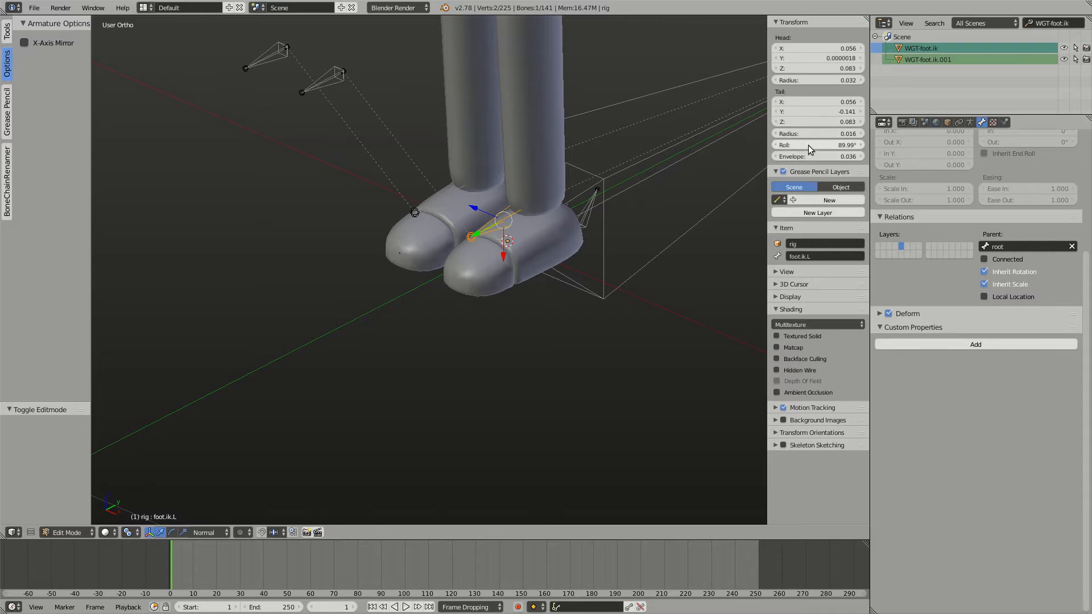
pyautogui.rightClick(433, 206)
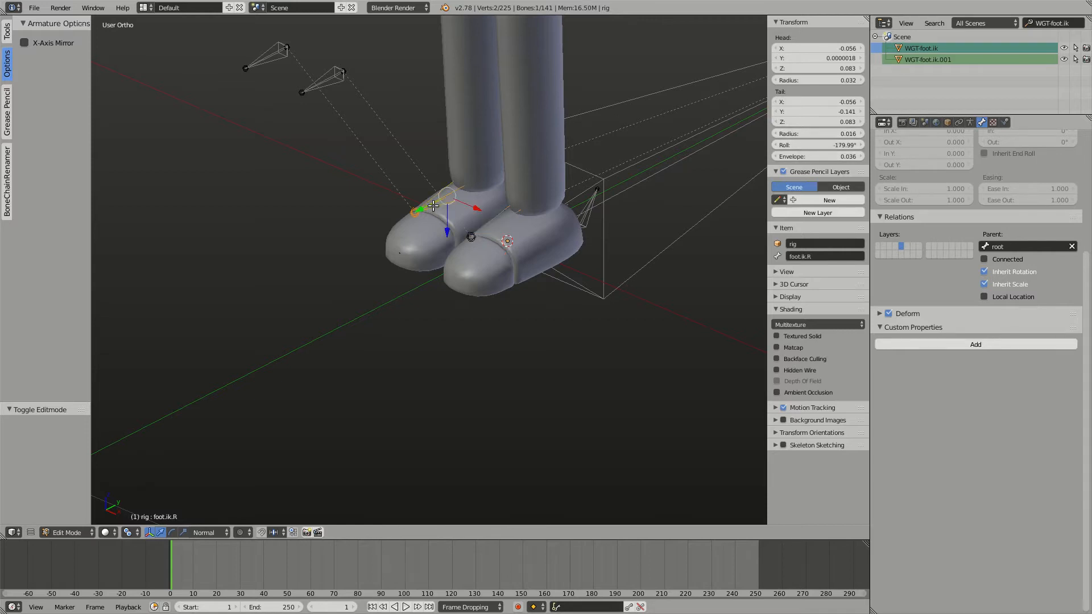
pyautogui.rightClick(498, 213)
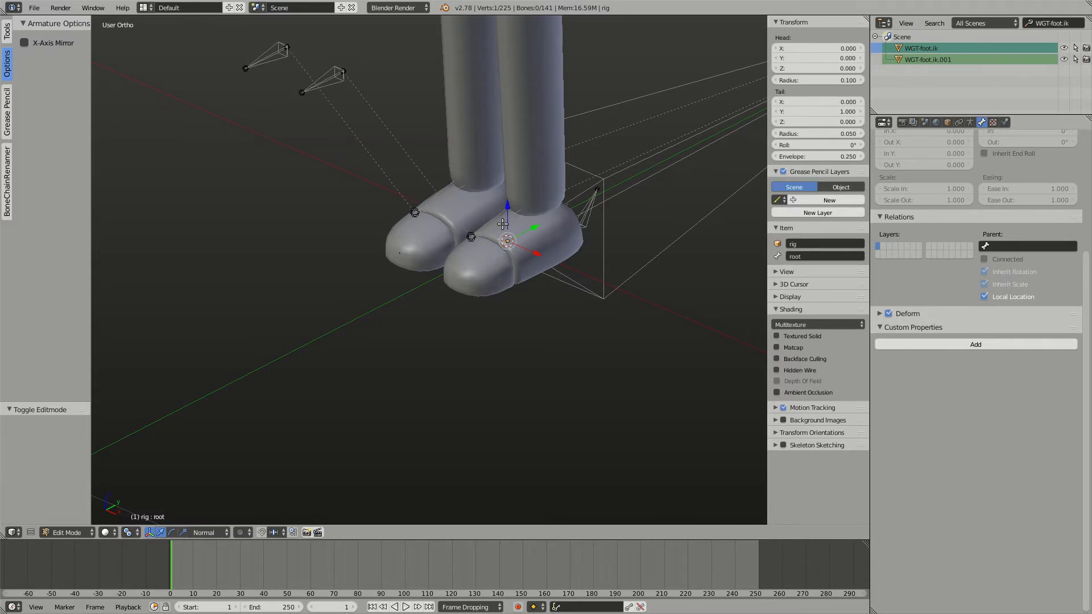
pyautogui.rightClick(496, 226)
pyautogui.moveTo(506, 304)
pyautogui.mouseDown(button='middle')
pyautogui.moveTo(531, 305)
pyautogui.moveTo(507, 297)
pyautogui.mouseUp(button='middle')
pyautogui.rightClick(428, 214)
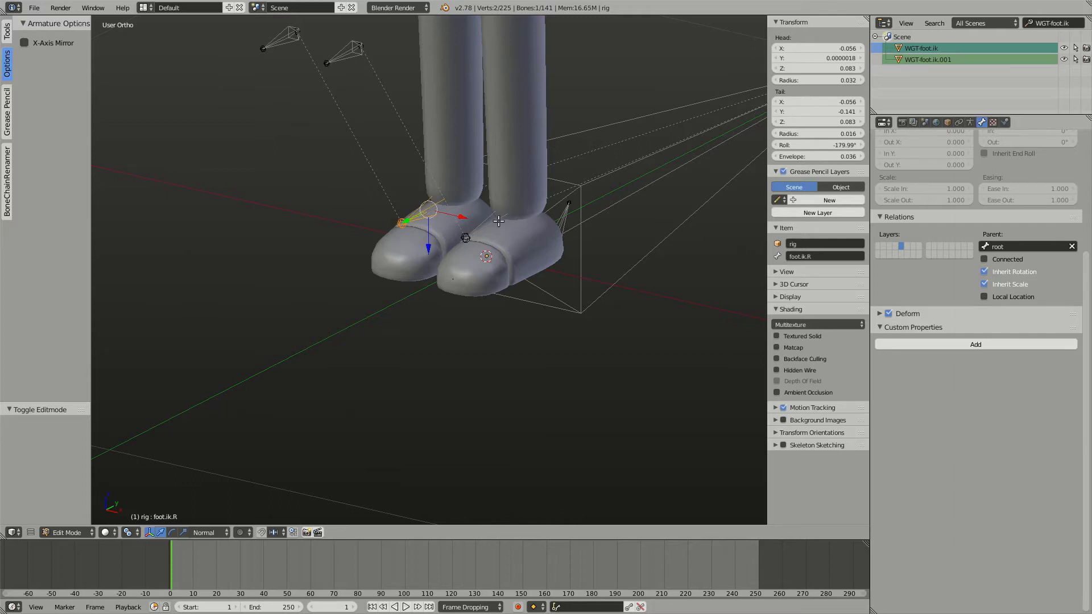
pyautogui.rightClick(489, 225)
pyautogui.rightClick(488, 227)
pyautogui.rightClick(487, 229)
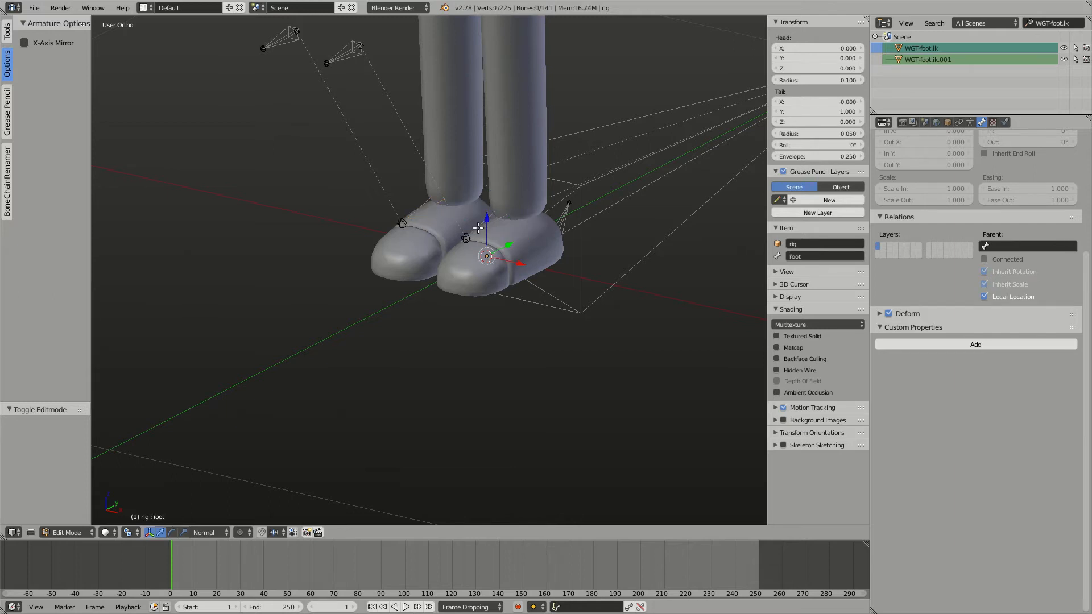
pyautogui.rightClick(480, 224)
pyautogui.moveTo(495, 225); pyautogui.dragTo(514, 238, button='middle')
pyautogui.rightClick(514, 242)
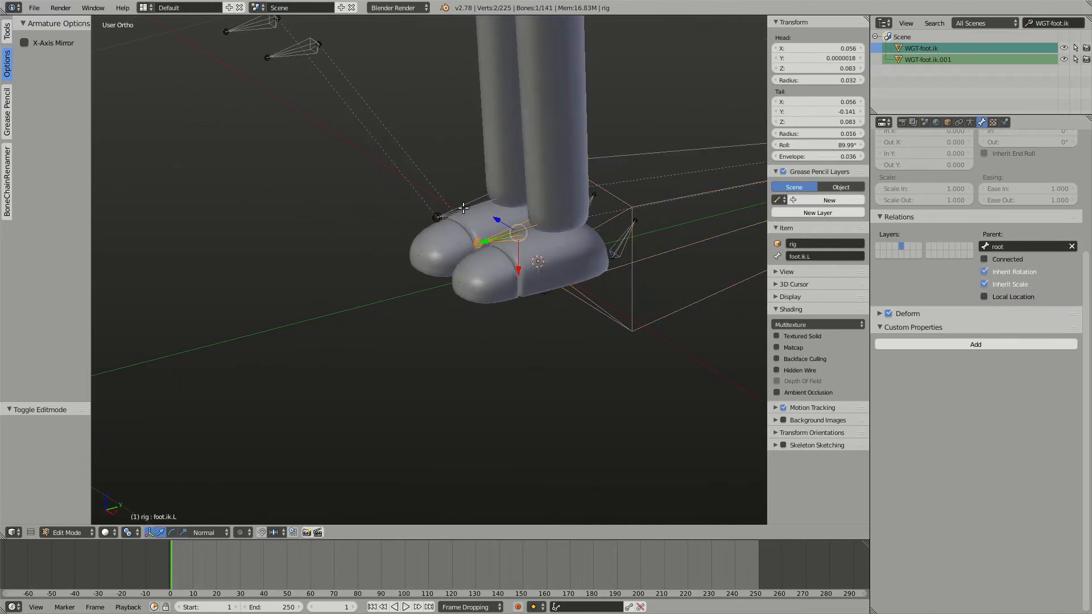
# Set the roll of the foot.ik.R bone to 90° and return to Pose Mode
pyautogui.rightClick(465, 208)
pyautogui.click(835, 144)
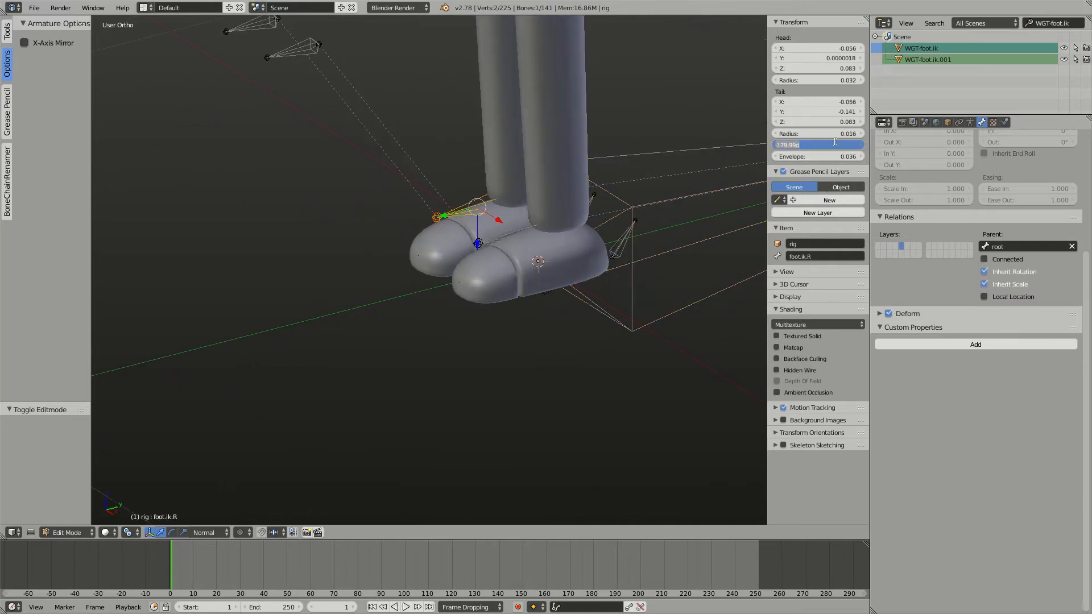
pyautogui.press('Escape')
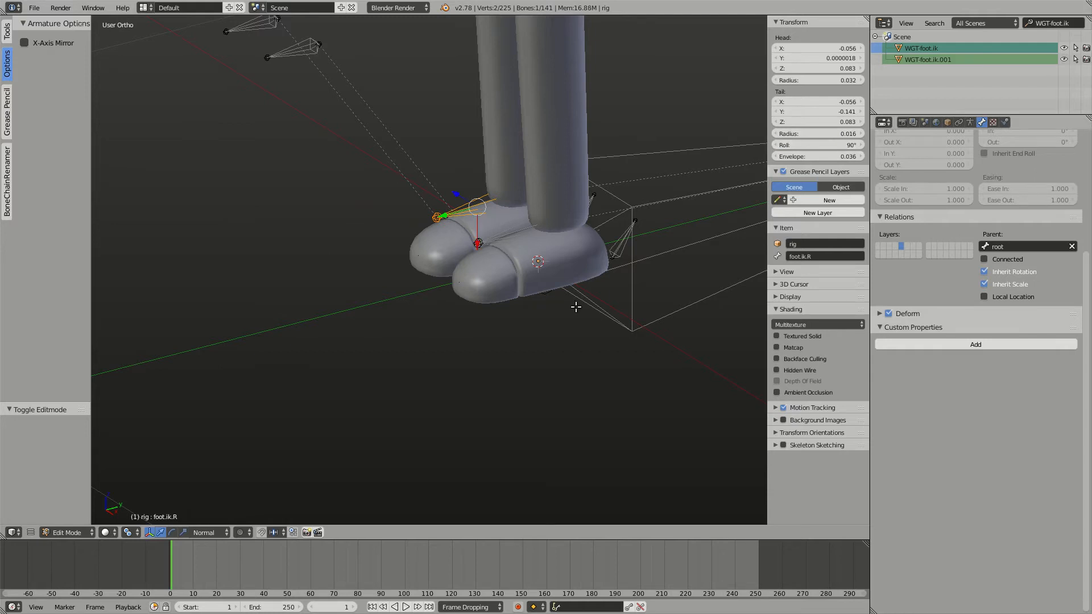
pyautogui.hotkey('ctrl', 'Tab')
# Compare the axis directions and custom shape orientation of the foot.ik.L and foot.ik.R controls
pyautogui.moveTo(562, 308); pyautogui.dragTo(505, 265, button='middle')
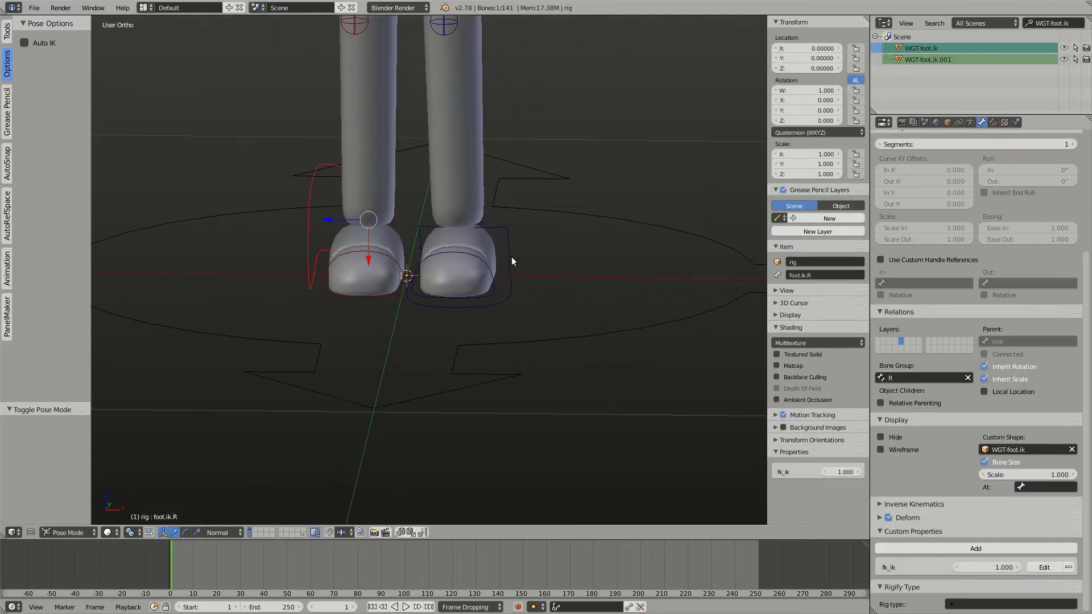
pyautogui.rightClick(510, 256)
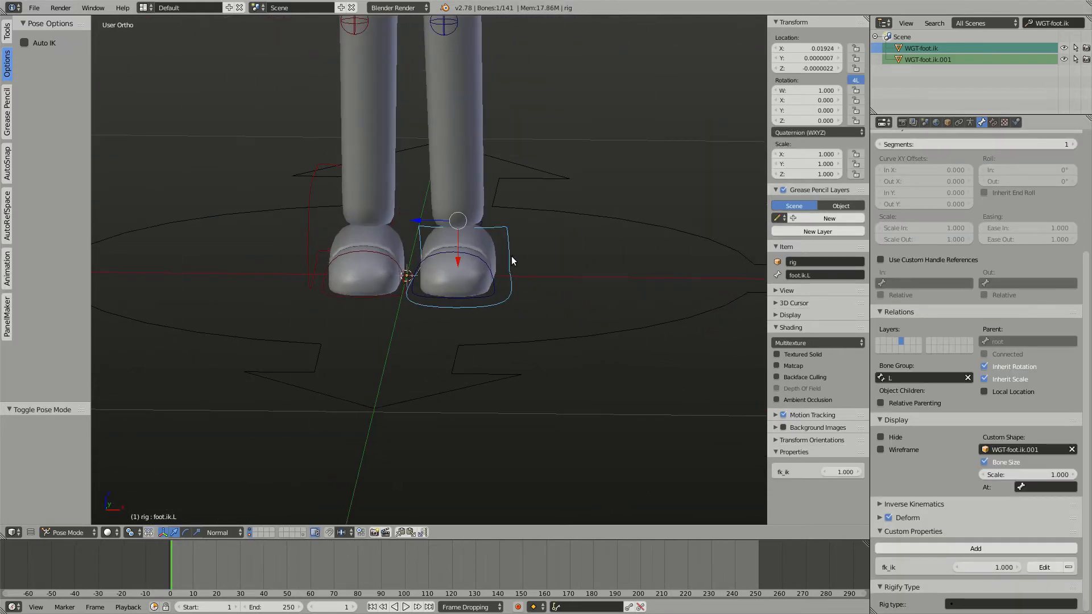
pyautogui.rightClick(306, 226)
pyautogui.moveTo(305, 227); pyautogui.dragTo(368, 273, button='middle')
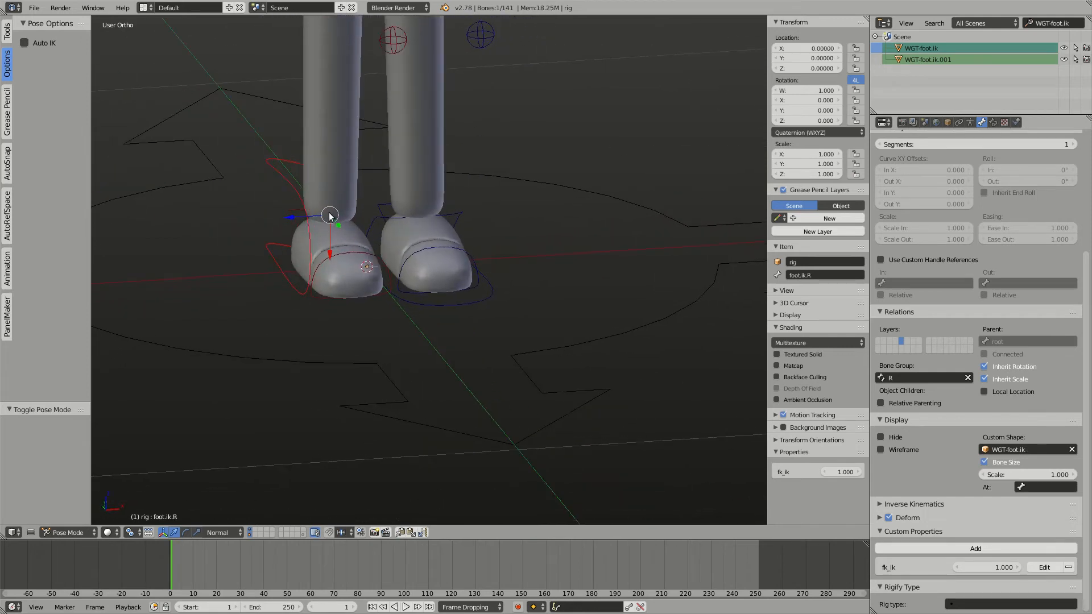
# Alternate between the foot.ik.L and foot.ik.R controls to check their transform axes against the orientation of their custom shapes
pyautogui.rightClick(461, 217)
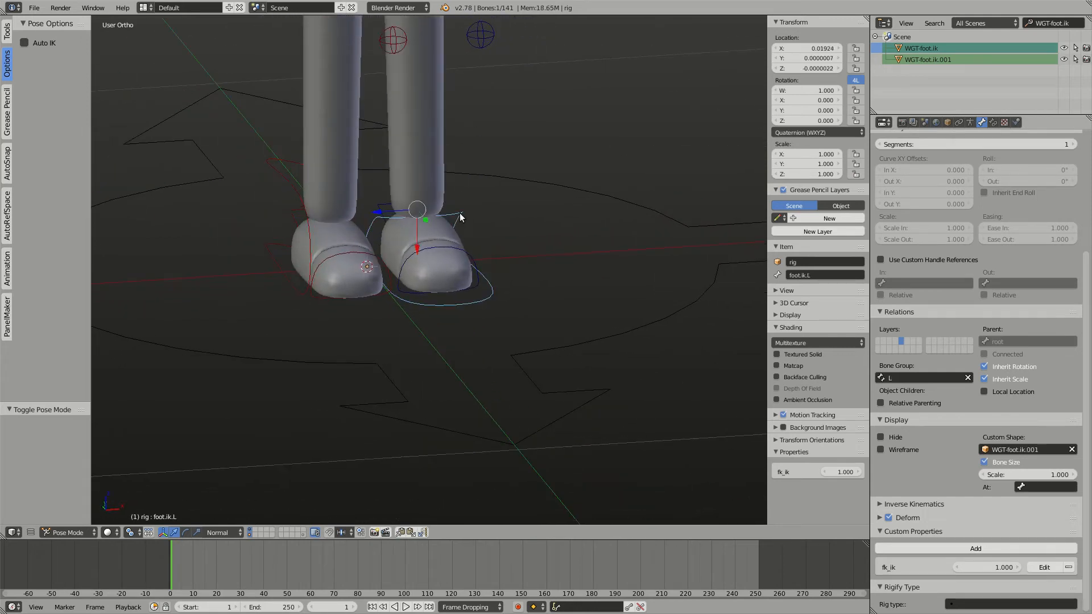
pyautogui.rightClick(279, 169)
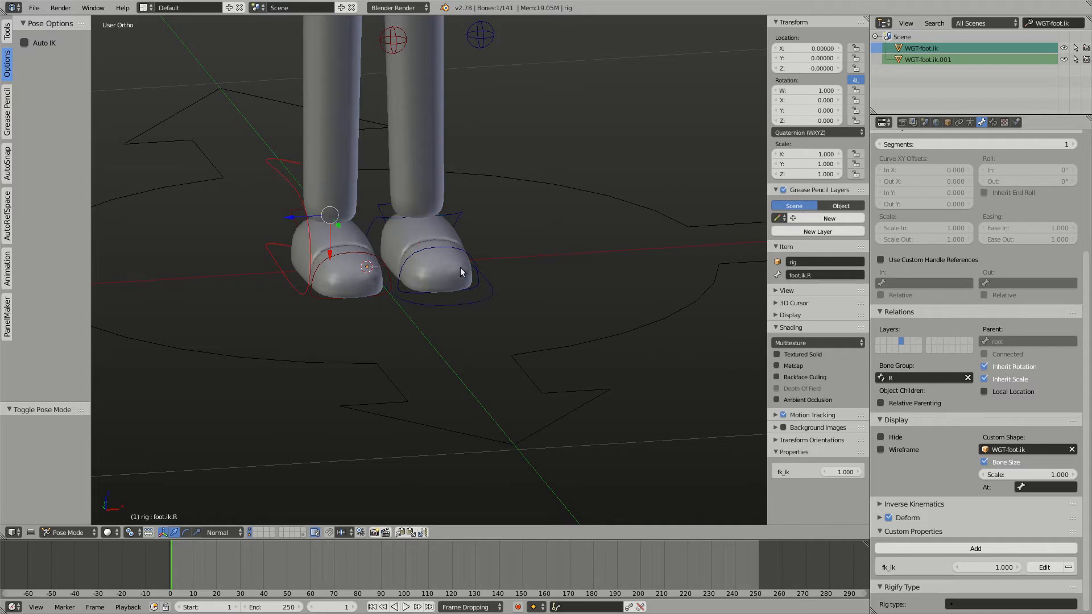
pyautogui.rightClick(458, 219)
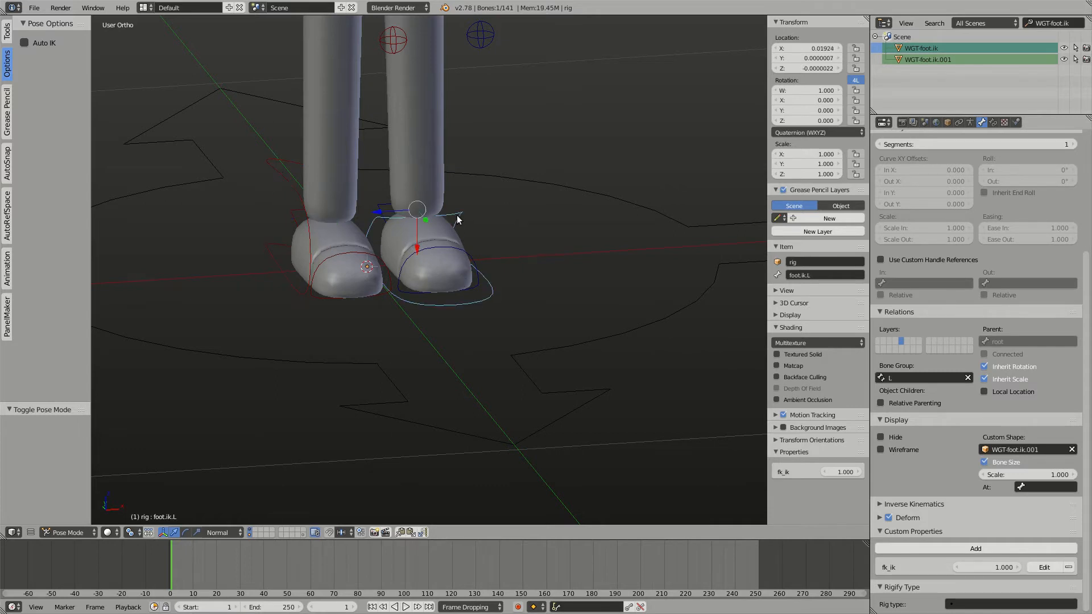
pyautogui.rightClick(285, 176)
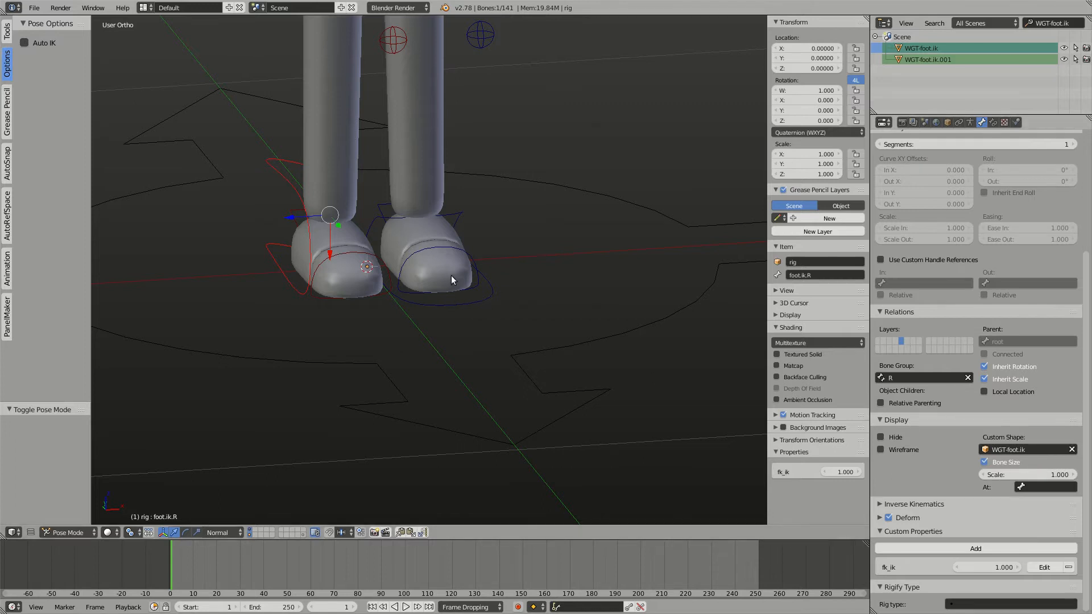
pyautogui.rightClick(486, 304)
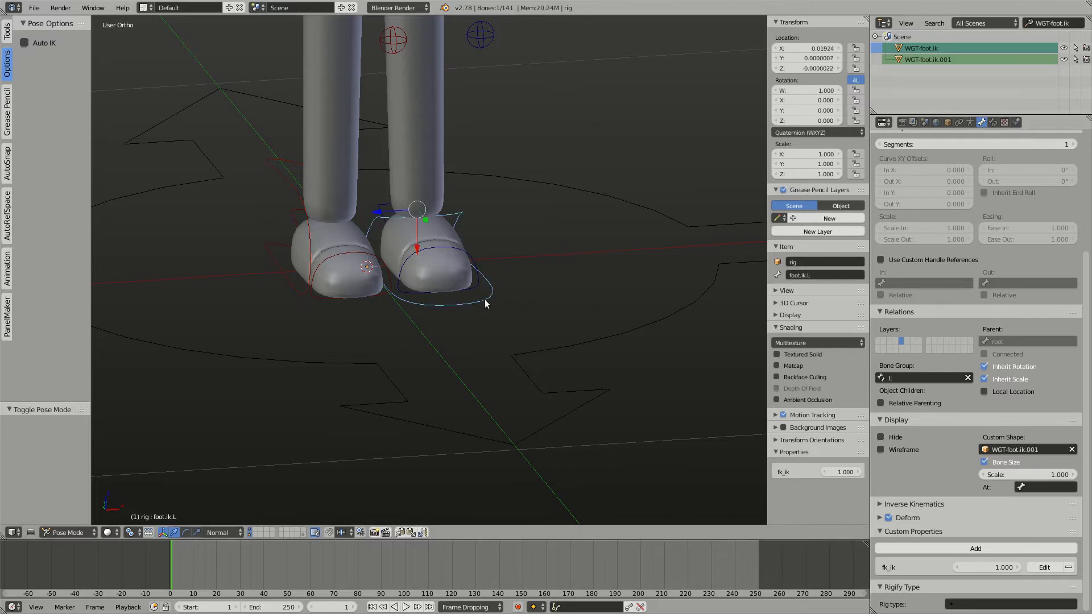
pyautogui.rightClick(285, 180)
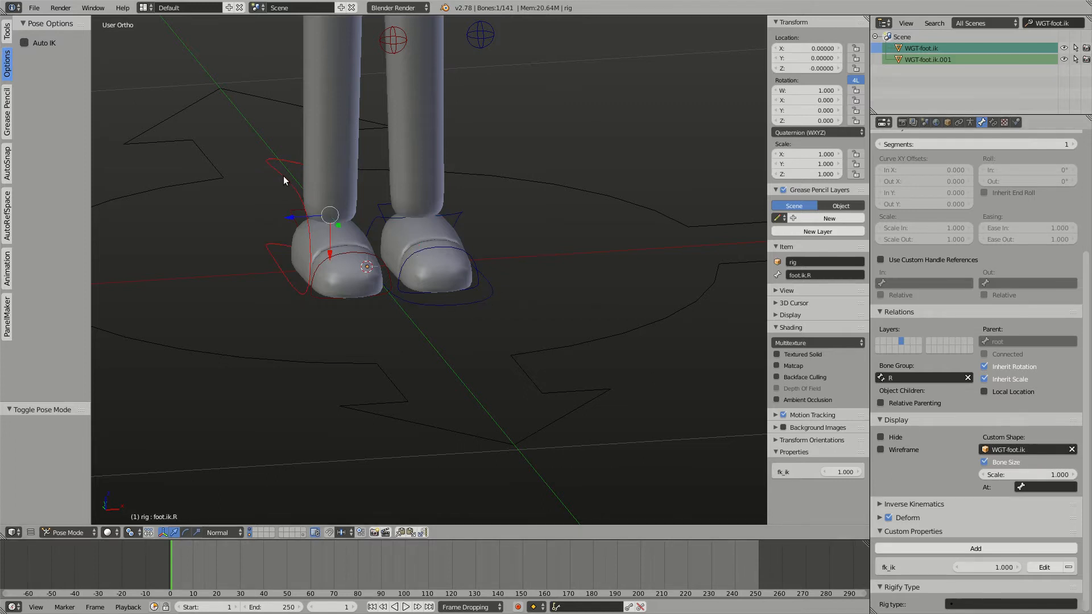
pyautogui.rightClick(493, 294)
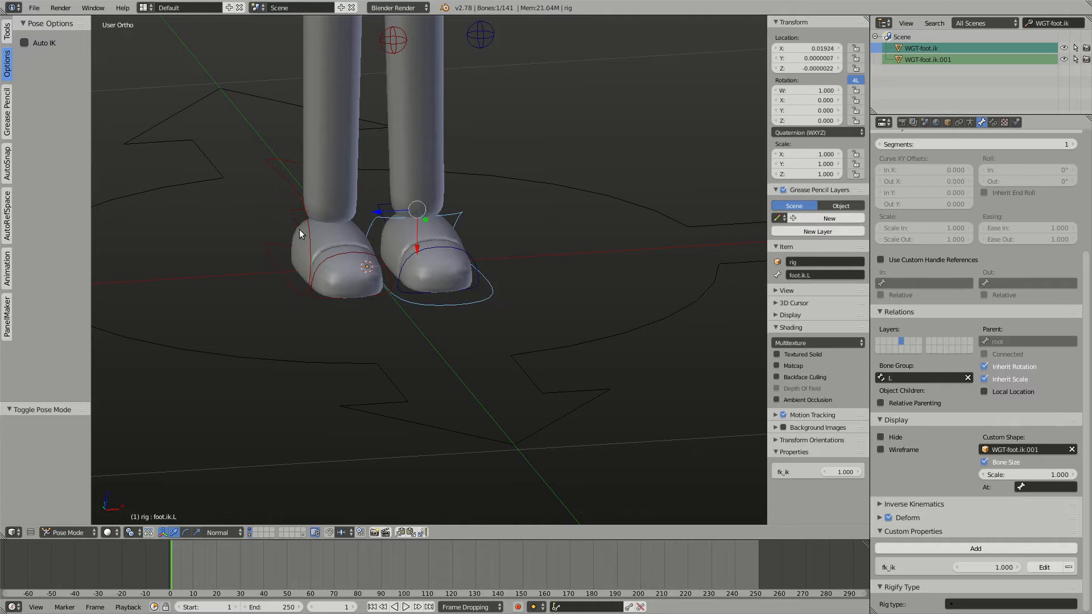
pyautogui.rightClick(284, 172)
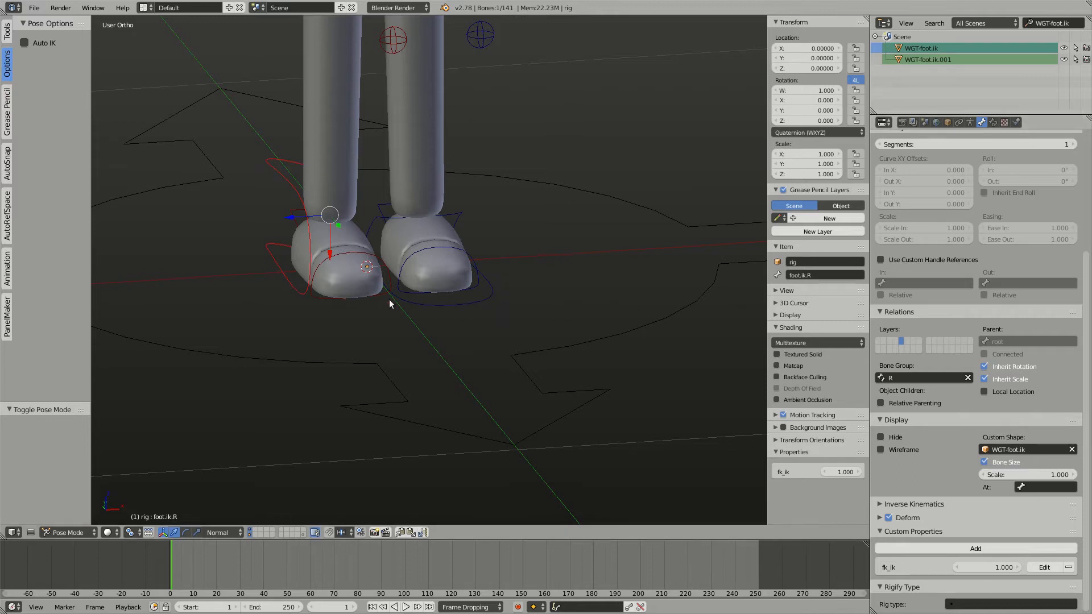
pyautogui.rightClick(449, 305)
pyautogui.rightClick(296, 294)
# Undo the edits back to before the roll change on the foot.ik.R bone
pyautogui.hotkey('ctrl', 'z')
pyautogui.hotkey('ctrl', 'shift', 'z')
pyautogui.hotkey('ctrl', 'z')
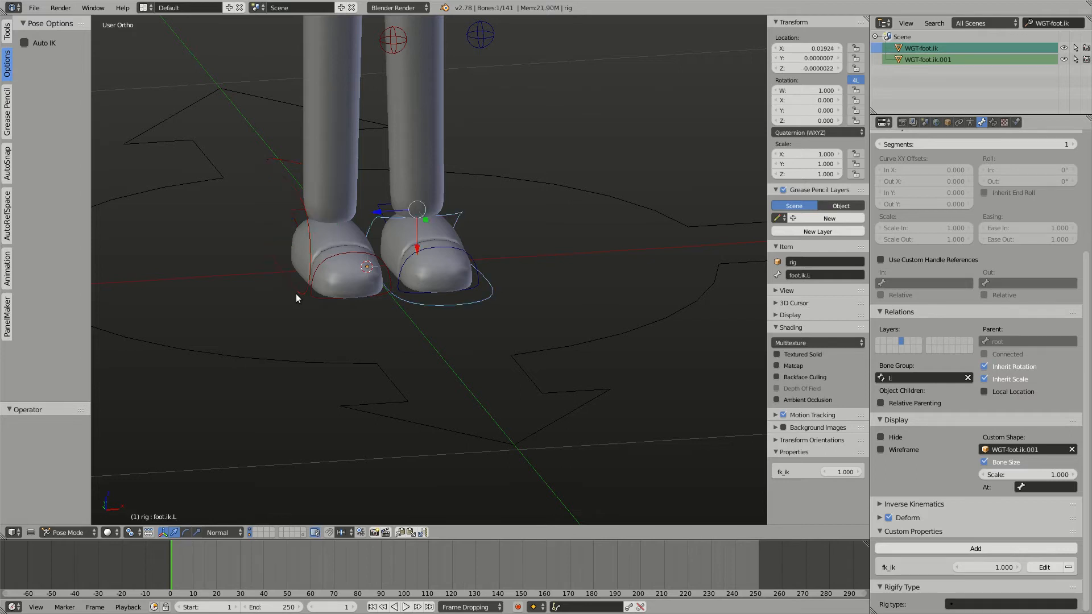
pyautogui.hotkey('ctrl', 'shift', 'z')
pyautogui.hotkey('ctrl', 'z')
pyautogui.hotkey('ctrl', 'shift', 'z')
pyautogui.hotkey('ctrl', 'z')
pyautogui.hotkey('ctrl', 'shift', 'z')
pyautogui.hotkey('ctrl', 'z')
pyautogui.hotkey('ctrl', 'shift', 'z')
pyautogui.hotkey('ctrl', 'z')
pyautogui.hotkey('ctrl', 'shift', 'z')
pyautogui.hotkey('ctrl', 'z')
pyautogui.hotkey('ctrl', 'shift', 'z')
pyautogui.hotkey('ctrl', 'Tab')
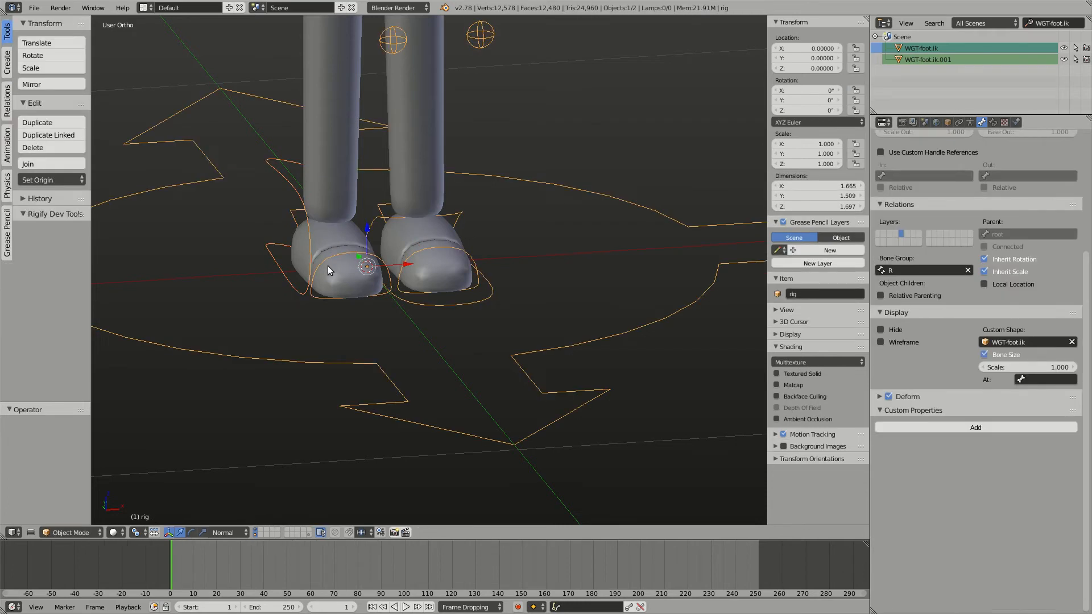
pyautogui.hotkey('ctrl', 'z')
# Match the foot.ik.L bone's roll to foot.ik.R in Edit Mode and return to Pose Mode
pyautogui.press('Tab')
pyautogui.rightClick(422, 218)
pyautogui.rightClick(422, 218)
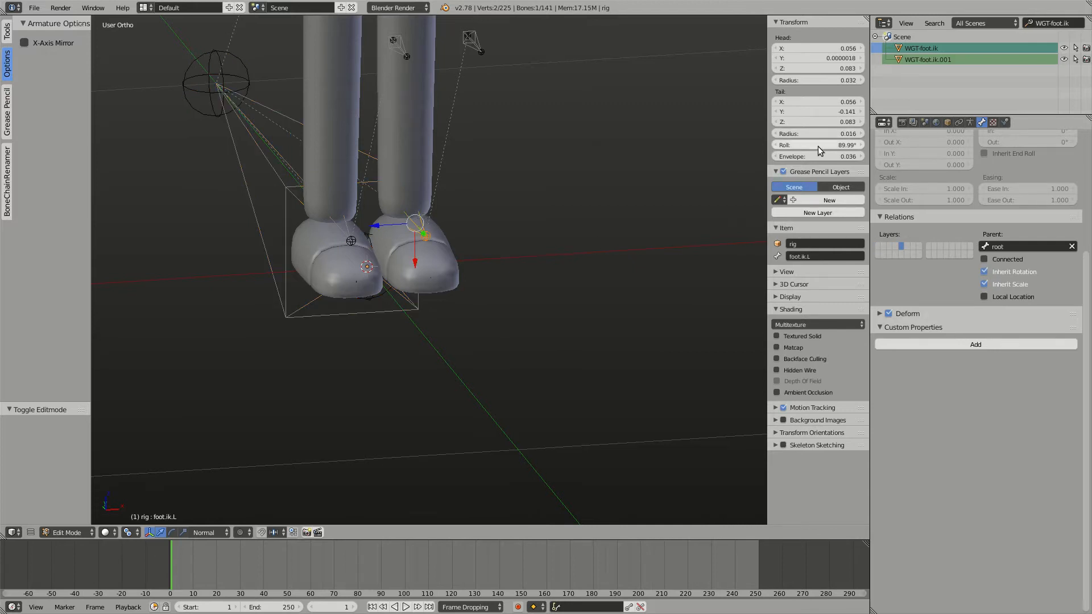
pyautogui.rightClick(338, 228)
pyautogui.rightClick(348, 219)
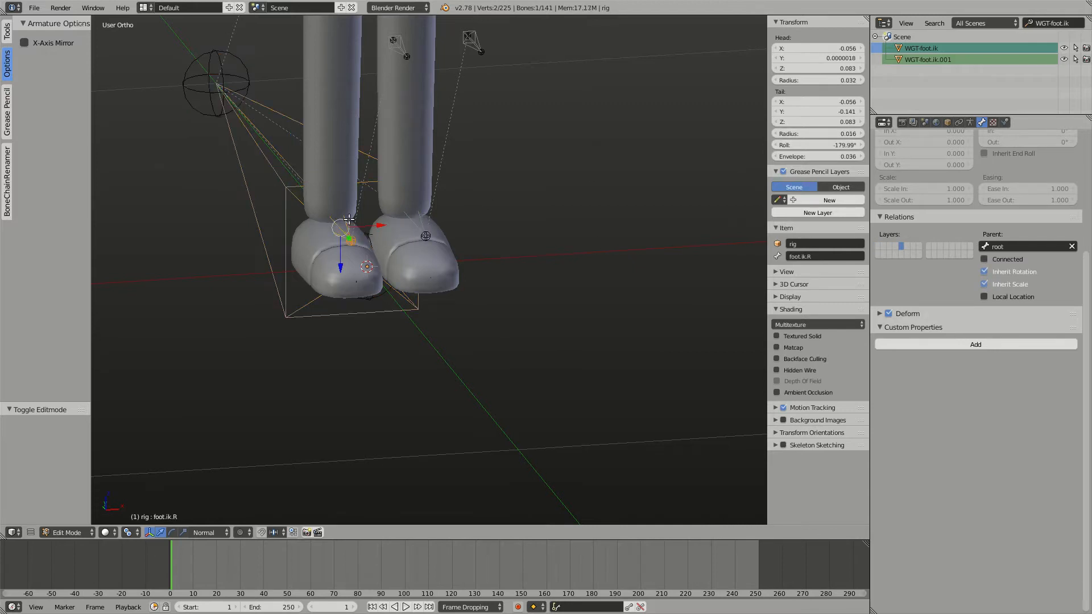
pyautogui.rightClick(422, 222)
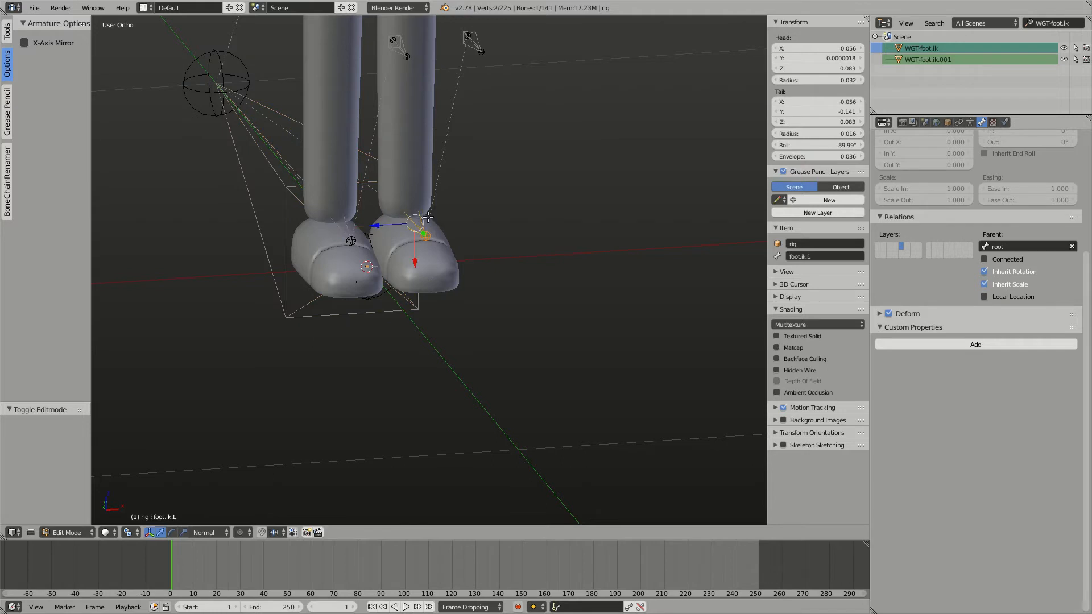
pyautogui.click(824, 146)
pyautogui.press('Return')
pyautogui.press('Tab')
pyautogui.moveTo(525, 262); pyautogui.dragTo(497, 265, button='middle')
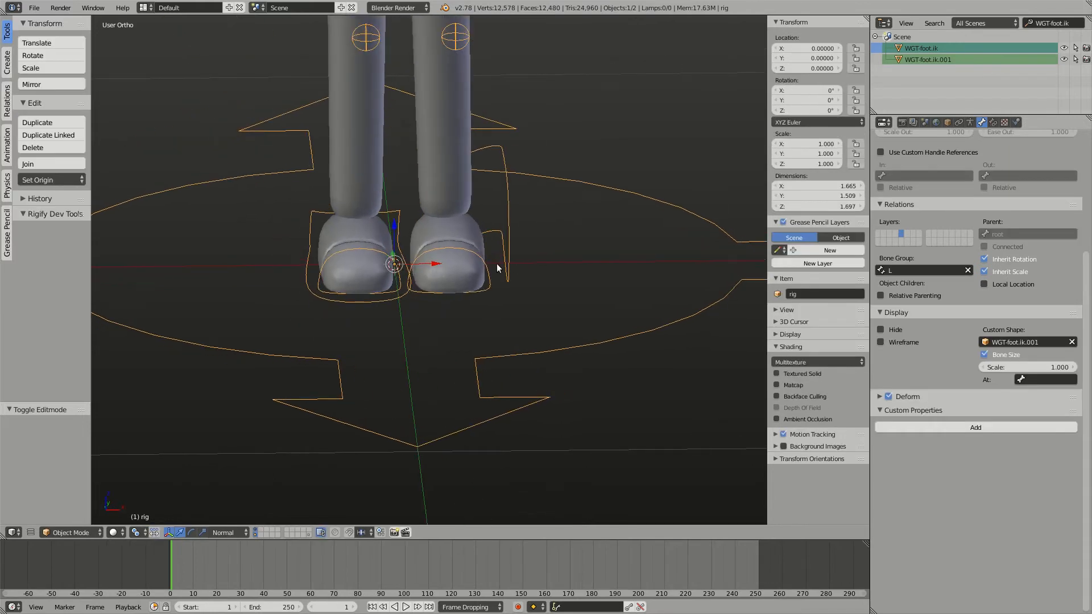
pyautogui.hotkey('ctrl', 'Tab')
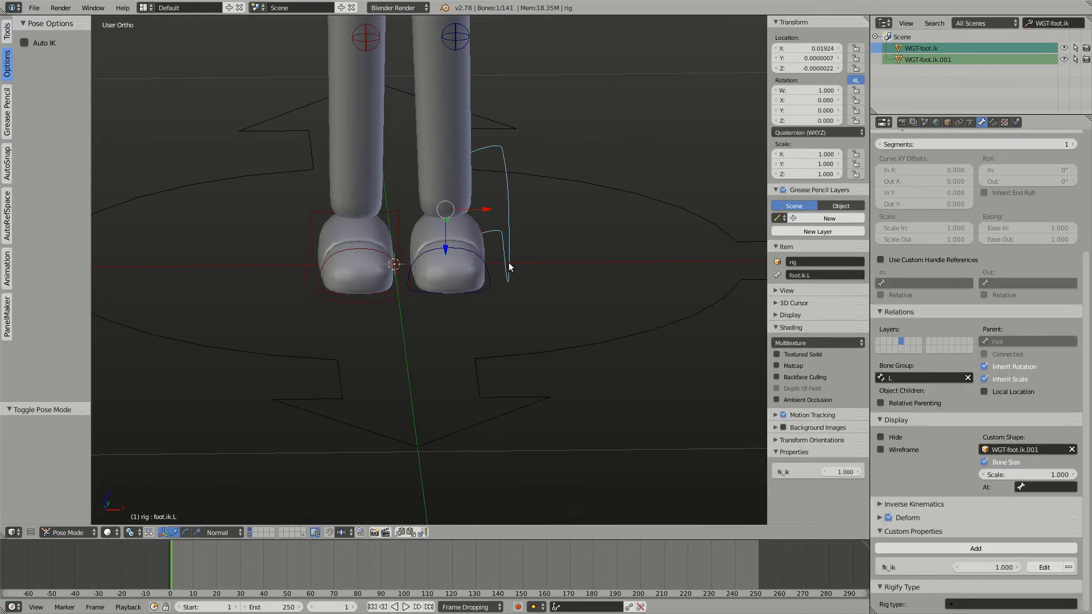
# Change the foot.ik.L control's custom shape to WGT-foot.ik
pyautogui.click(1045, 449)
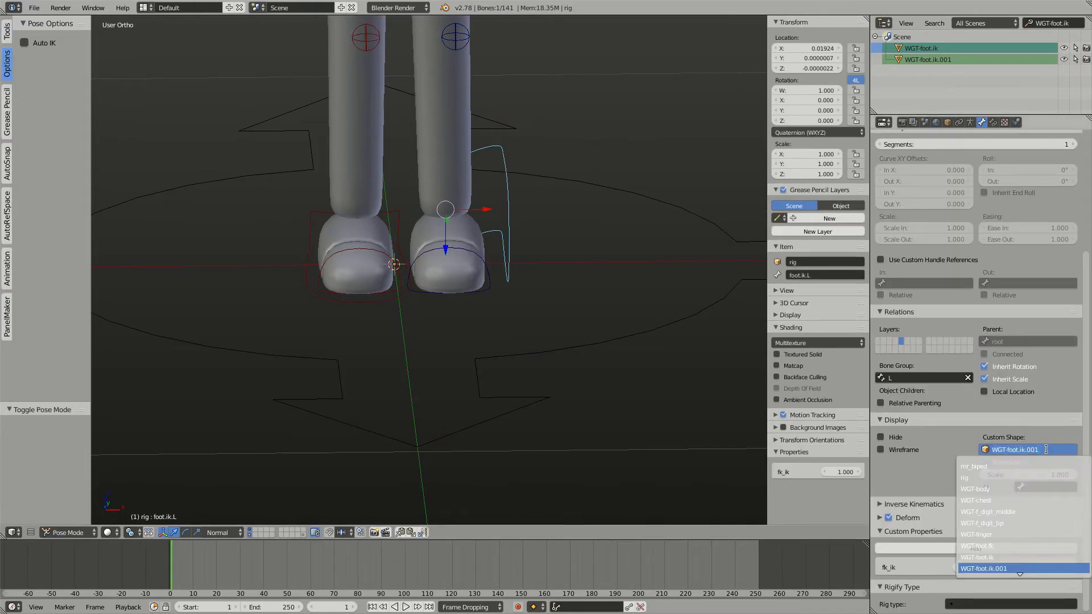
pyautogui.press('BackSpace')
pyautogui.press('BackSpace')
pyautogui.press('BackSpace')
pyautogui.press('BackSpace')
pyautogui.press('Return')
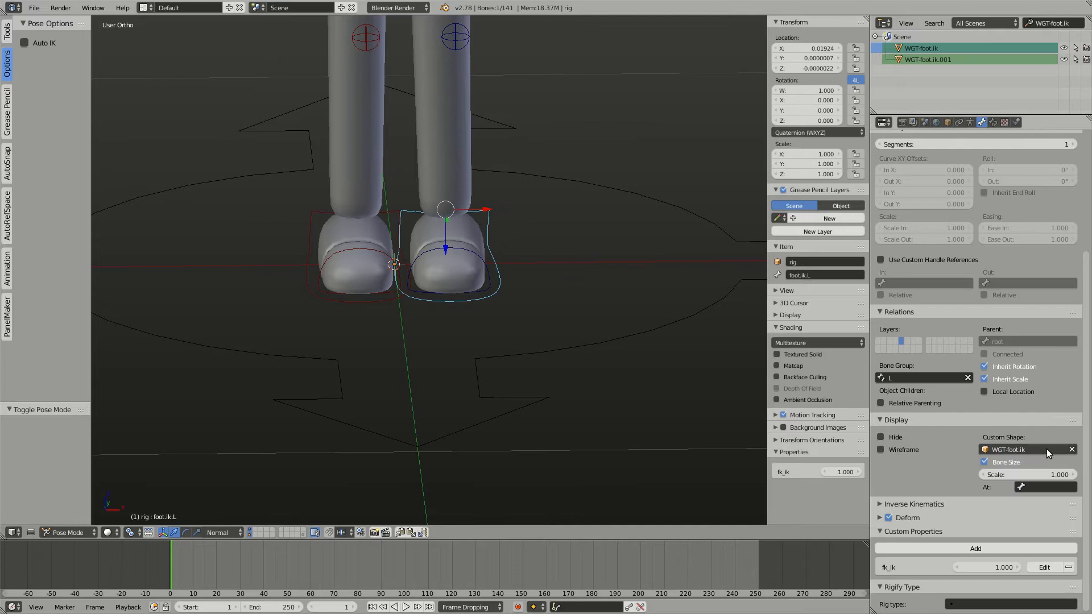
# Move the foot.ik.L control about 0.151 along its Normal Z axis, and shift the foot.ik.R control as well
pyautogui.rightClick(367, 301)
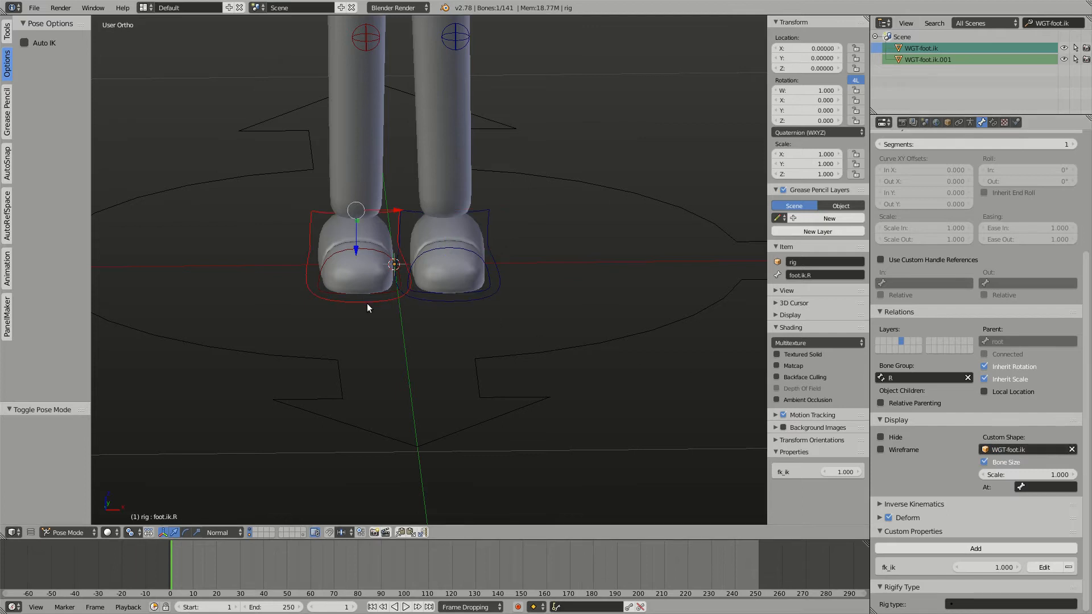
pyautogui.click(476, 305)
pyautogui.rightClick(476, 303)
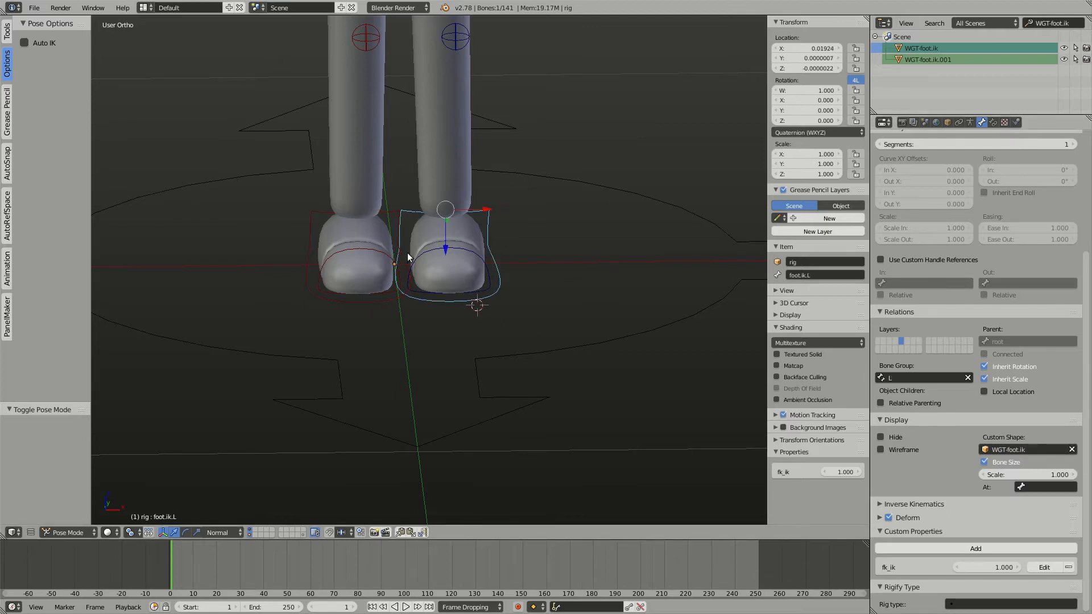
pyautogui.moveTo(444, 249); pyautogui.dragTo(446, 150)
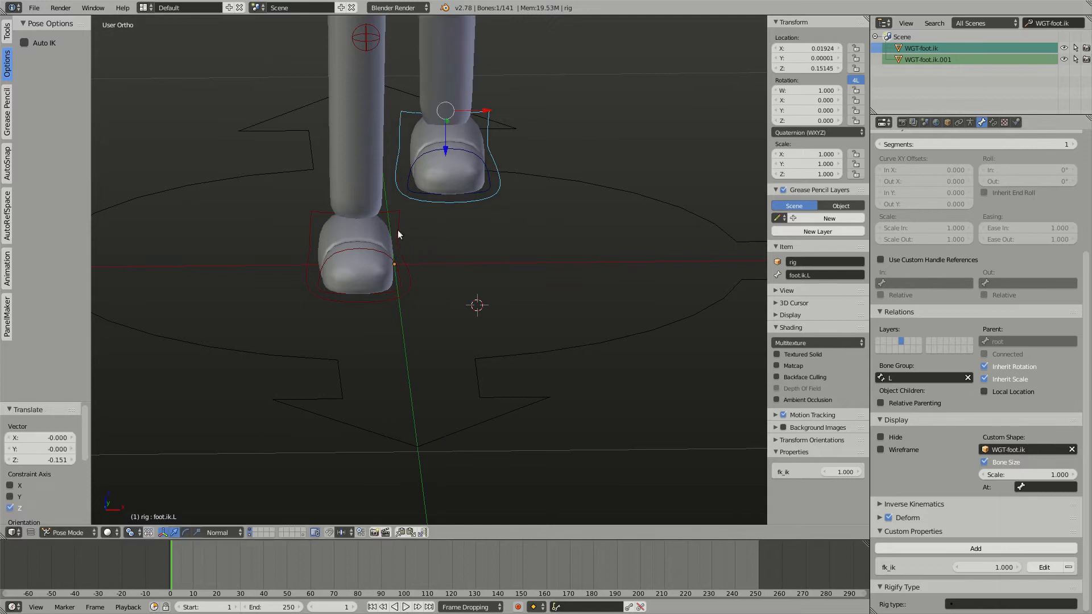
pyautogui.rightClick(377, 298)
pyautogui.moveTo(357, 253); pyautogui.dragTo(343, 272)
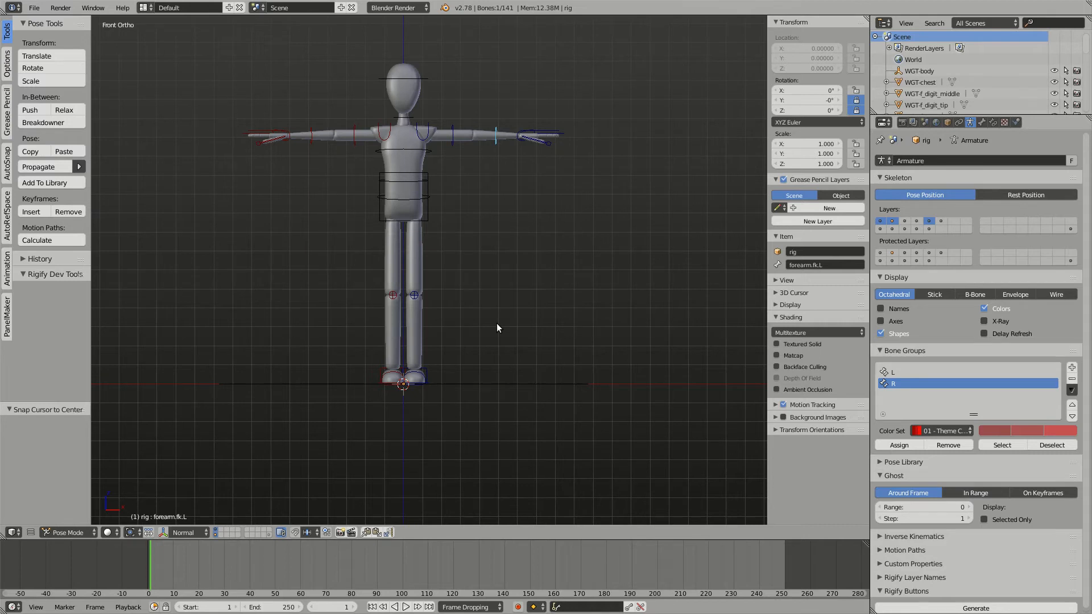
# Try rotating the forearm.fk.L control to bend the elbow, cancelling each rotation
pyautogui.moveTo(517, 169); pyautogui.dragTo(476, 418, button='middle')
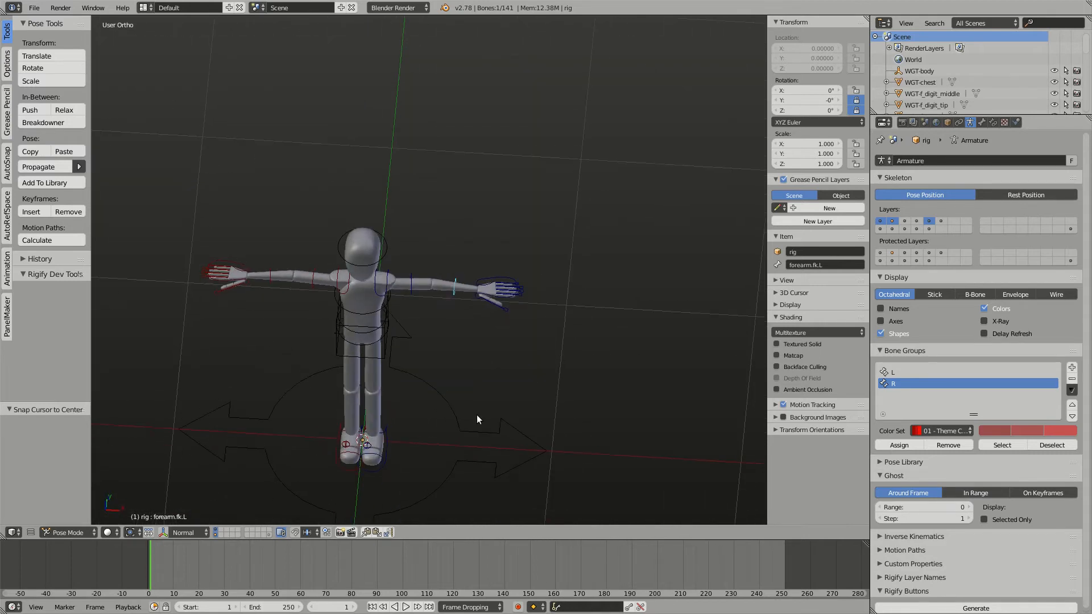
pyautogui.scroll(4, 523, 334)
pyautogui.keyDown('shift'); pyautogui.moveTo(467, 357); pyautogui.dragTo(448, 226, button='middle'); pyautogui.keyUp('shift')
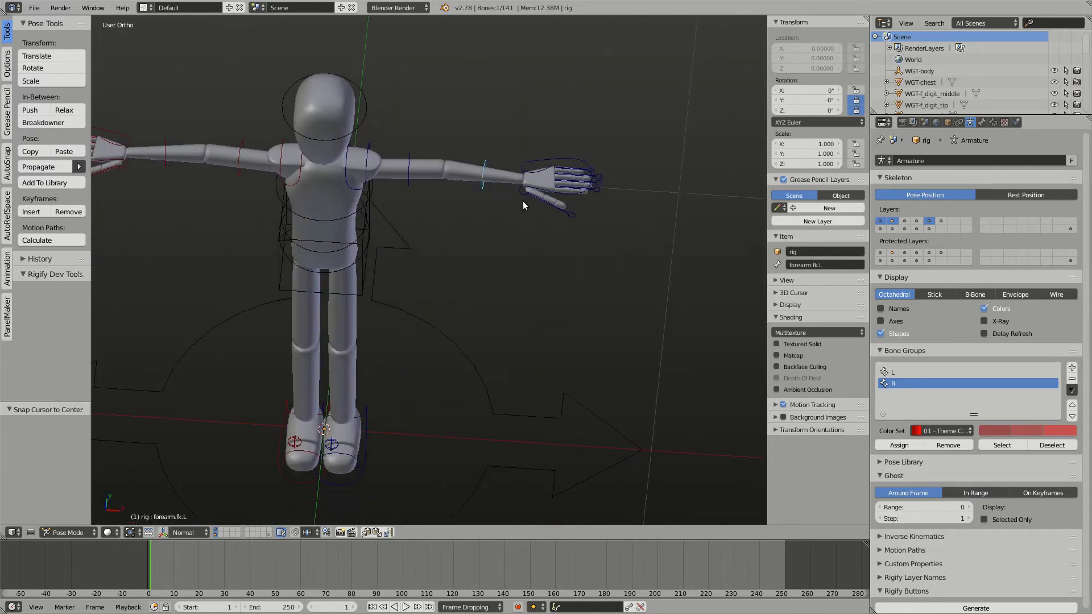
pyautogui.press('r')
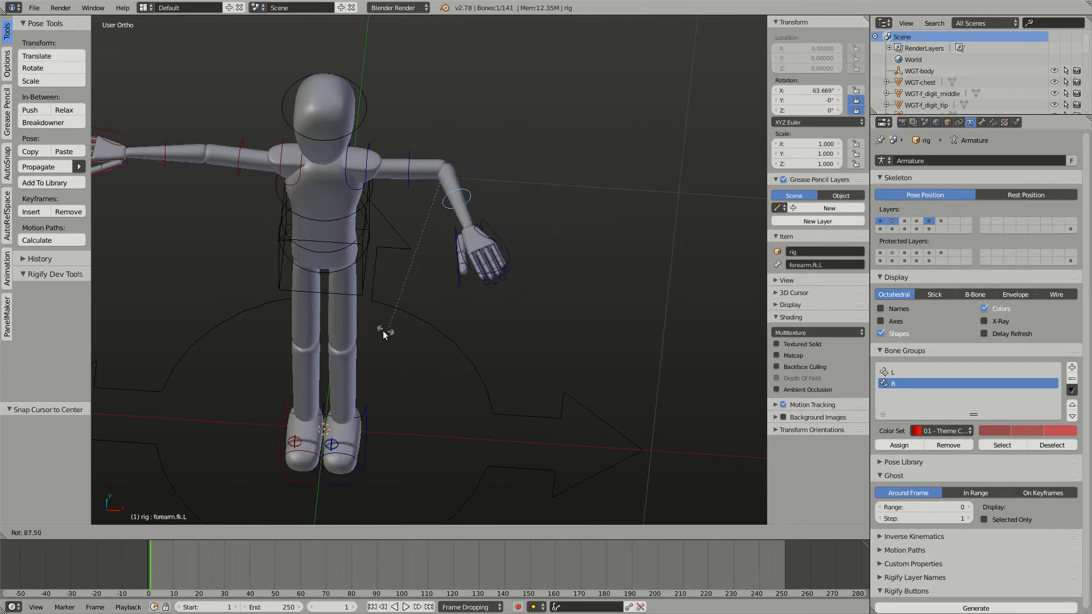
pyautogui.press('Escape')
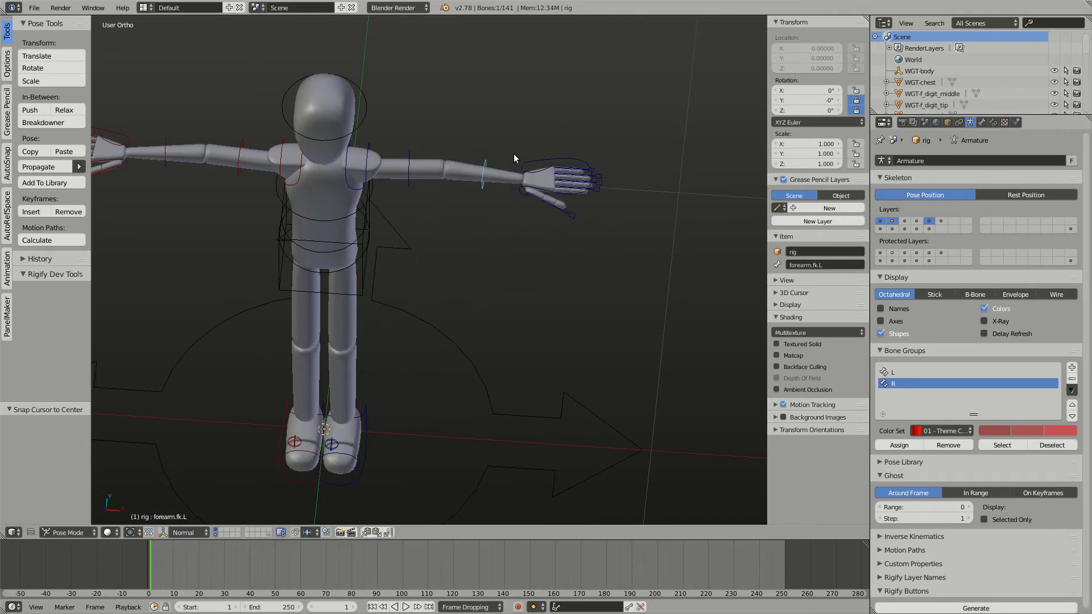
pyautogui.press('r')
pyautogui.press('Escape')
pyautogui.press('r')
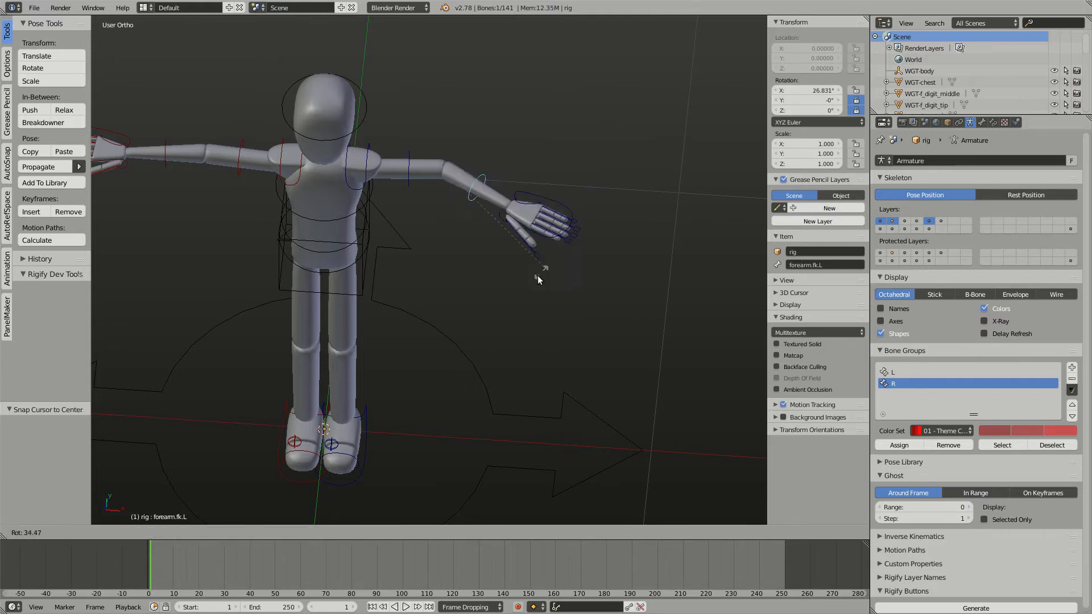
pyautogui.press('Escape')
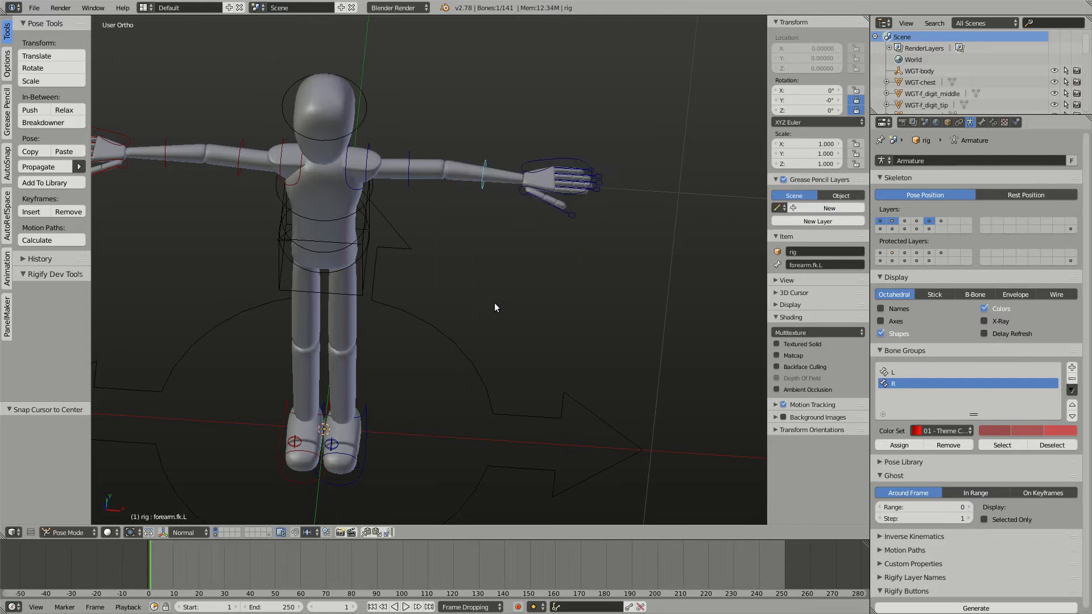
# Check the rotation locks of the forearm.fk.R and forearm.fk.L controls, and test-rotate forearm.fk.L without keeping the rotation
pyautogui.rightClick(165, 149)
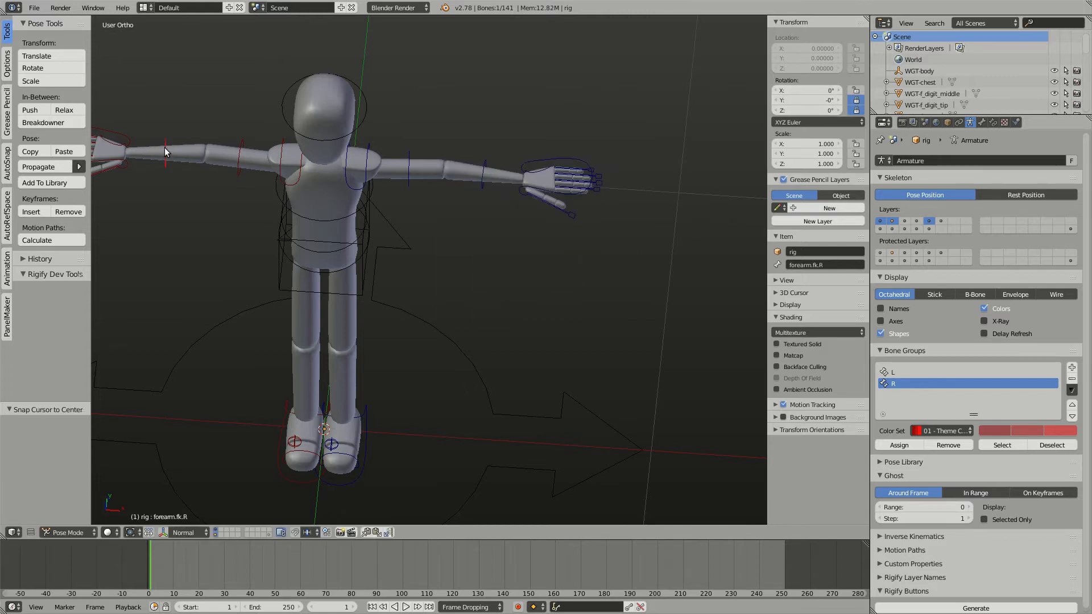
pyautogui.rightClick(489, 160)
pyautogui.moveTo(475, 218); pyautogui.dragTo(531, 224, button='middle')
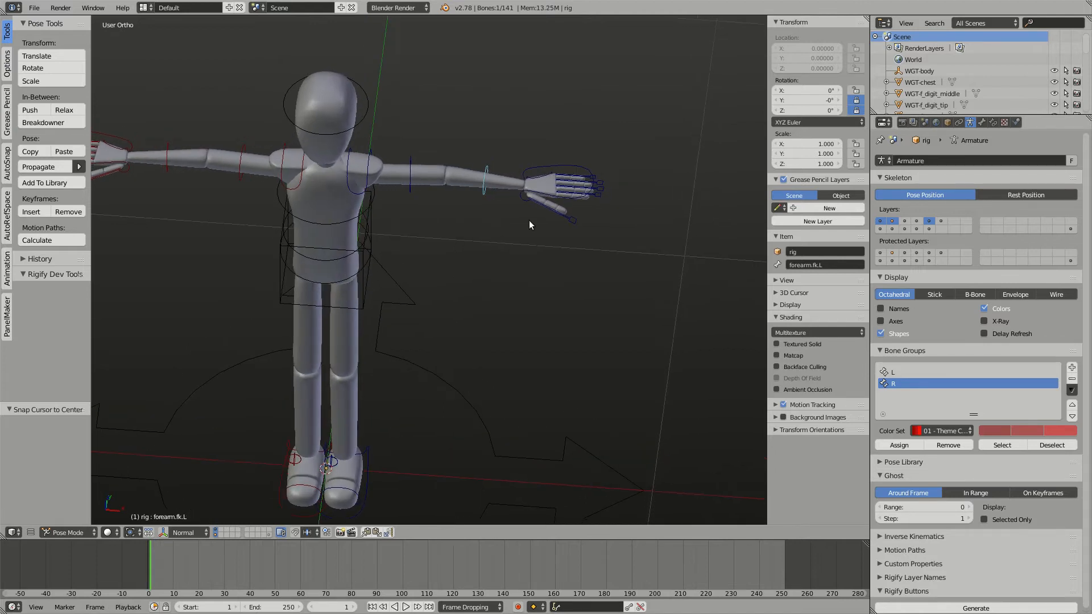
pyautogui.press('r')
pyautogui.rightClick(484, 233)
# Keyframe the forearm.fk.L control's unlocked rotation and scale channels, and add a full Rotation keyframe
pyautogui.press('i')
pyautogui.click(503, 152)
pyautogui.press('i')
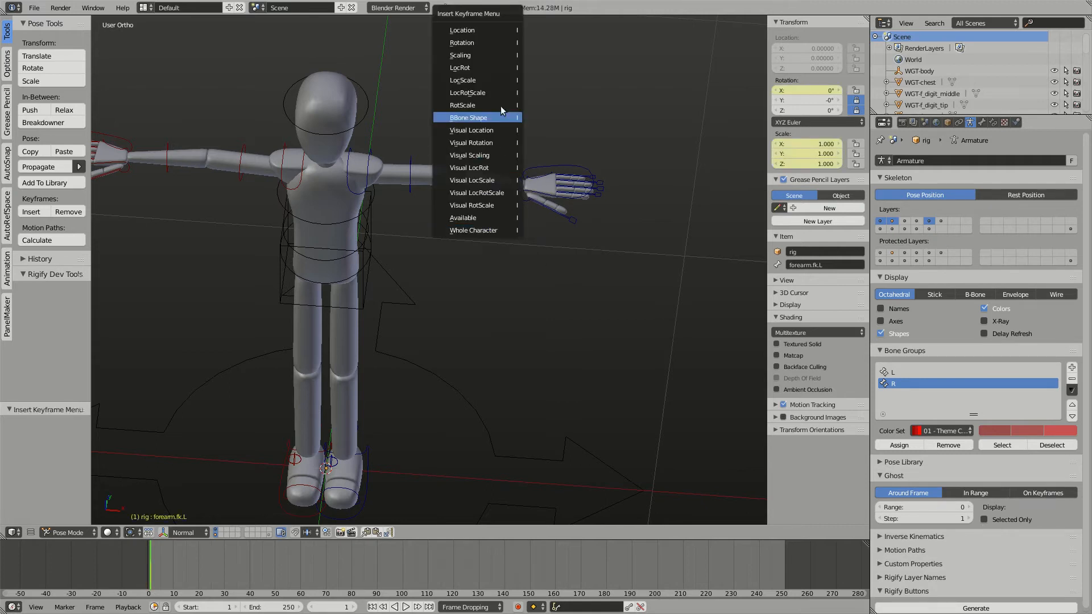
pyautogui.click(481, 42)
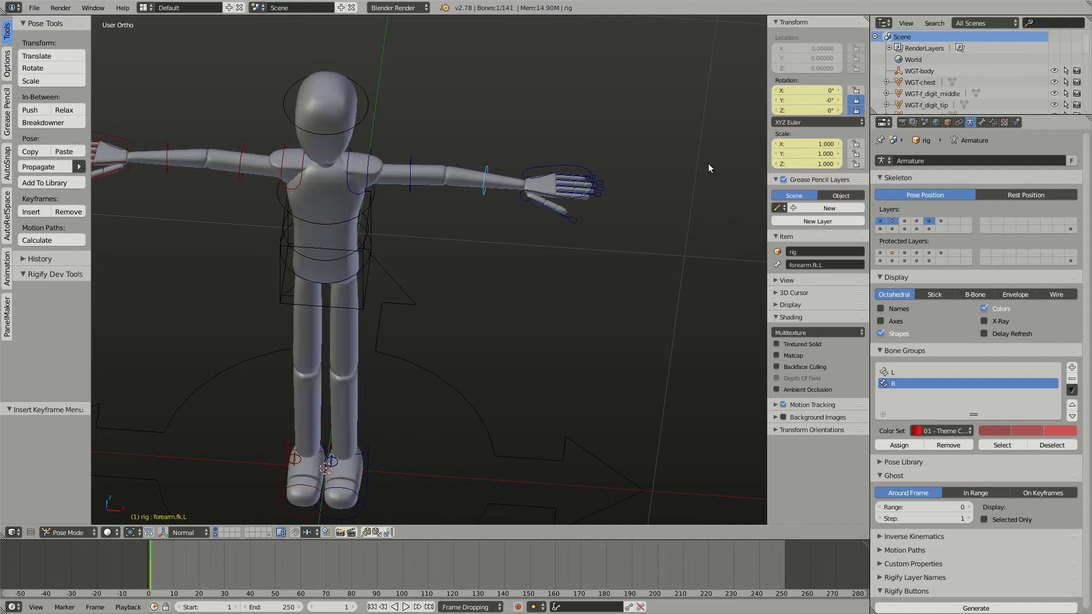
# Insert a Rotation keyframe on forearm.fk.L, test its locked Y rotation at 3.8°, reset it to 0, and hide the transform properties
pyautogui.press('i')
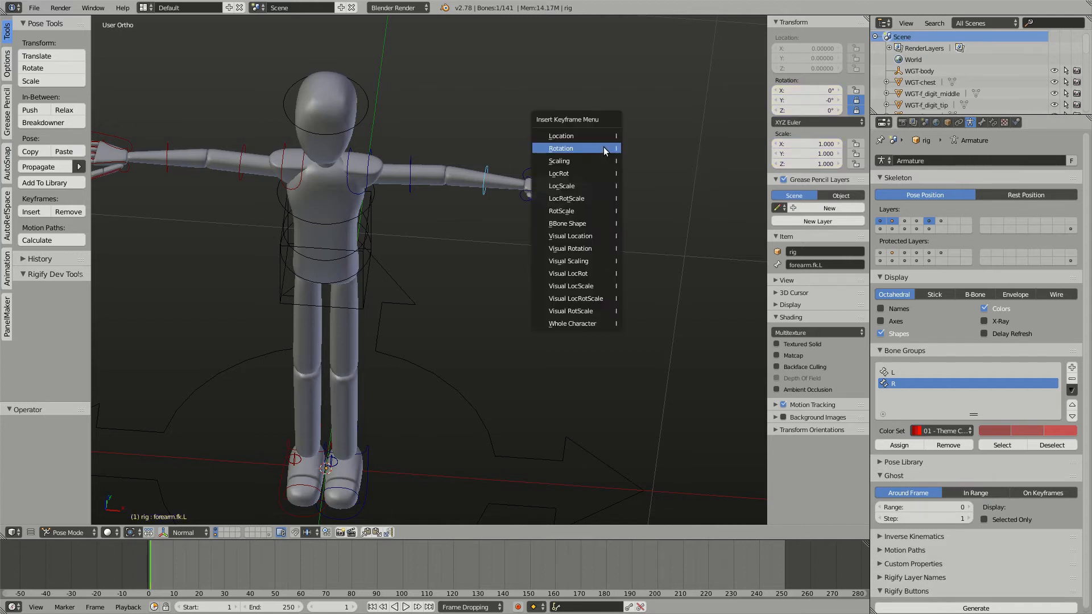
pyautogui.click(603, 150)
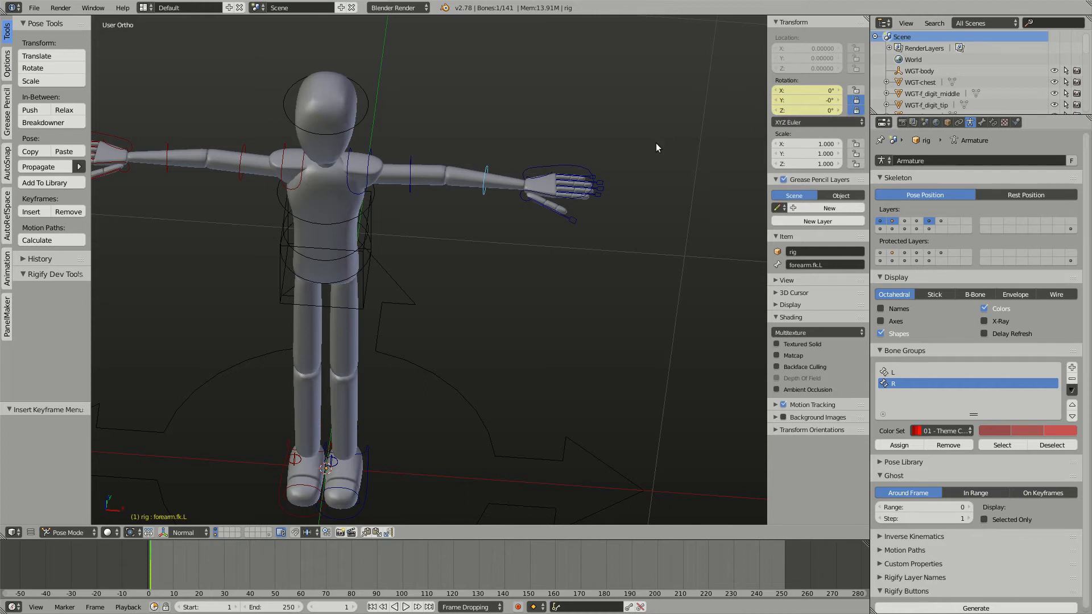
pyautogui.click(811, 101)
pyautogui.write('3.8d')
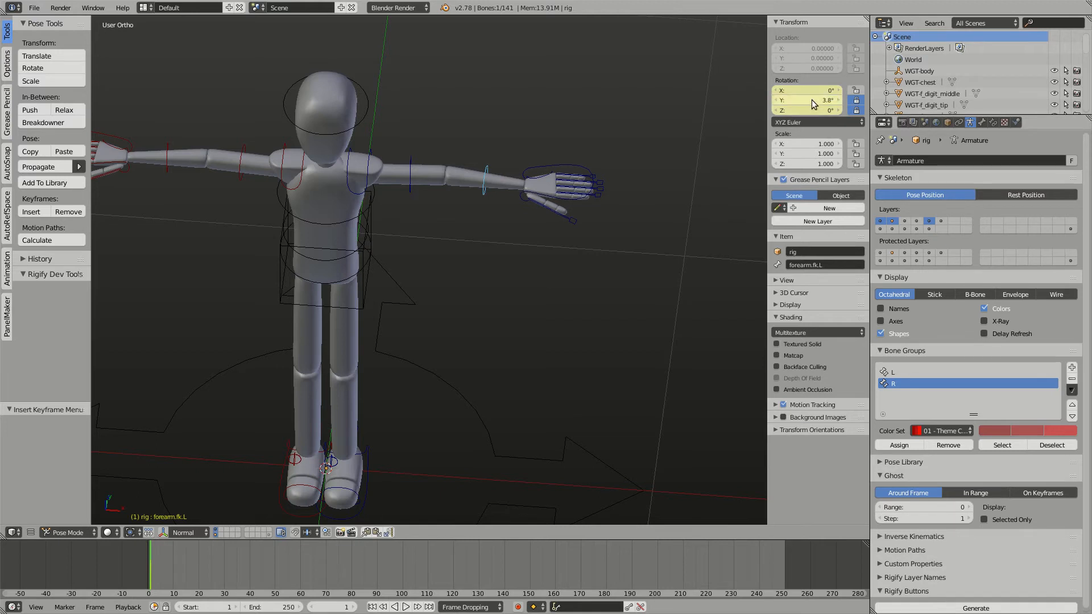
pyautogui.write('0')
pyautogui.press('Return')
pyautogui.press('n')
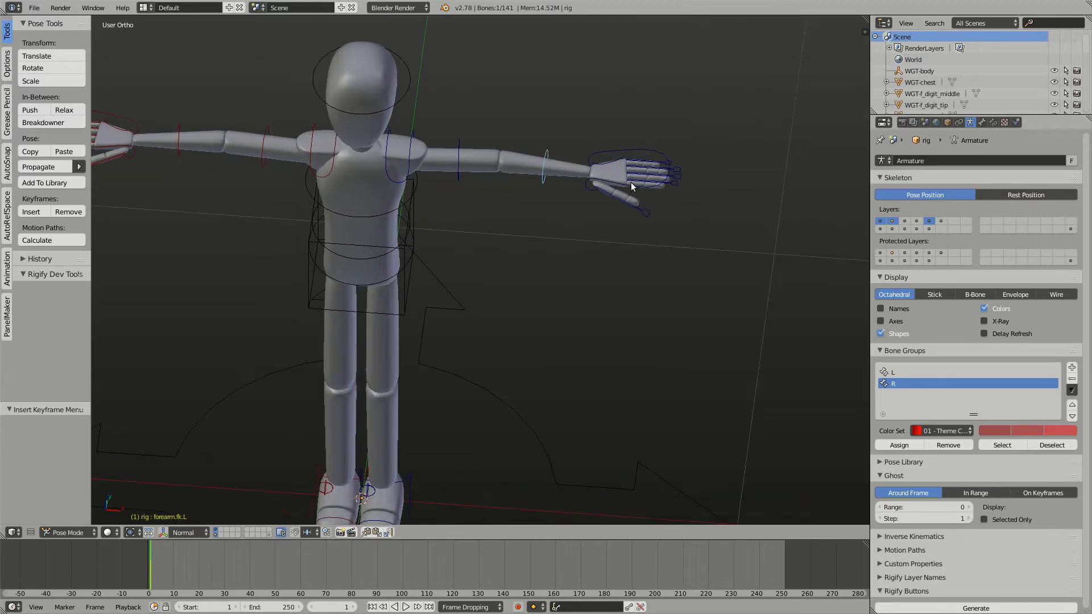
# Show the transform properties, rotate forearm.fk.L freely to about 53.27° on X, and insert a Rotation keyframe at frame 1
pyautogui.press('n')
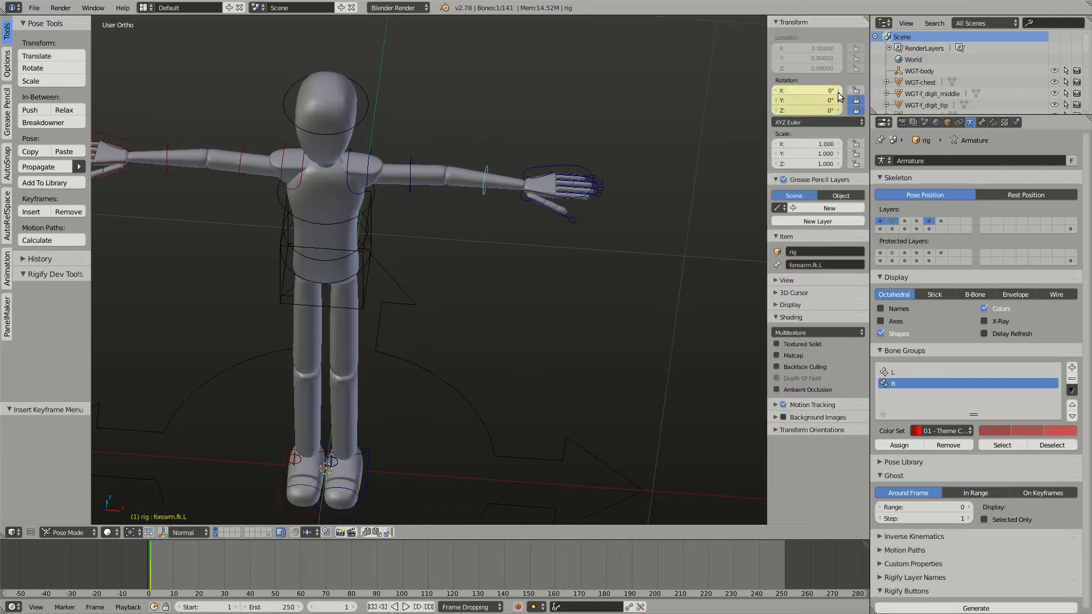
pyautogui.press('r')
pyautogui.press('r')
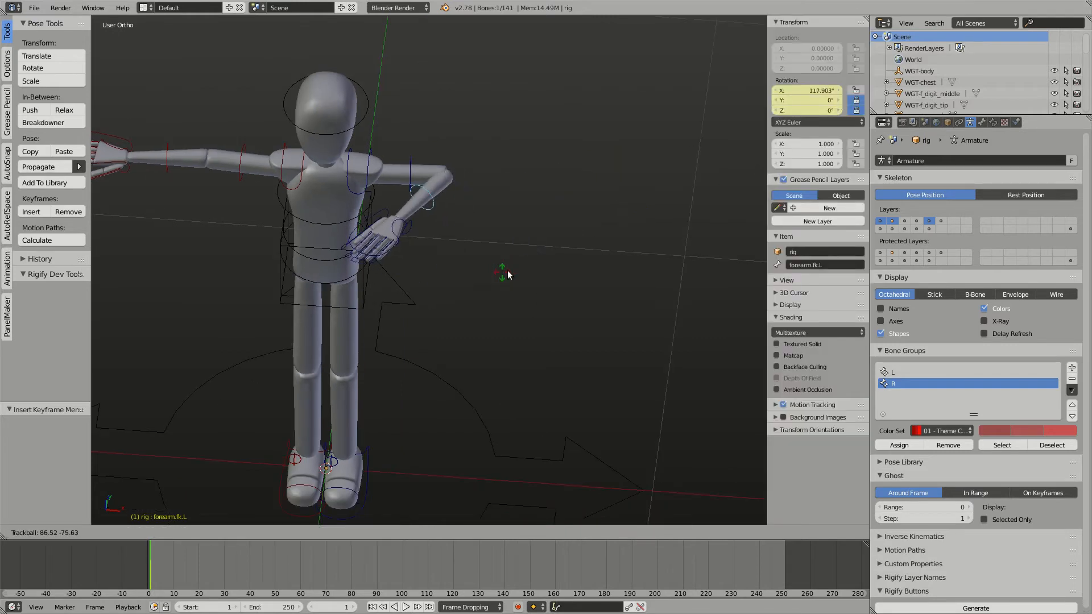
pyautogui.click(594, 222)
pyautogui.press('i')
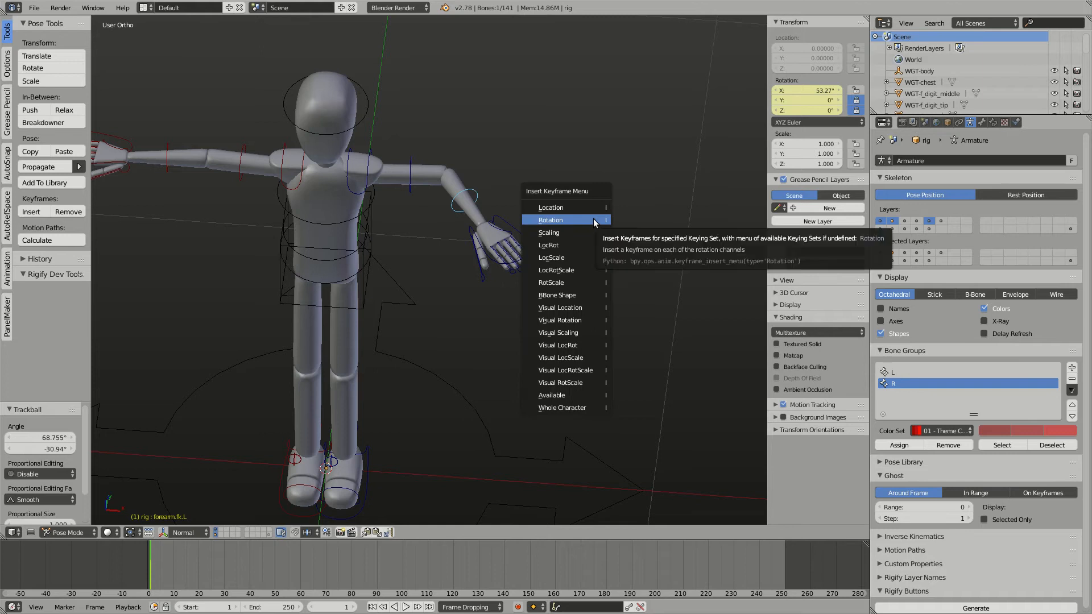
pyautogui.click(578, 222)
# Go to frame 10 and insert a Whole Character keyframe
pyautogui.moveTo(166, 562); pyautogui.dragTo(173, 561)
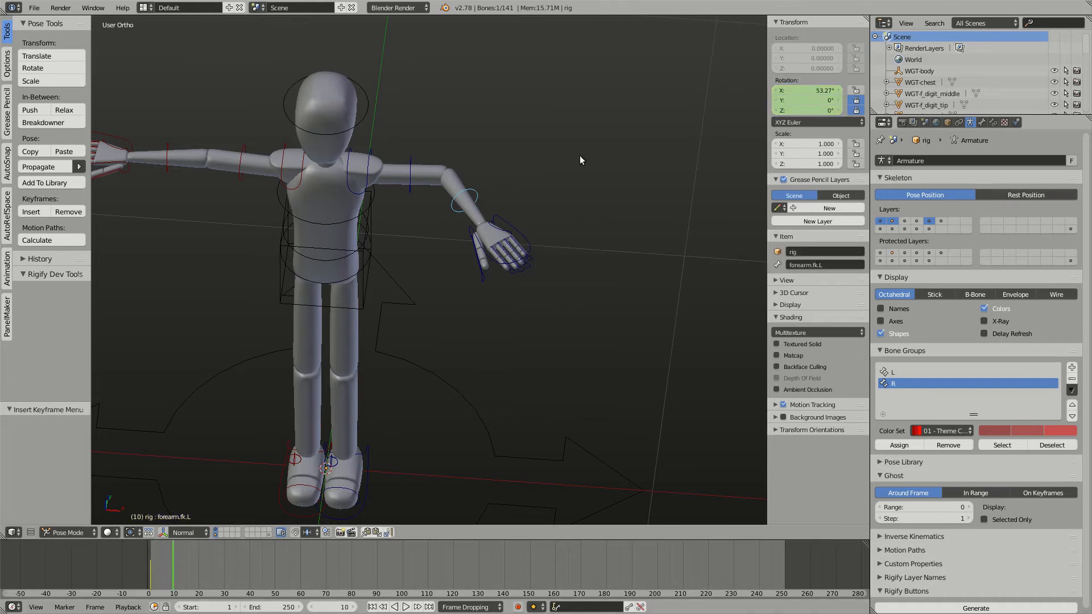
pyautogui.press('i')
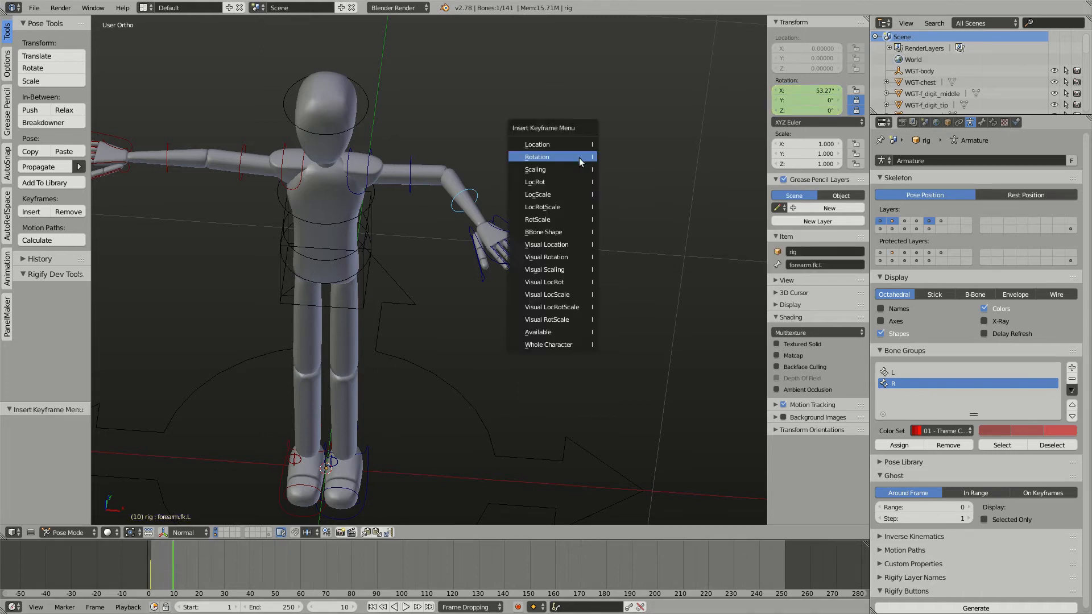
pyautogui.click(555, 345)
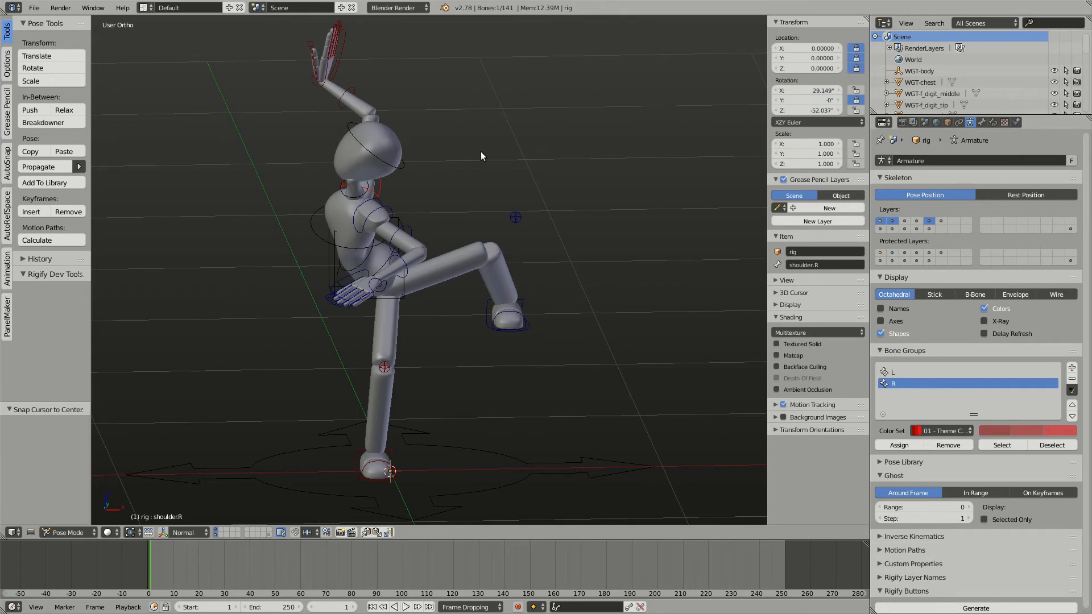
# Select the spine control of the posed character and rotate it by about -31.1°
pyautogui.scroll(-2, 475, 380)
pyautogui.moveTo(480, 375); pyautogui.dragTo(505, 379, button='middle')
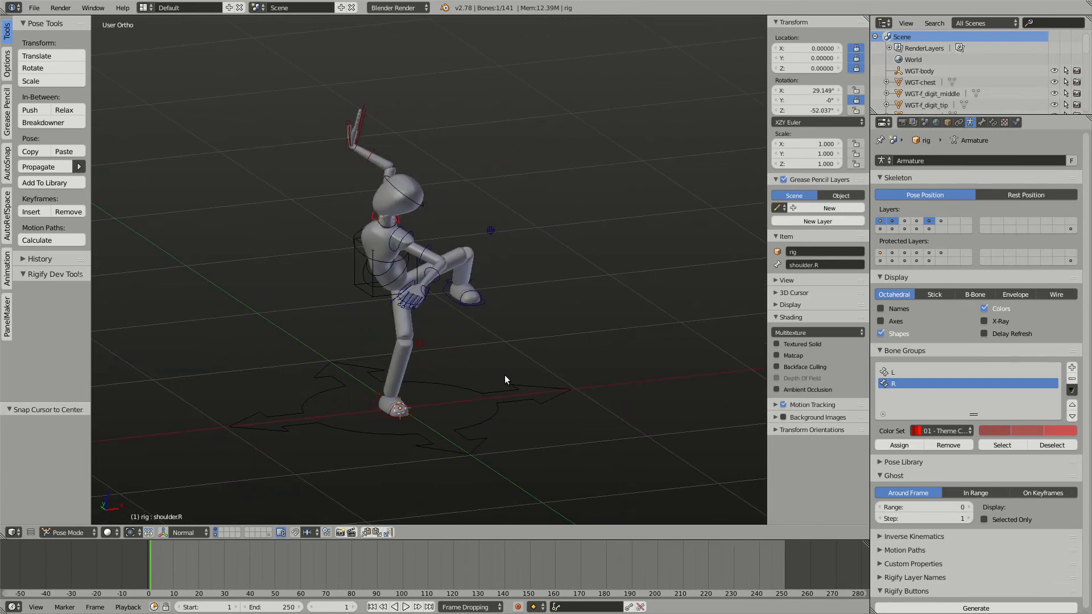
pyautogui.scroll(5, 504, 374)
pyautogui.moveTo(442, 316); pyautogui.dragTo(449, 268, button='middle')
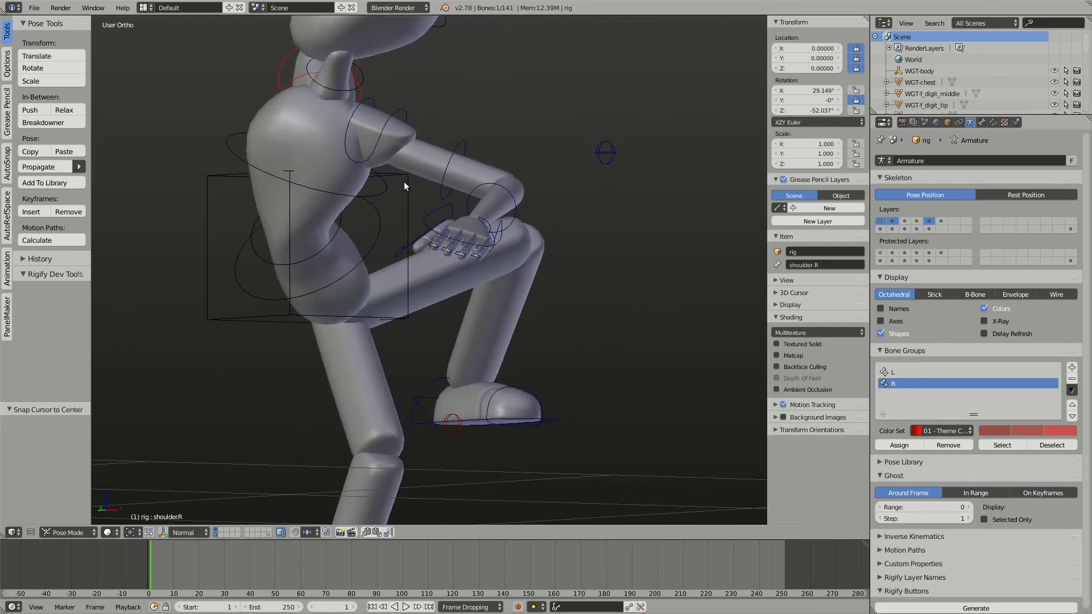
pyautogui.moveTo(400, 233); pyautogui.dragTo(219, 258, button='middle')
pyautogui.rightClick(432, 203)
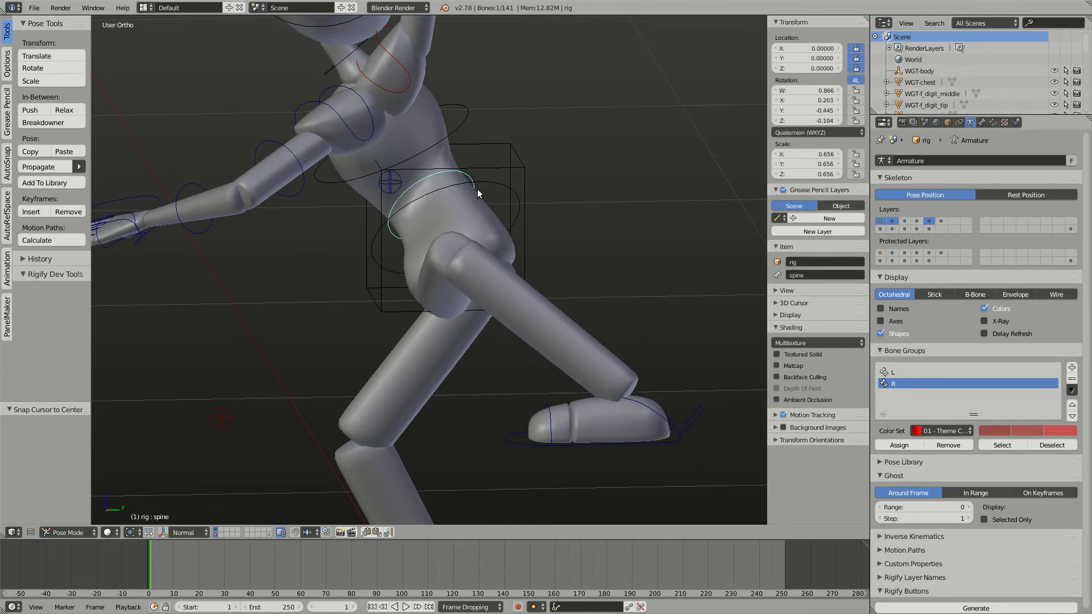
pyautogui.moveTo(476, 189); pyautogui.dragTo(521, 157, button='middle')
pyautogui.press('r')
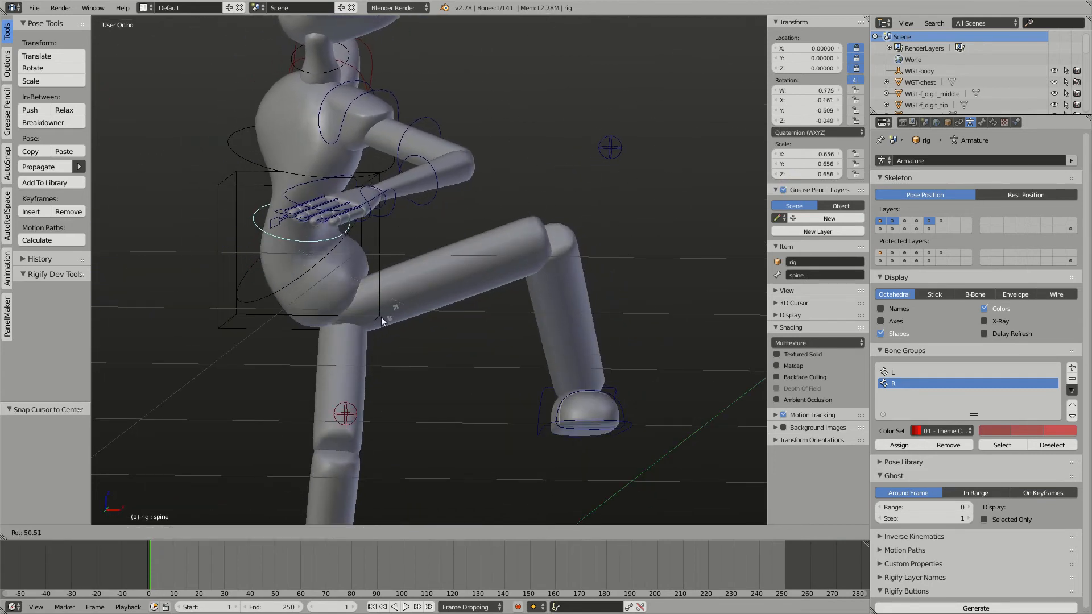
pyautogui.click(404, 101)
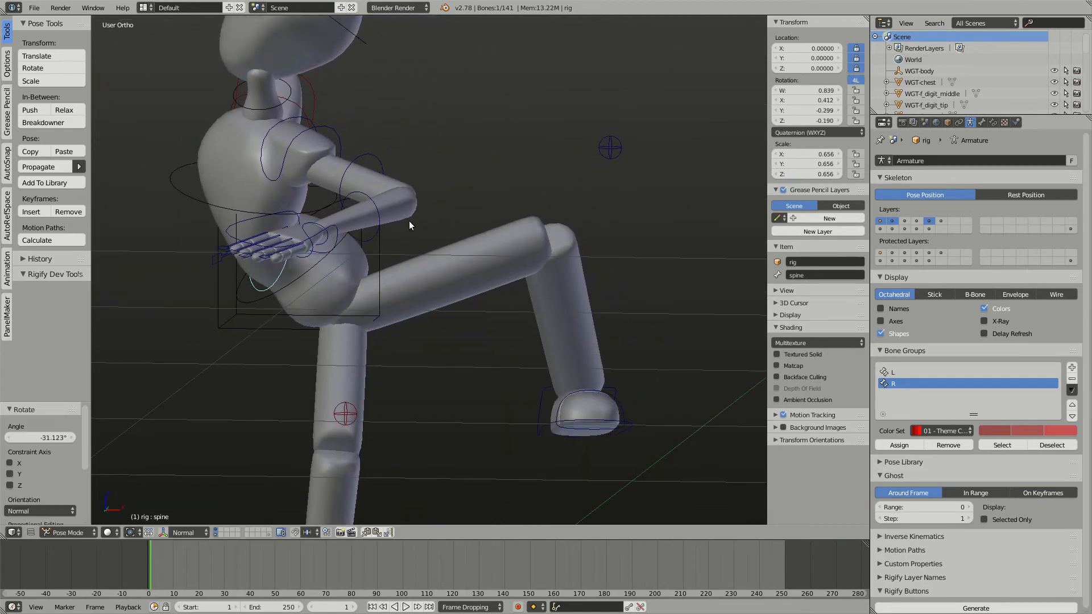
# Select the hips control around the waist and rotate it by about -11.3°
pyautogui.moveTo(408, 220); pyautogui.dragTo(457, 229, button='middle')
pyautogui.rightClick(444, 231)
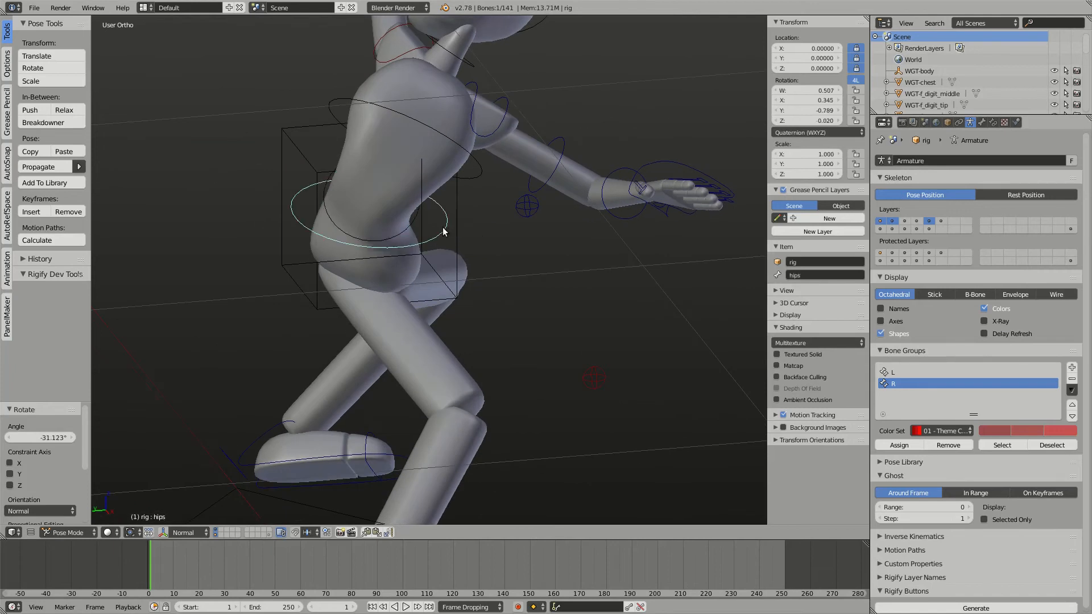
pyautogui.press('r')
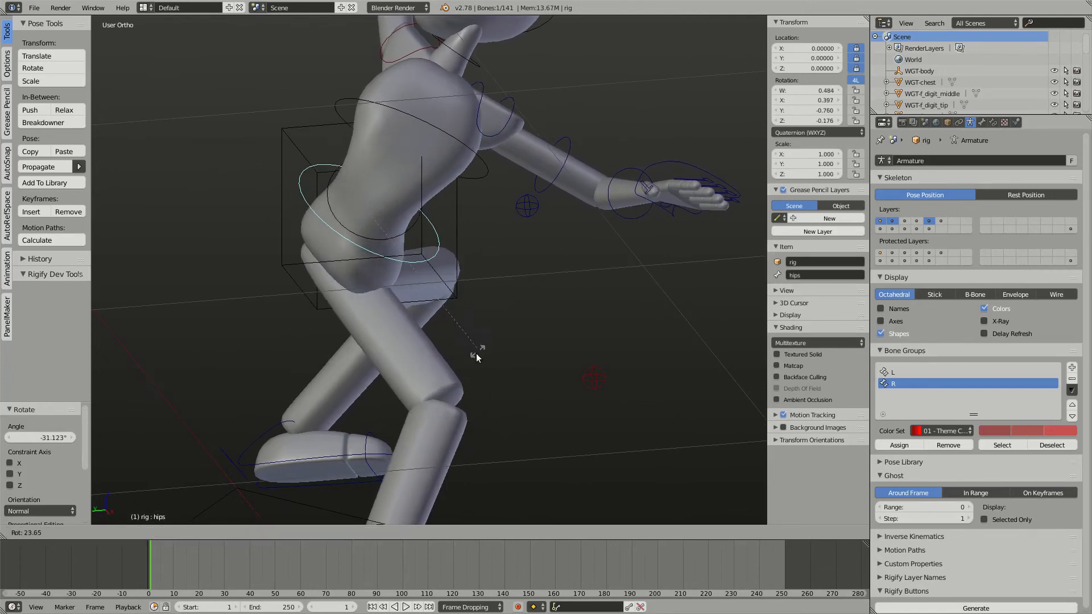
pyautogui.click(425, 229)
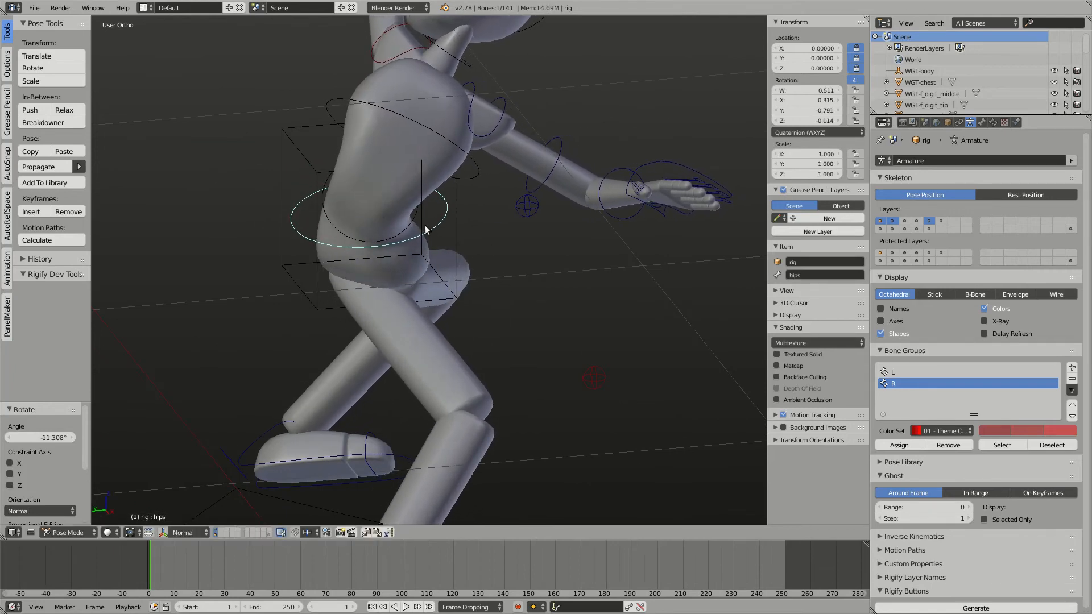
# Rotate the spine control by about -19.9° and bend the chest control forward
pyautogui.rightClick(412, 218)
pyautogui.press('r')
pyautogui.click(429, 193)
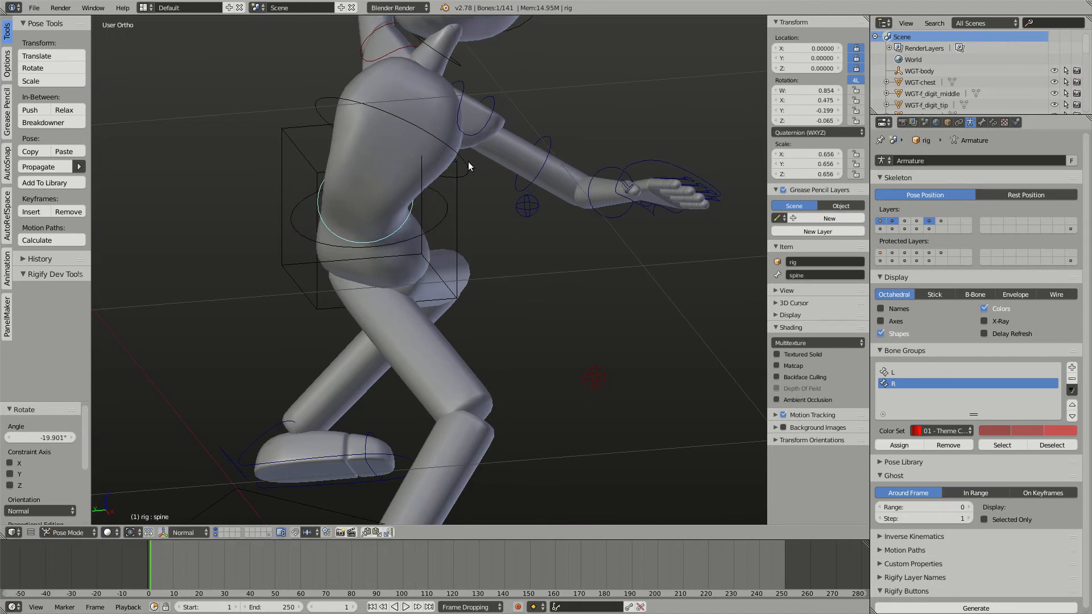
pyautogui.rightClick(469, 163)
pyautogui.press('r')
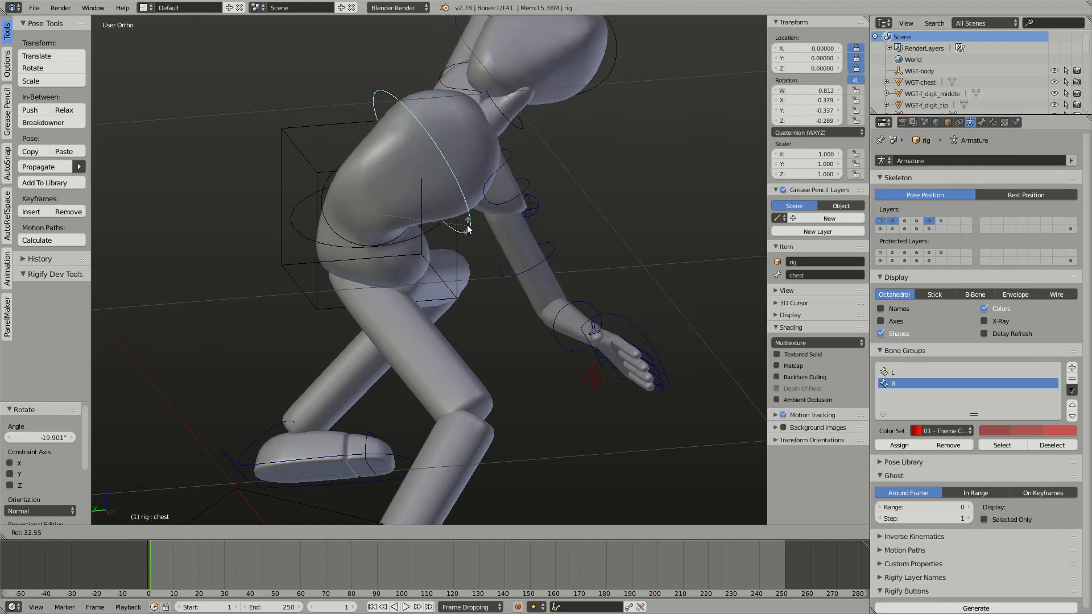
pyautogui.click(457, 213)
pyautogui.scroll(-4, 465, 229)
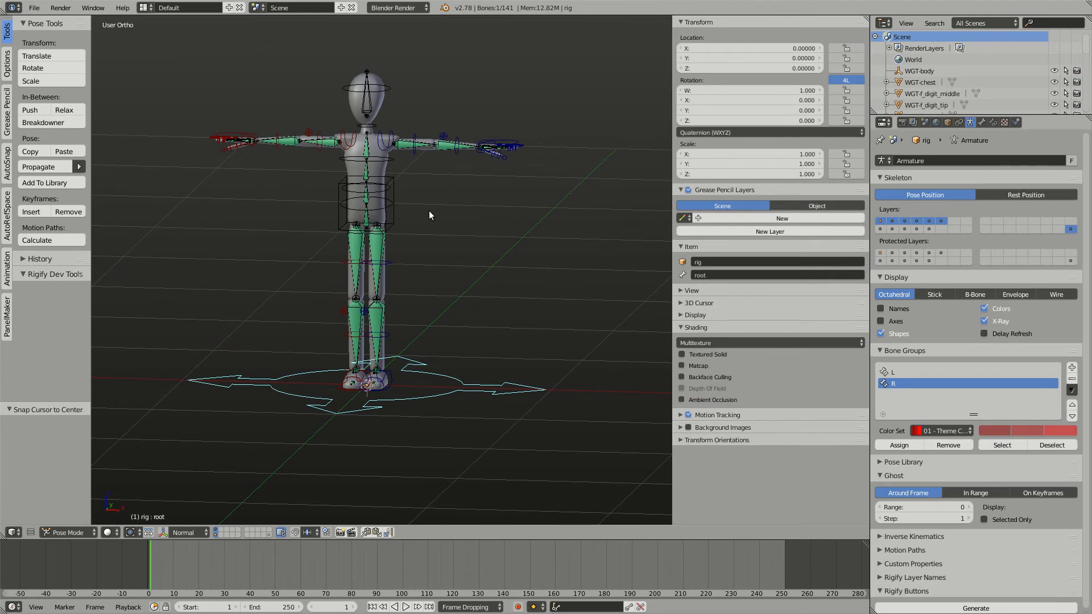
# Test-move the root control by about 0.161, 0.067, 0.240, and clear its location
pyautogui.keyDown('shift'); pyautogui.moveTo(430, 215); pyautogui.dragTo(492, 240, button='middle'); pyautogui.keyUp('shift')
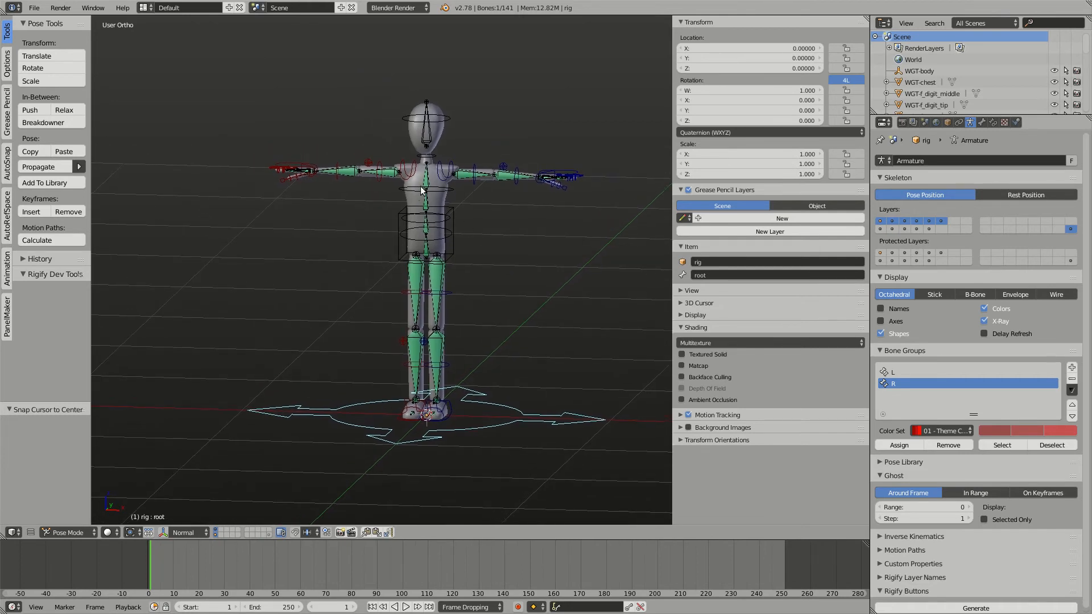
pyautogui.keyDown('shift'); pyautogui.moveTo(473, 288); pyautogui.dragTo(455, 279, button='middle'); pyautogui.keyUp('shift')
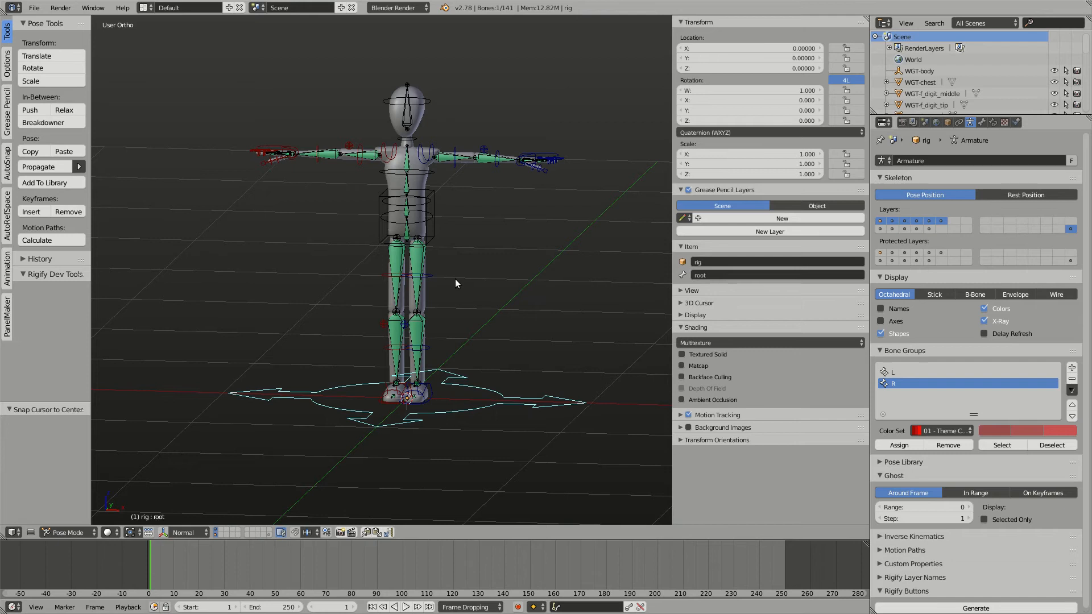
pyautogui.moveTo(494, 390); pyautogui.dragTo(464, 407, button='right')
pyautogui.rightClick(460, 410)
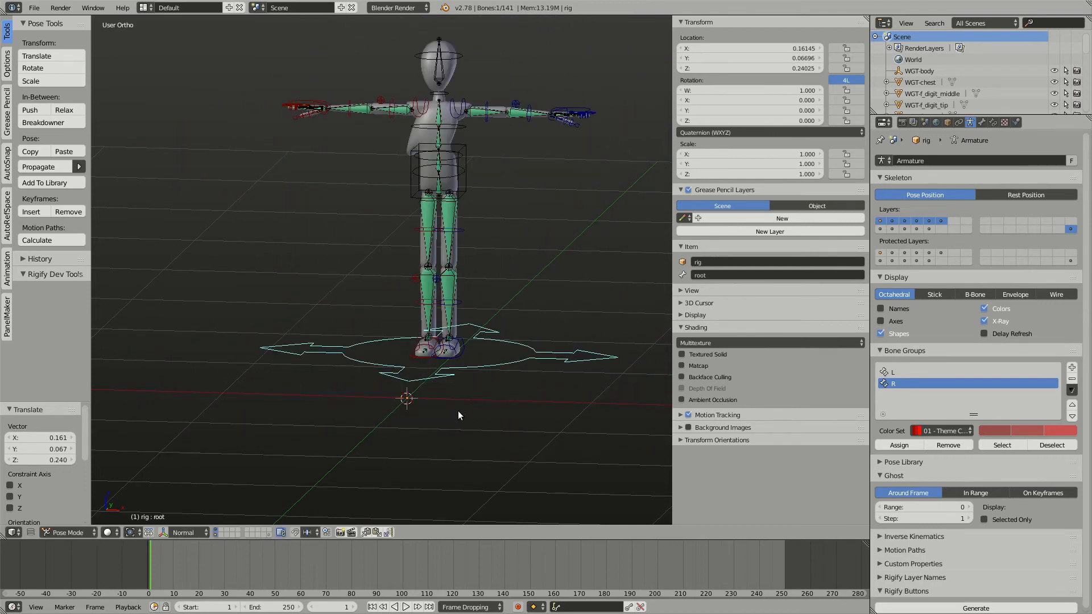
pyautogui.hotkey('alt', 'g')
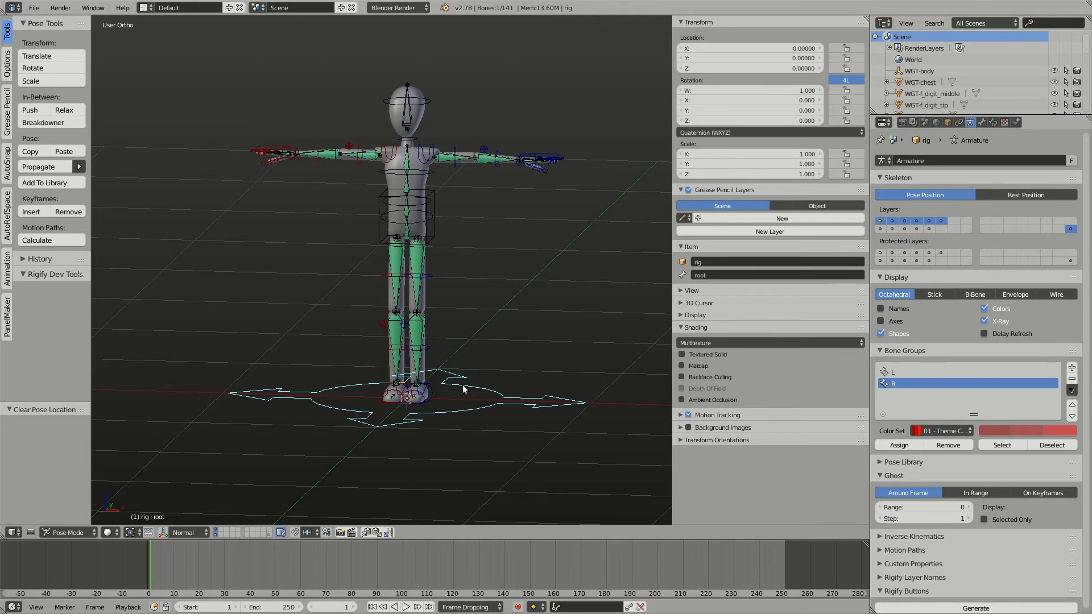
# Move the root control 200 units along global Z and frame it in the view
pyautogui.press('g')
pyautogui.write('z')
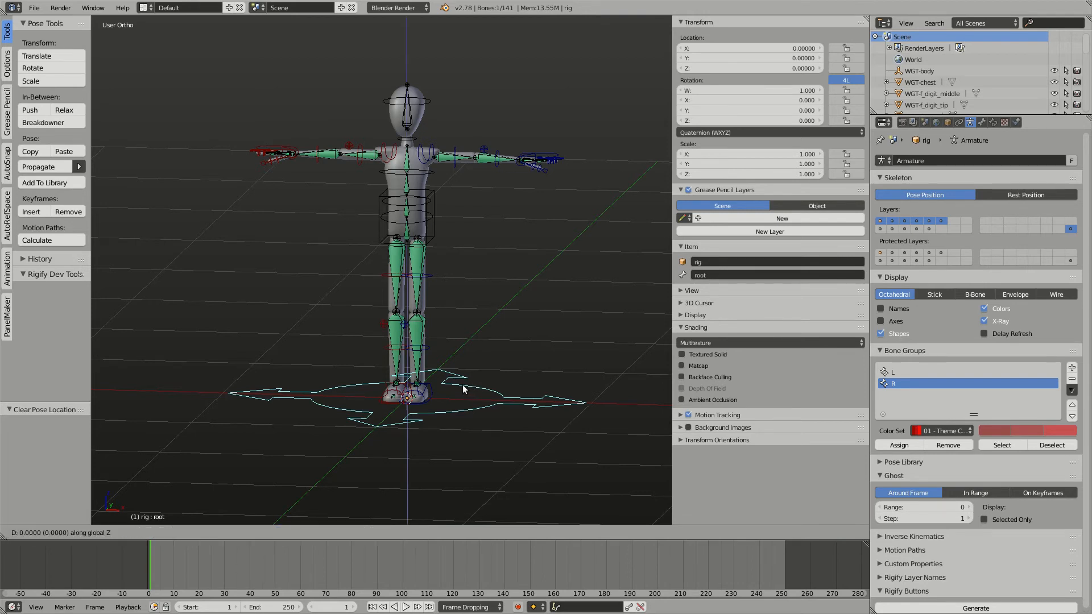
pyautogui.write('200')
pyautogui.press('Return')
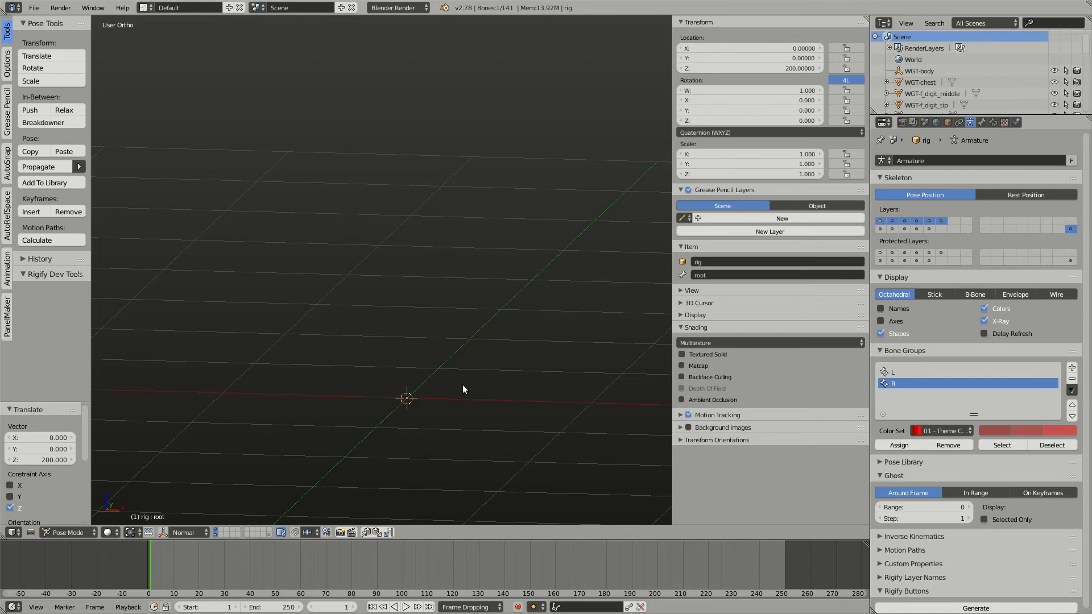
pyautogui.press('KP_Decimal')
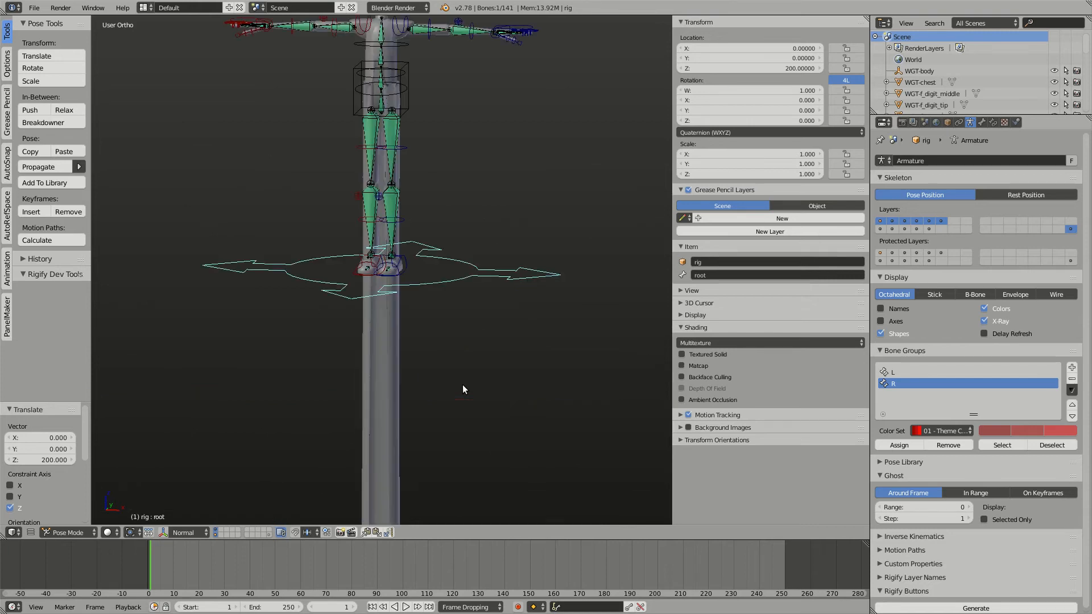
# Examine the character mesh around and below the raised root control from several distances and angles
pyautogui.scroll(-8, 462, 385)
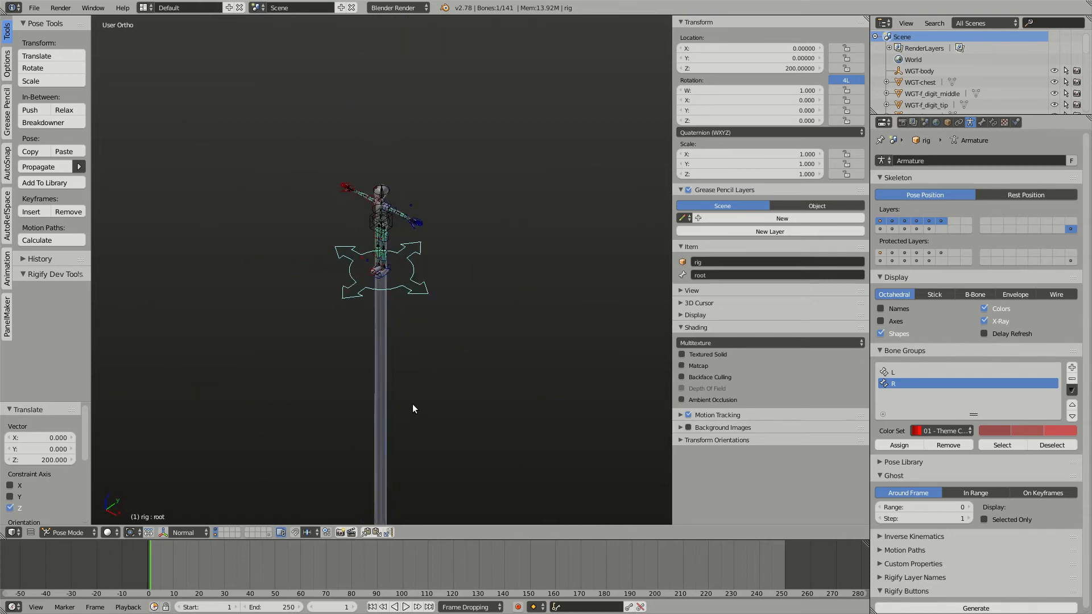
pyautogui.scroll(5, 412, 404)
pyautogui.scroll(-8, 482, 389)
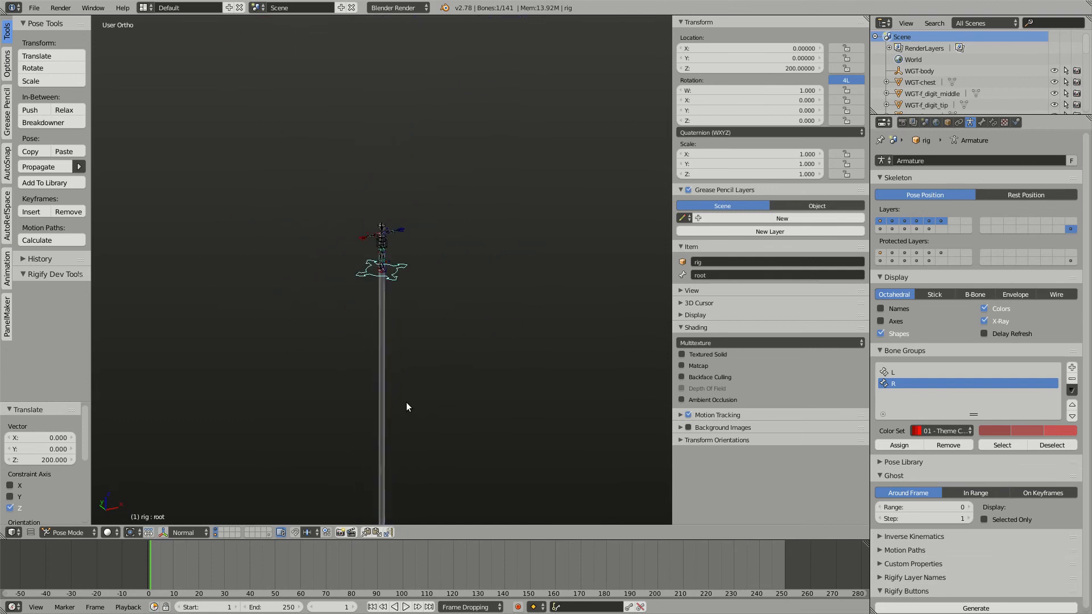
pyautogui.moveTo(406, 401); pyautogui.dragTo(397, 276, button='middle')
pyautogui.scroll(6, 435, 288)
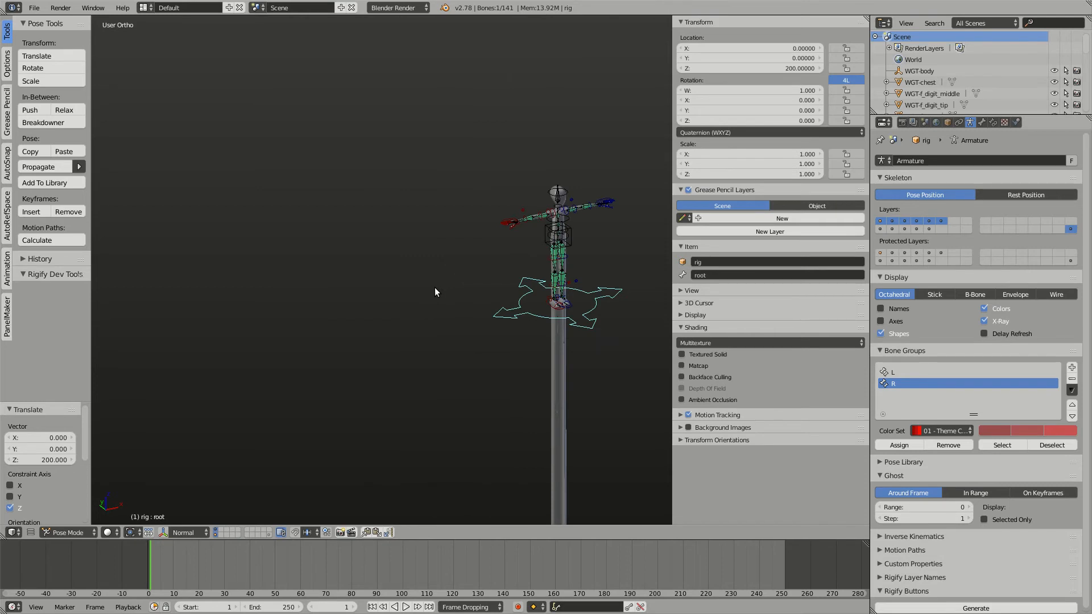
pyautogui.scroll(5, 435, 292)
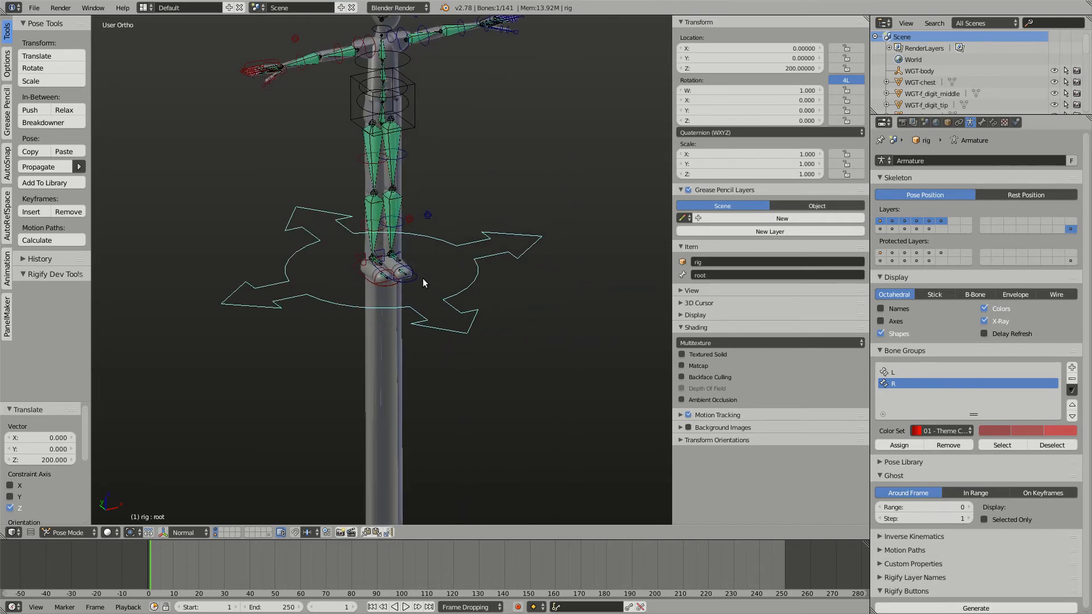
pyautogui.moveTo(422, 278); pyautogui.dragTo(414, 258, button='middle')
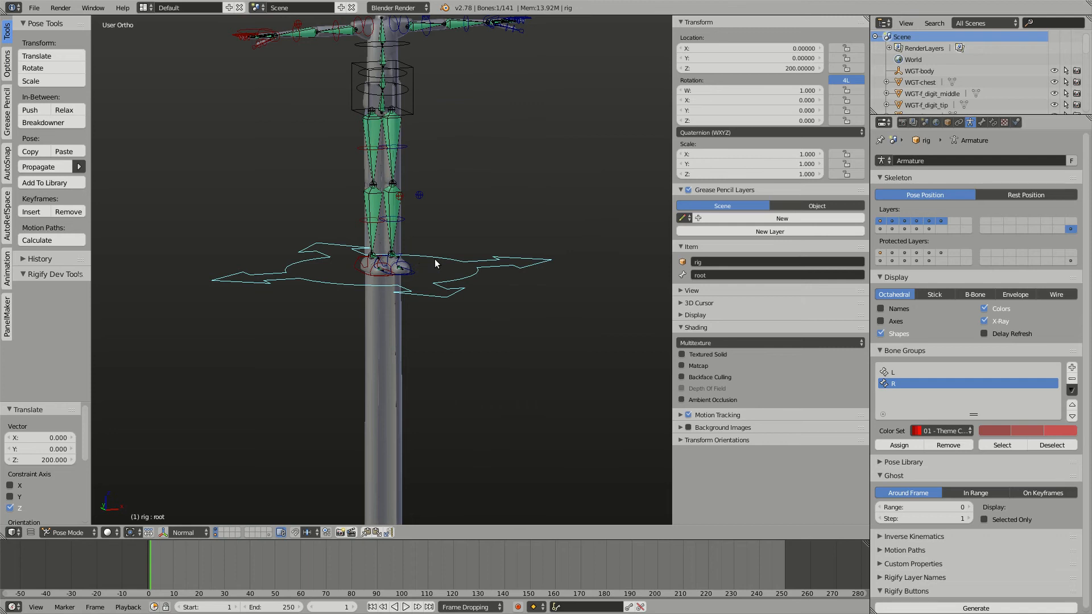
# Clear the root control's location and move it by about 0.577, -0.204, 0.093 to expose the stretched torso mesh
pyautogui.hotkey('alt', 'g')
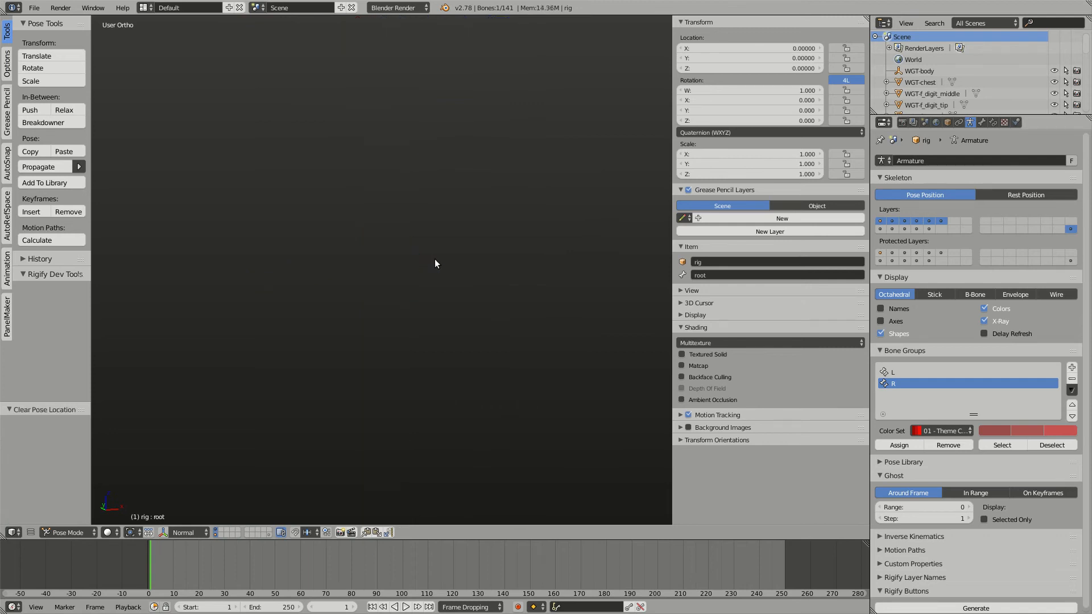
pyautogui.press('g')
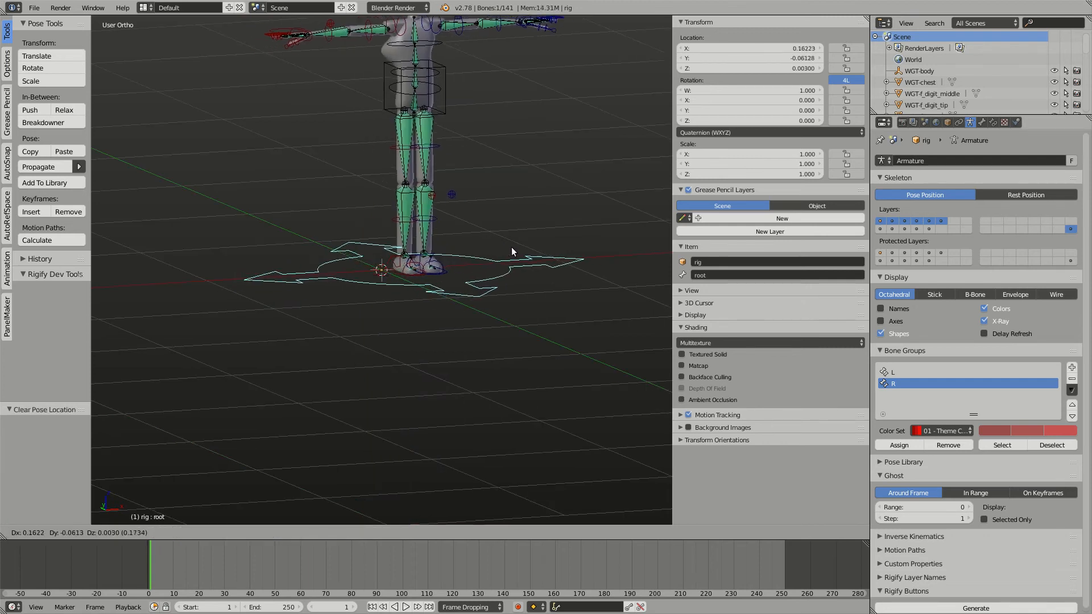
pyautogui.click(506, 162)
pyautogui.keyDown('shift'); pyautogui.moveTo(435, 107); pyautogui.dragTo(417, 170, button='middle'); pyautogui.keyUp('shift')
pyautogui.scroll(3, 397, 195)
pyautogui.scroll(2, 418, 170)
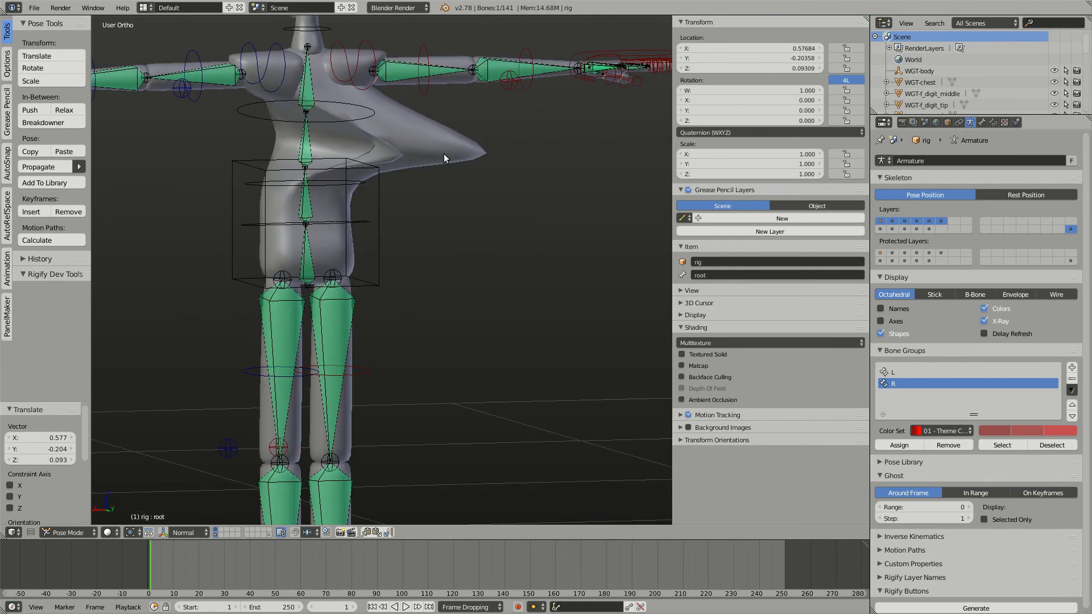
# Show the modifiers of the mr_biped mesh and enter Edit Mode around the stretched torso area
pyautogui.rightClick(444, 158)
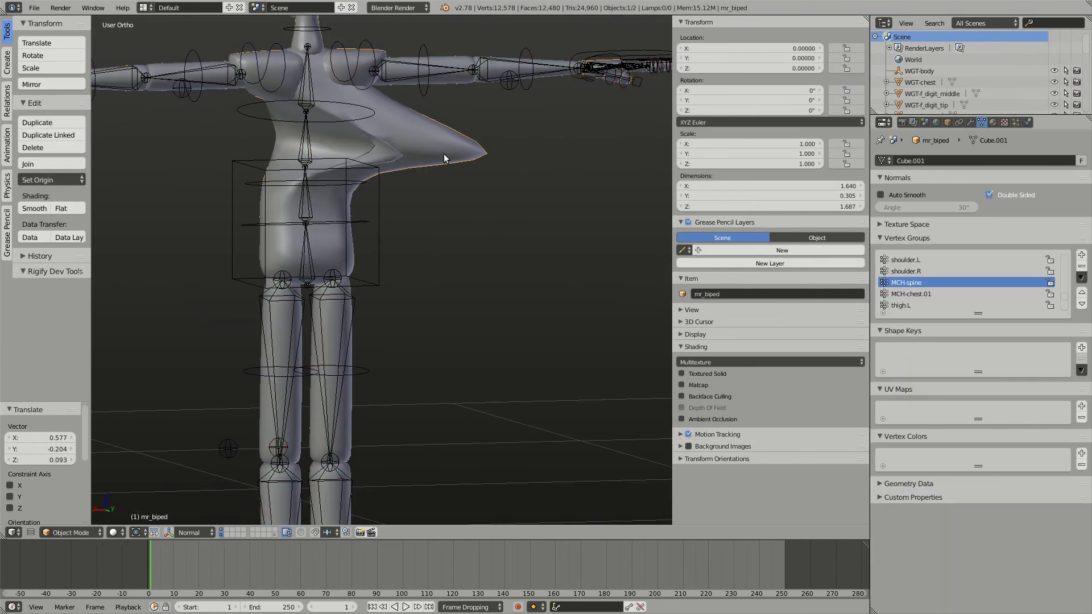
pyautogui.click(970, 123)
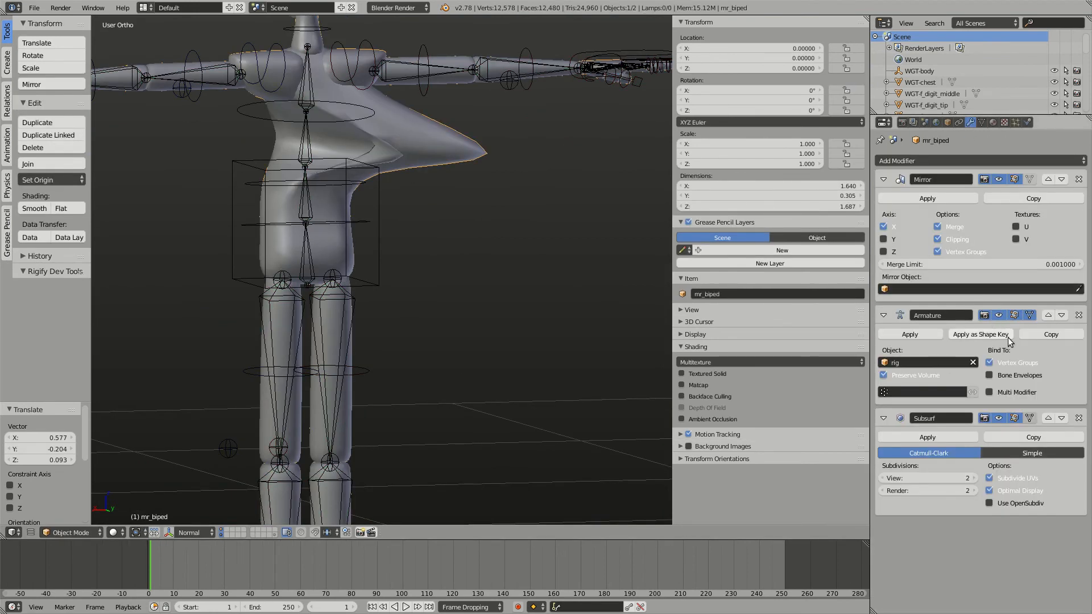
pyautogui.press('Tab')
pyautogui.moveTo(513, 260); pyautogui.dragTo(563, 238, button='middle')
pyautogui.scroll(2, 563, 238)
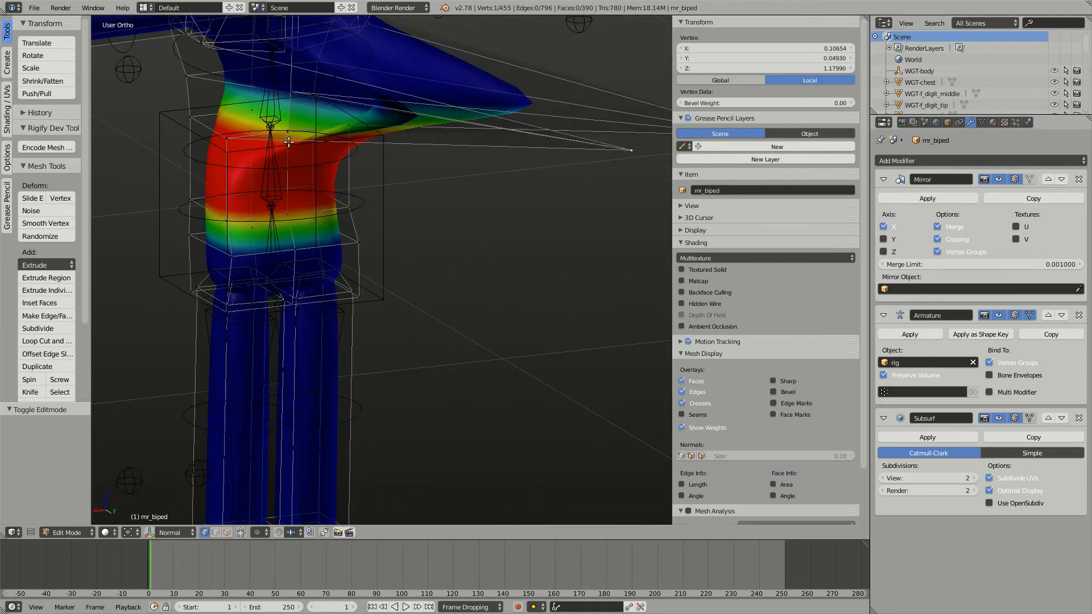
# Check the vertex group weights of individual torso vertices around the stretched area
pyautogui.rightClick(232, 136)
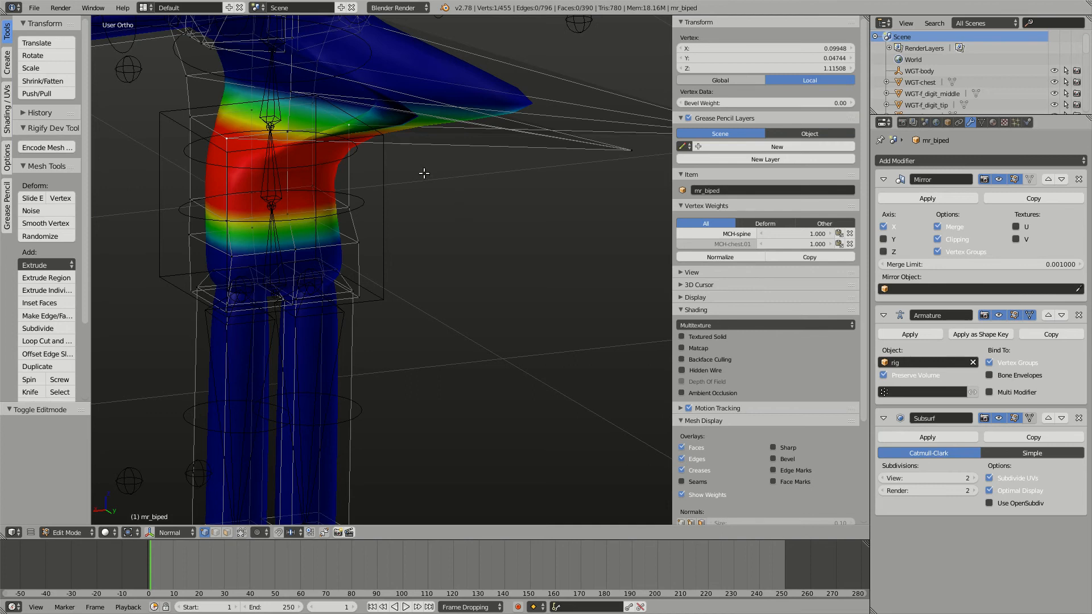
pyautogui.moveTo(396, 166); pyautogui.dragTo(376, 192, button='middle')
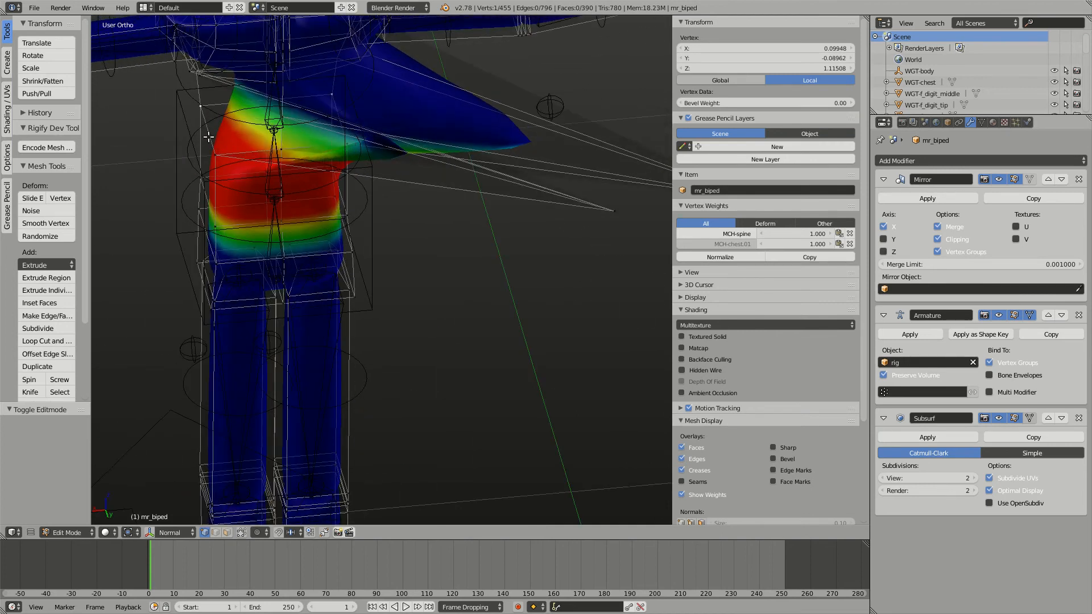
pyautogui.moveTo(221, 156); pyautogui.dragTo(317, 114, button='middle')
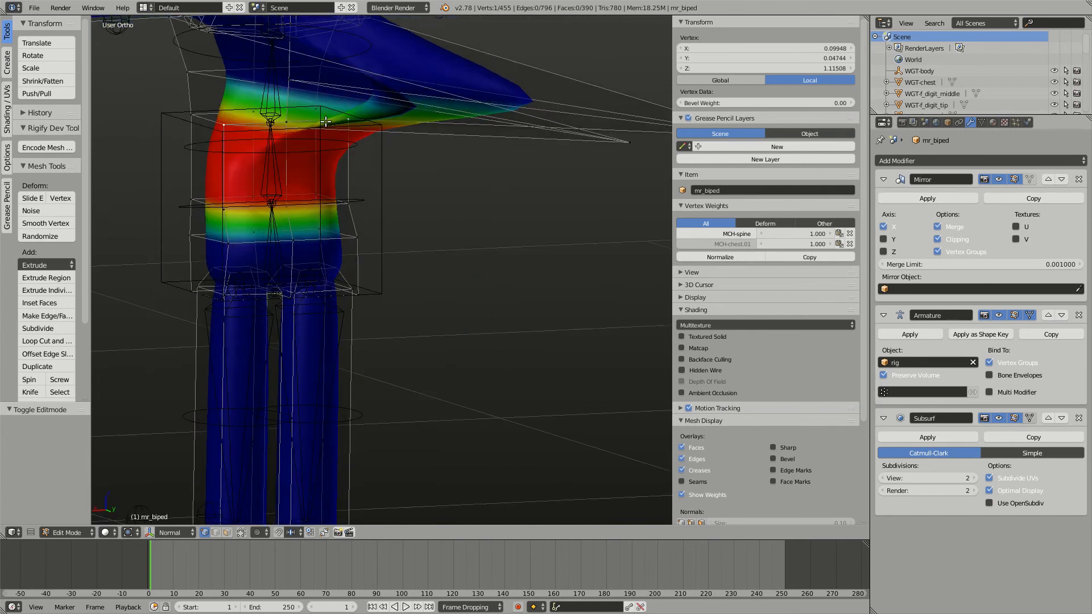
pyautogui.rightClick(295, 79)
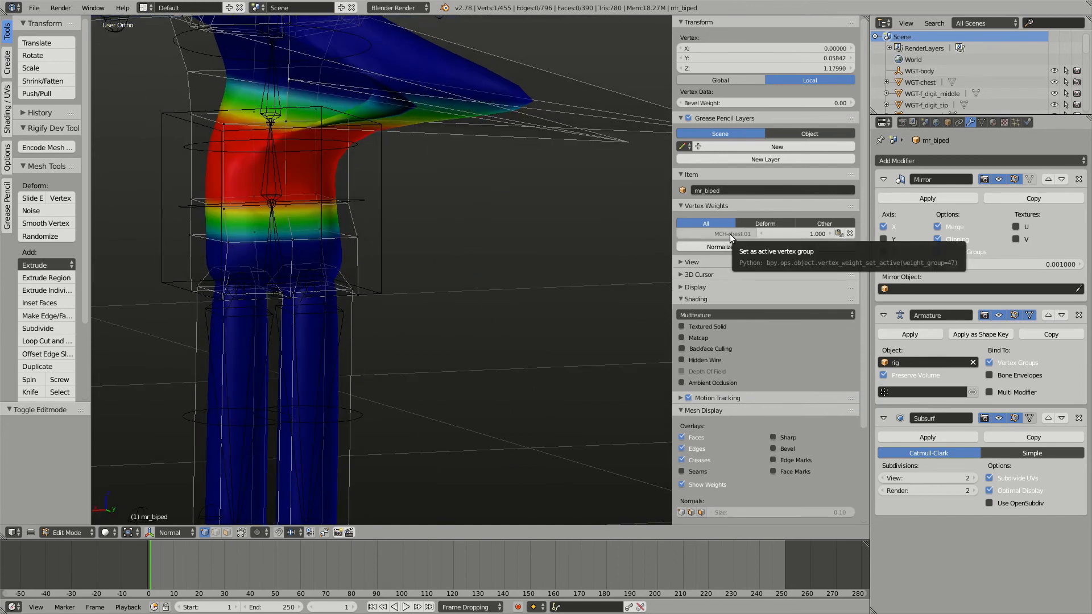
pyautogui.scroll(-1, 608, 200)
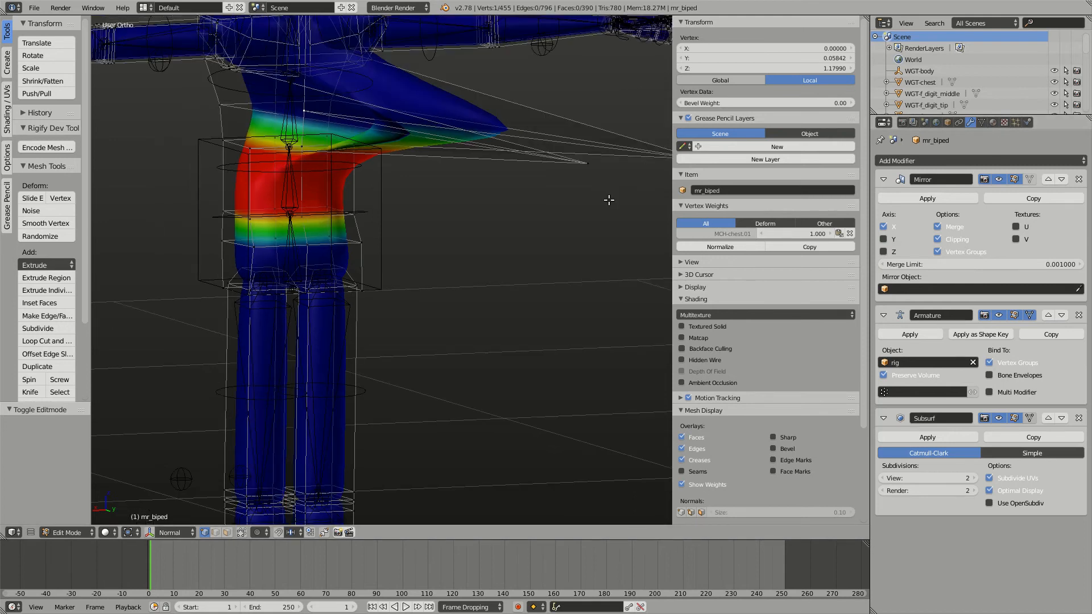
pyautogui.keyDown('shift'); pyautogui.moveTo(592, 193); pyautogui.dragTo(436, 202, button='middle'); pyautogui.keyUp('shift')
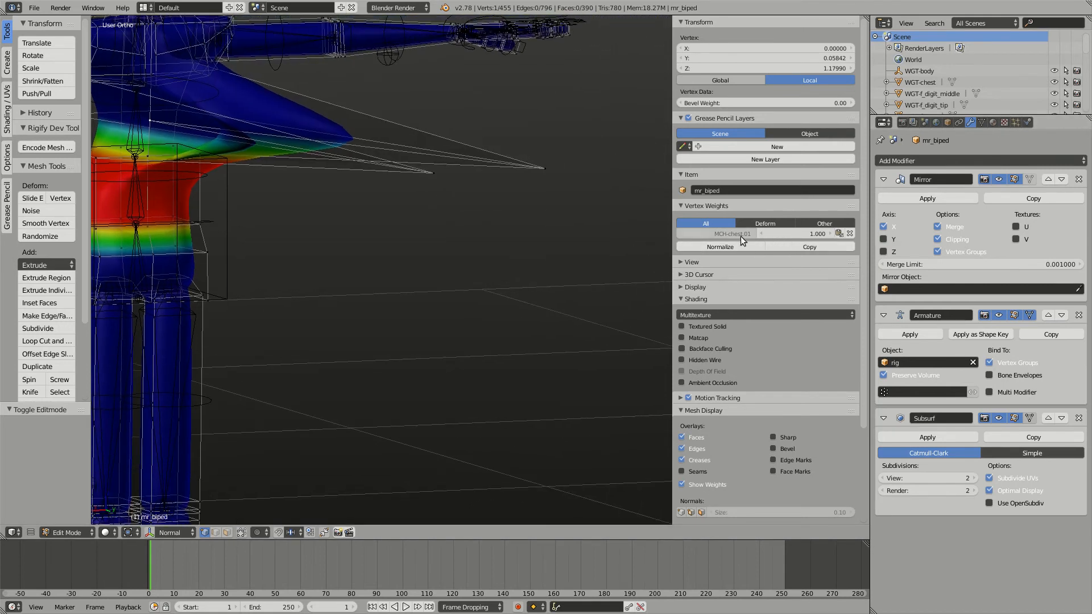
# Assign the stray torso vertex to the MCH-chest.01 vertex group with weight 1.000 and return to Object Mode
pyautogui.click(982, 122)
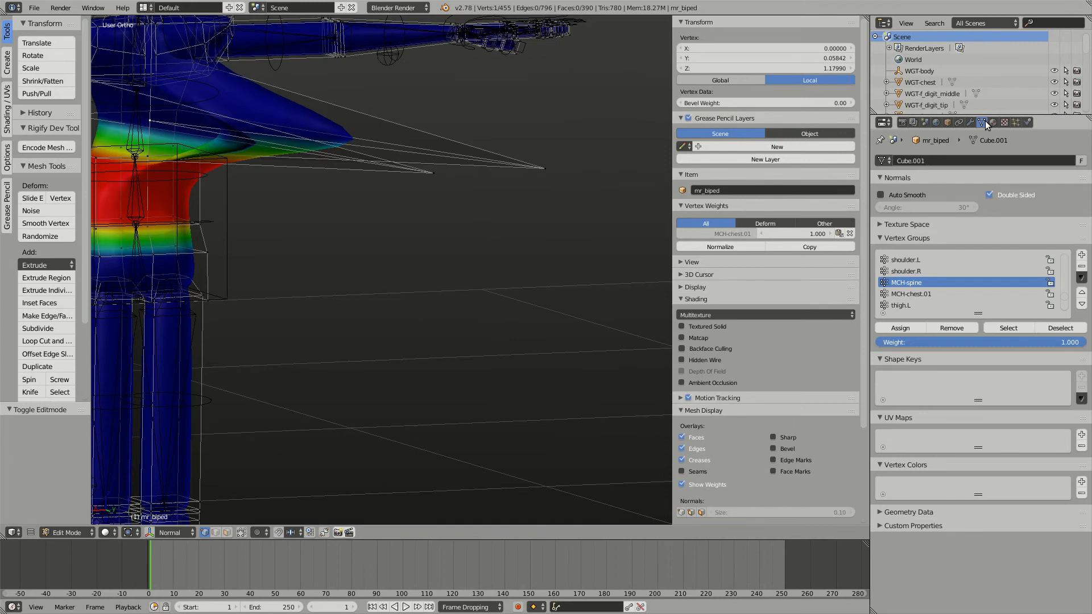
pyautogui.click(929, 292)
pyautogui.rightClick(554, 169)
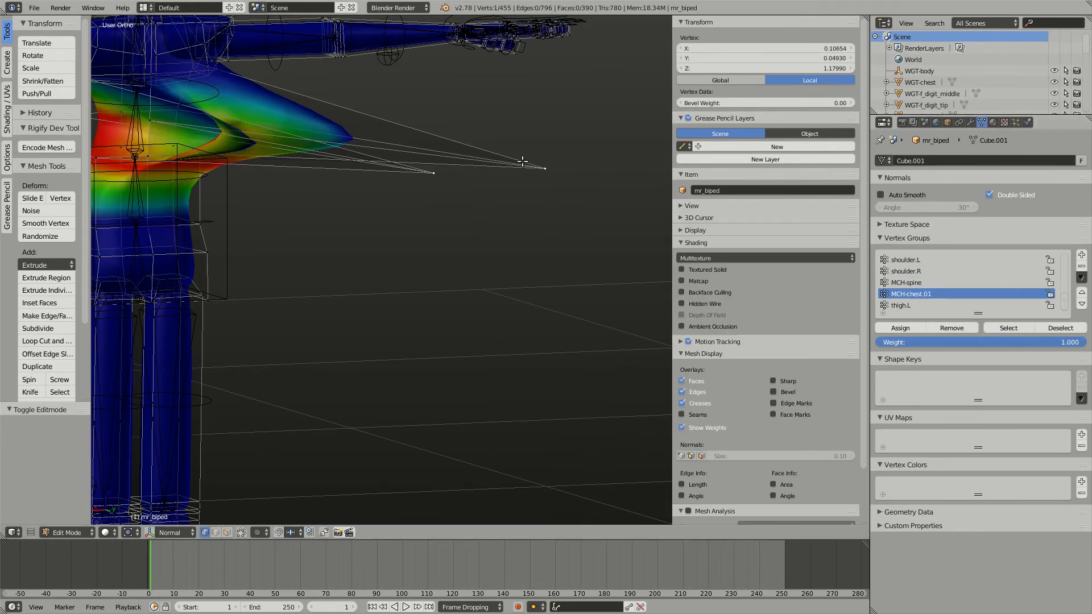
pyautogui.press('Tab')
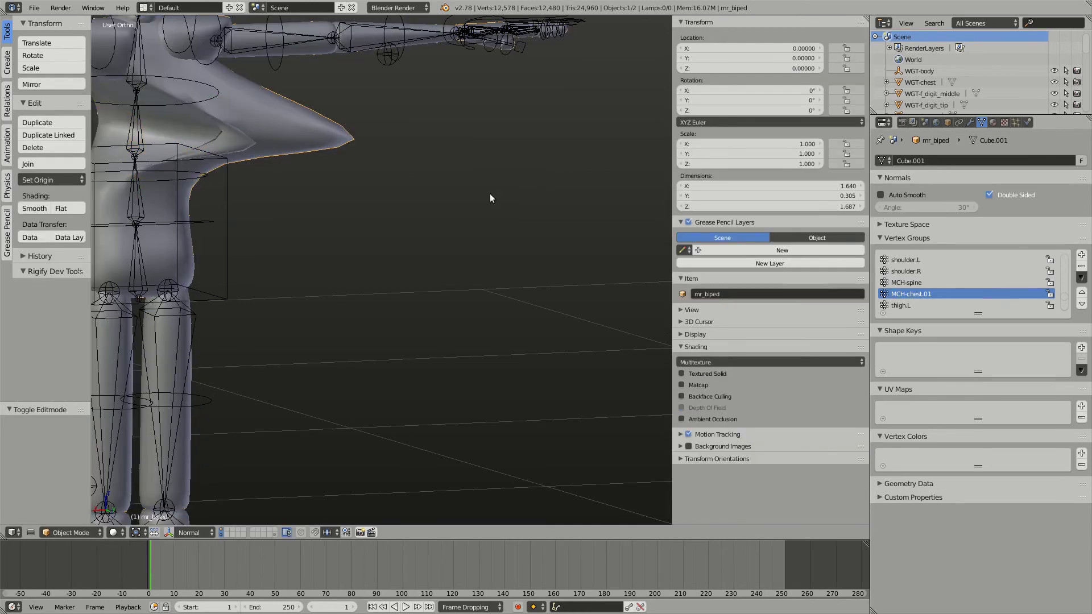
pyautogui.press('Tab')
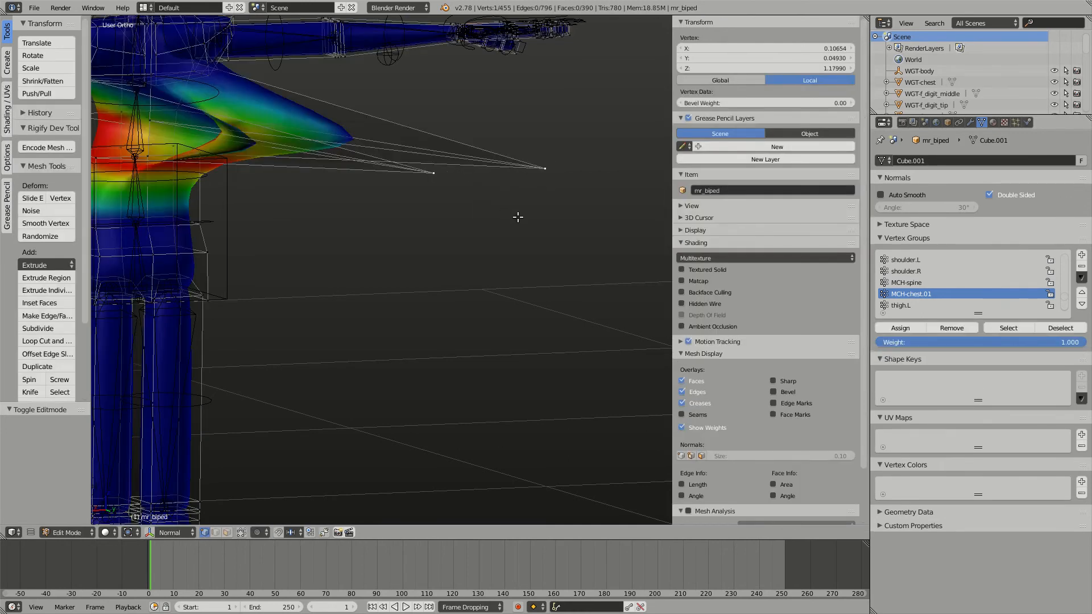
pyautogui.click(903, 328)
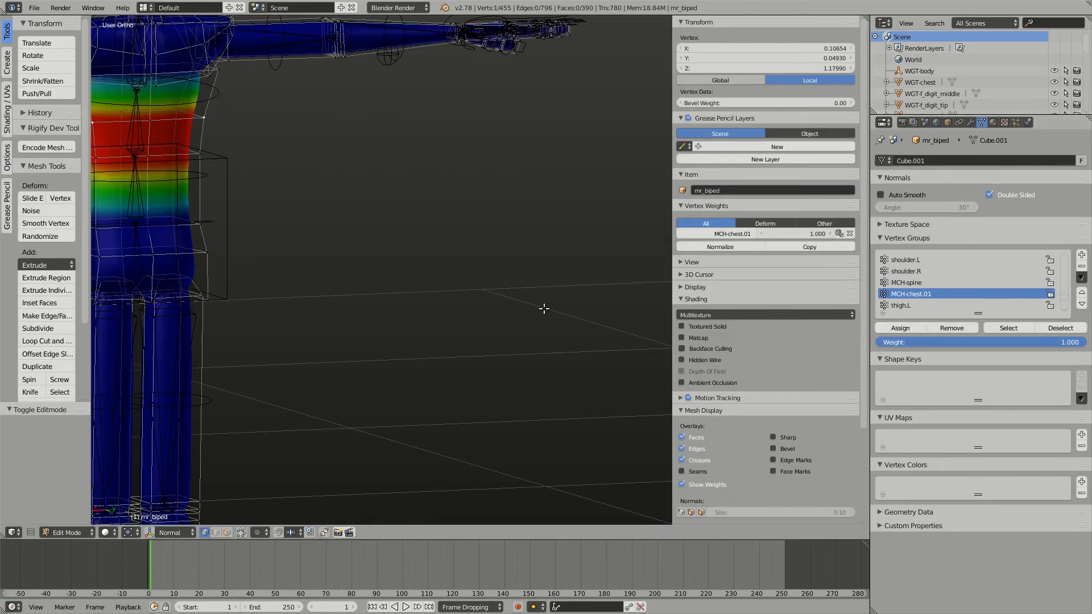
pyautogui.scroll(-5, 543, 308)
pyautogui.press('Tab')
# Put the rig in Pose Mode and test-rotate the chest and hips controls in front view, cancelling each rotation
pyautogui.moveTo(370, 276); pyautogui.dragTo(500, 279, button='middle')
pyautogui.press('KP_1')
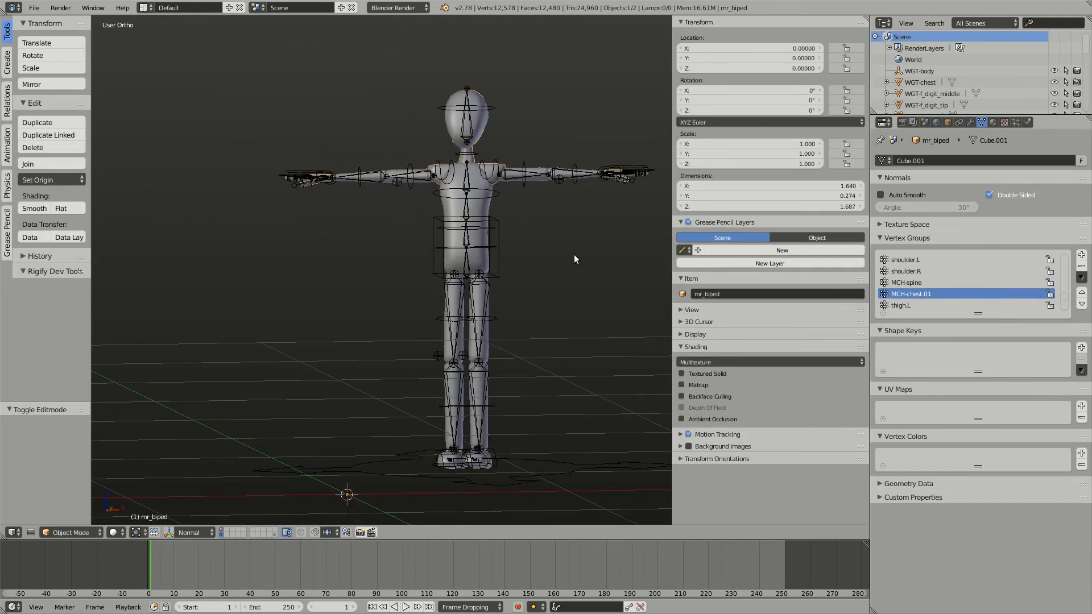
pyautogui.scroll(4, 560, 235)
pyautogui.keyDown('shift'); pyautogui.moveTo(560, 234); pyautogui.dragTo(373, 220, button='middle'); pyautogui.keyUp('shift')
pyautogui.rightClick(378, 187)
pyautogui.hotkey('ctrl', 'Tab')
pyautogui.press('r')
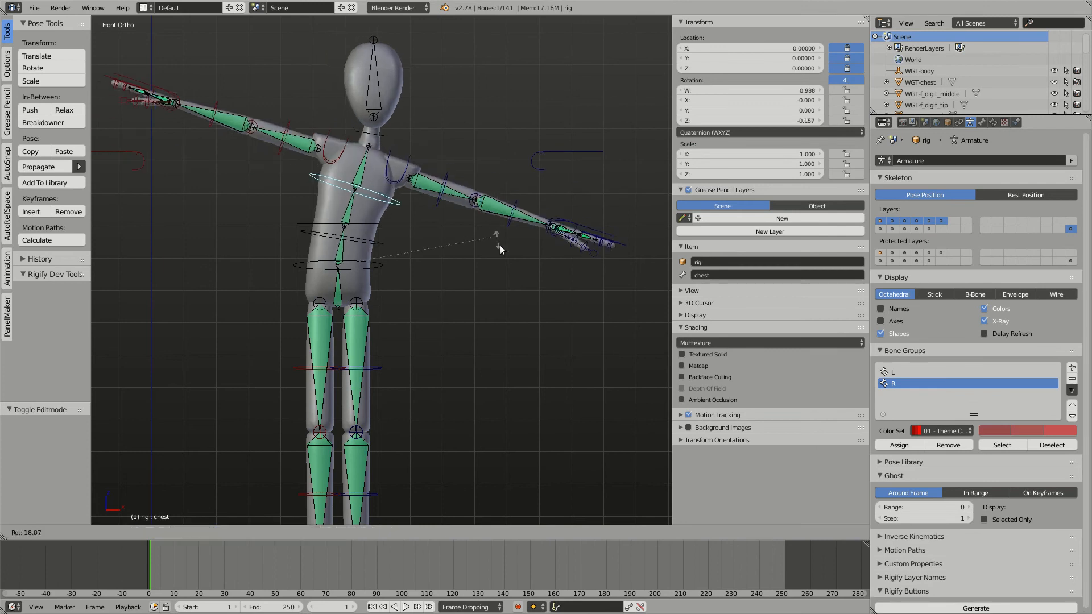
pyautogui.rightClick(403, 254)
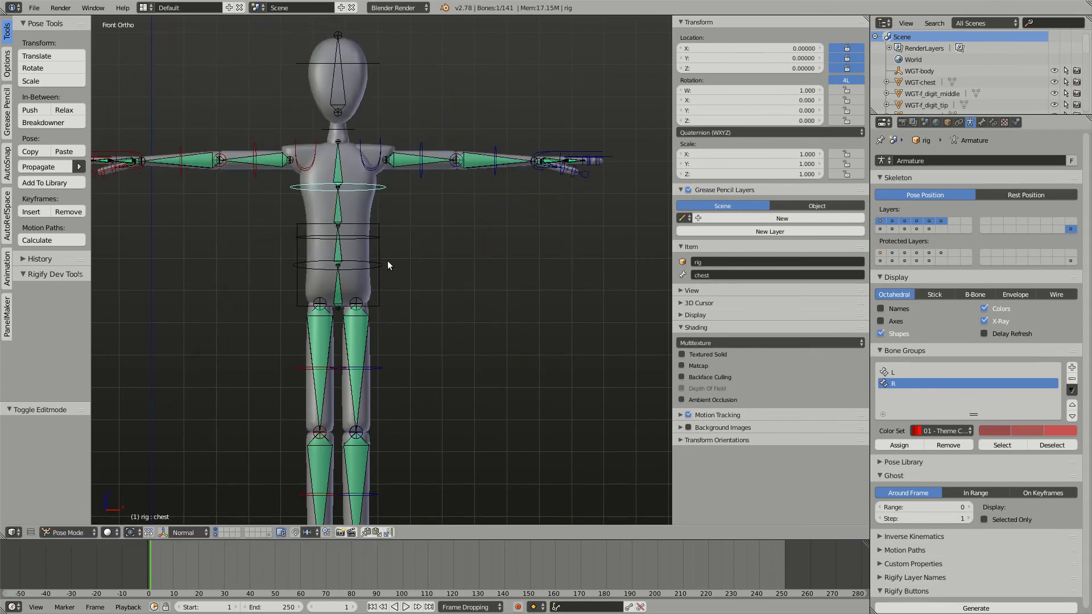
pyautogui.rightClick(387, 261)
pyautogui.press('r')
pyautogui.press('Escape')
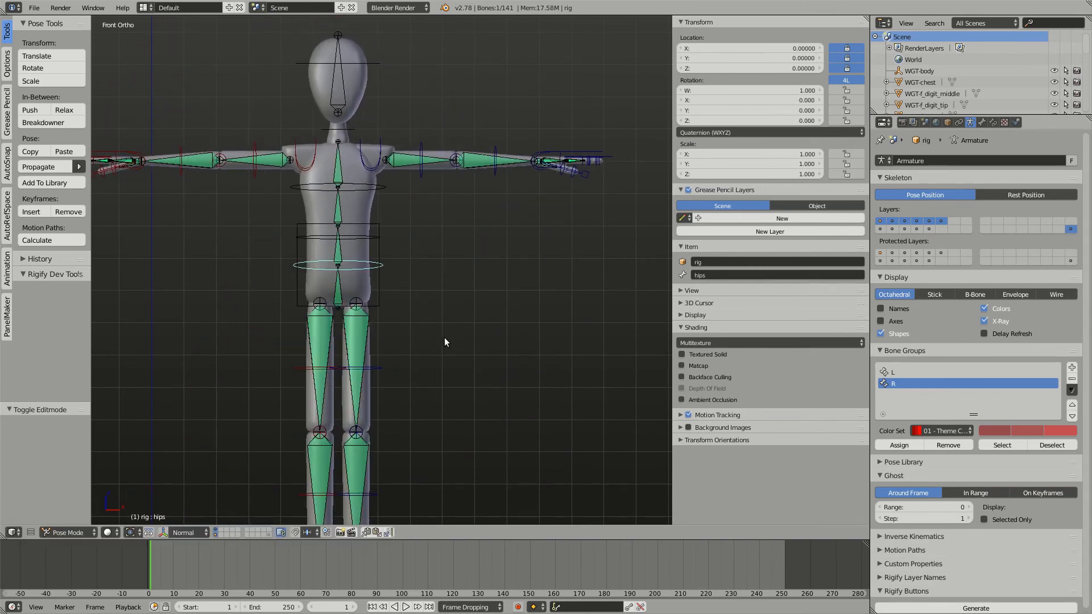
# Move the root control 200 units along global Z, frame it in the view and try rotating it
pyautogui.scroll(-5, 453, 346)
pyautogui.moveTo(432, 370); pyautogui.dragTo(424, 404, button='middle')
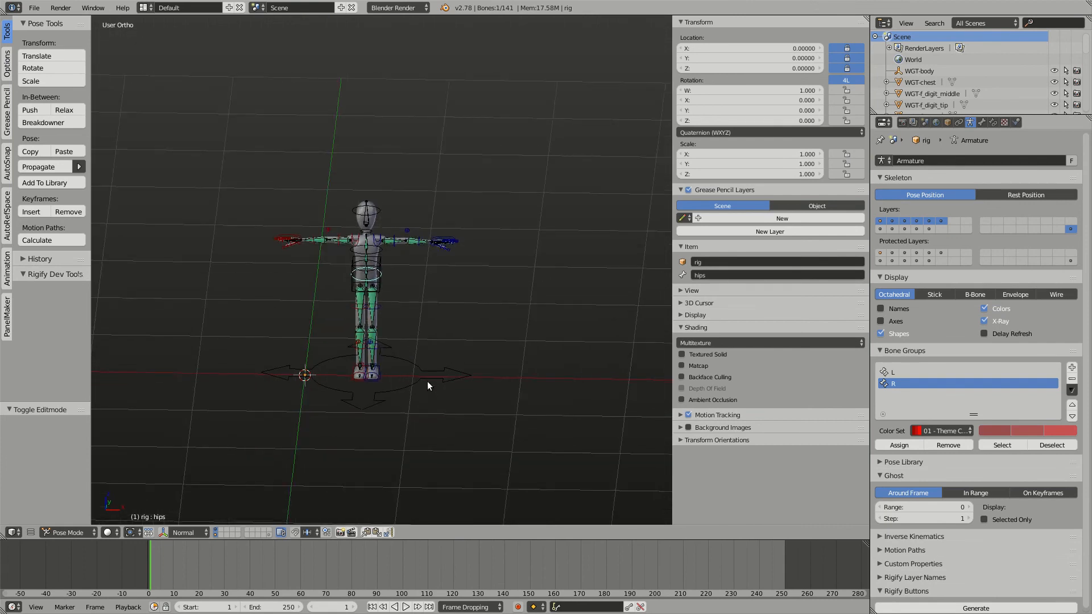
pyautogui.rightClick(428, 386)
pyautogui.write('gz20')
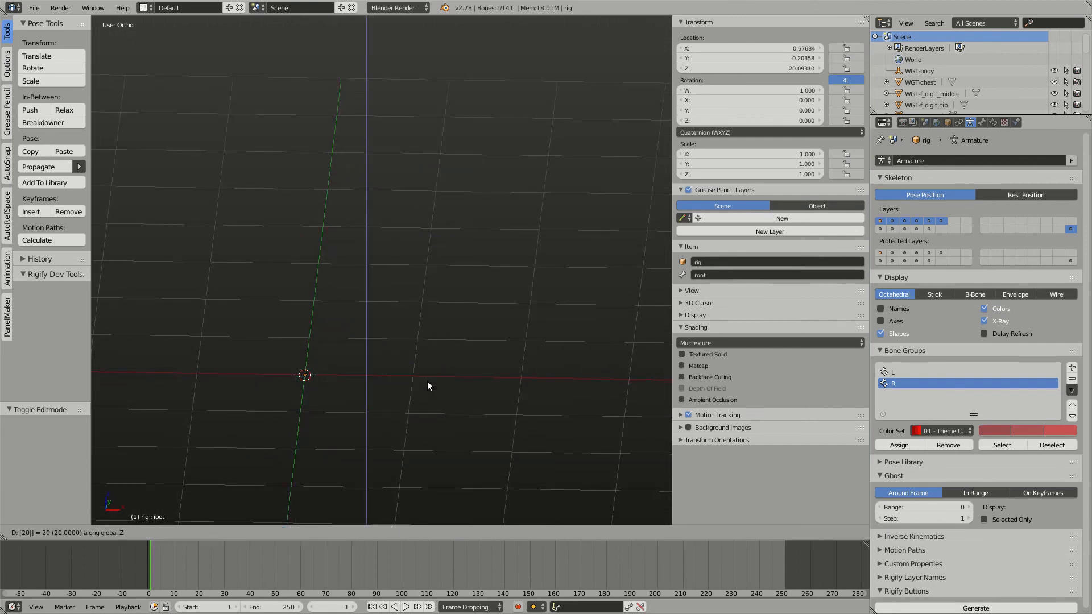
pyautogui.write('0')
pyautogui.press('Return')
pyautogui.press('KP_Decimal')
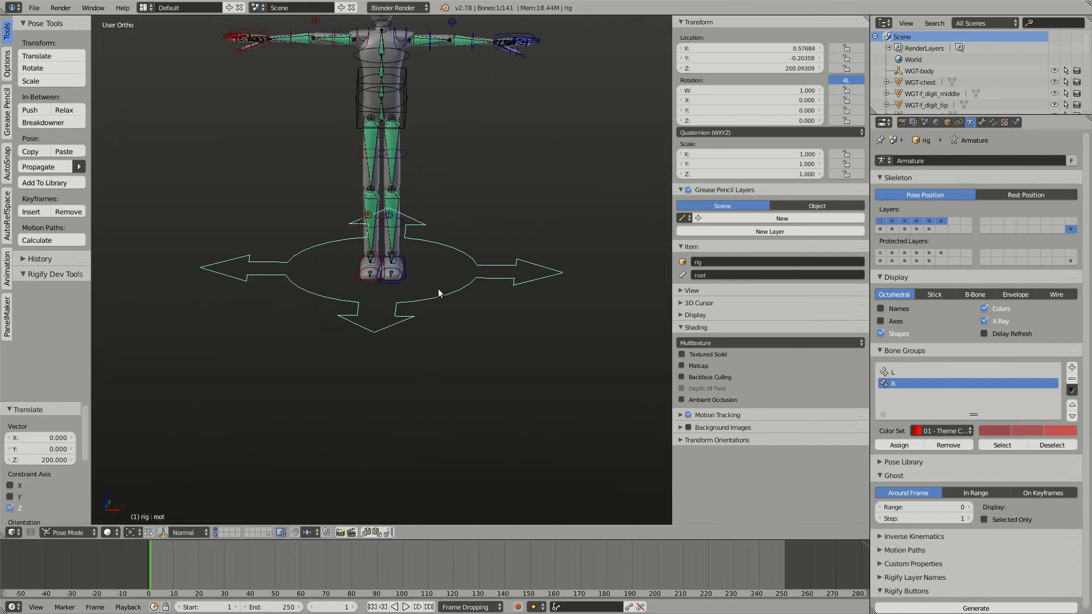
pyautogui.moveTo(438, 293); pyautogui.dragTo(393, 307, button='middle')
pyautogui.press('r')
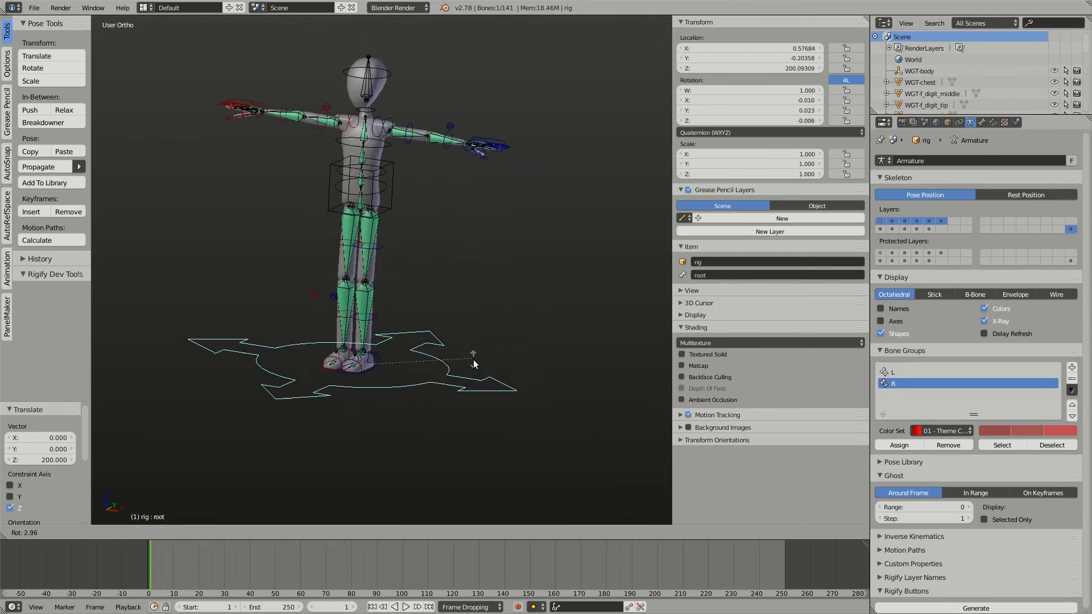
pyautogui.press('Escape')
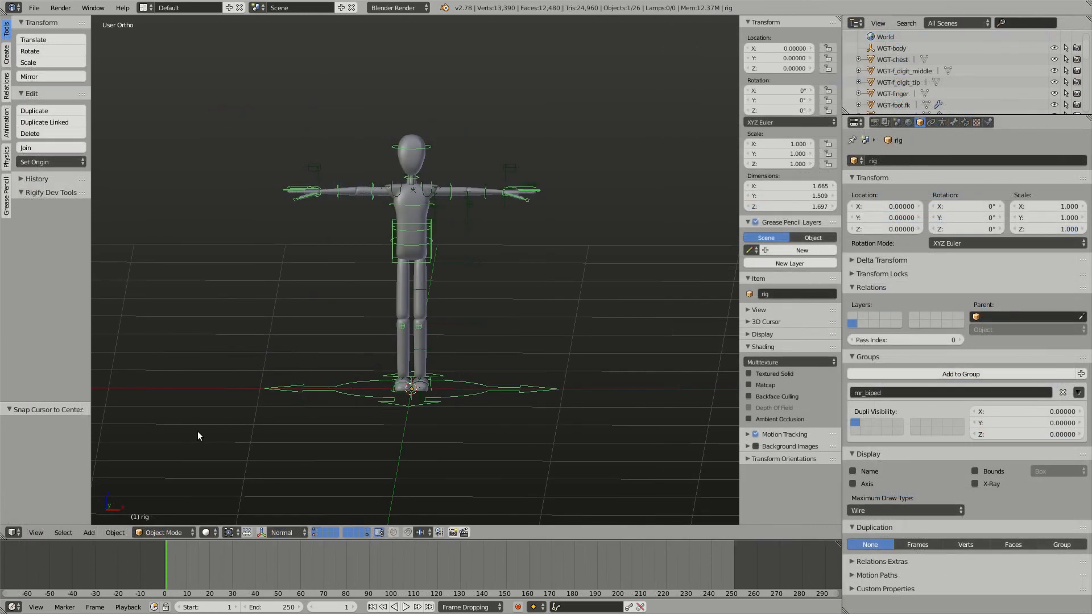
# Inspect the group membership of the root widget, the mr_biped mesh, the rig and the head widget one by one
pyautogui.rightClick(512, 390)
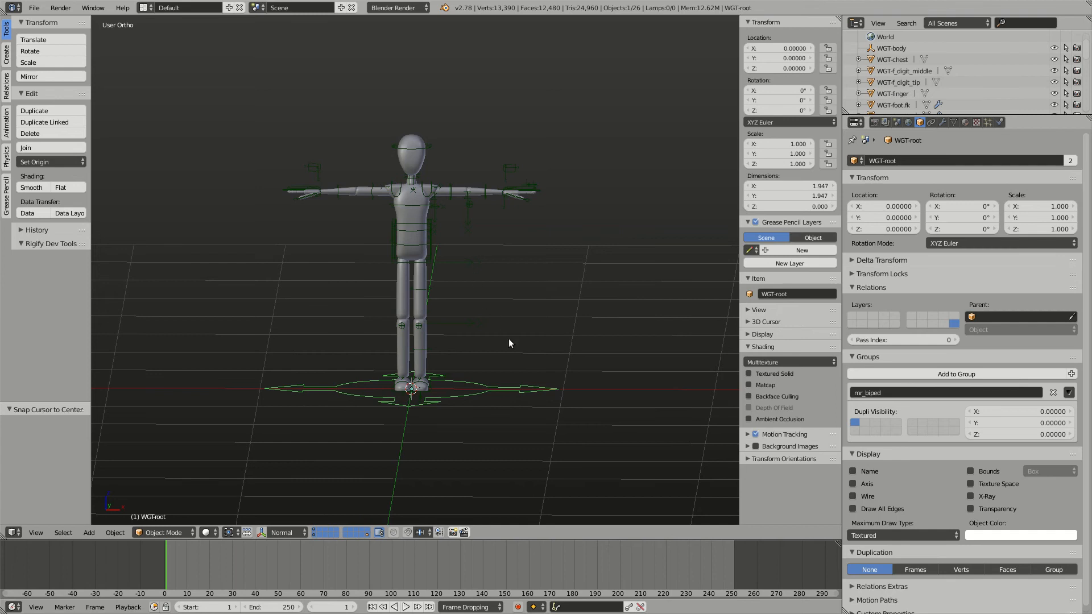
pyautogui.scroll(1, 481, 347)
pyautogui.keyDown('shift'); pyautogui.moveTo(481, 333); pyautogui.dragTo(526, 298, button='middle'); pyautogui.keyUp('shift')
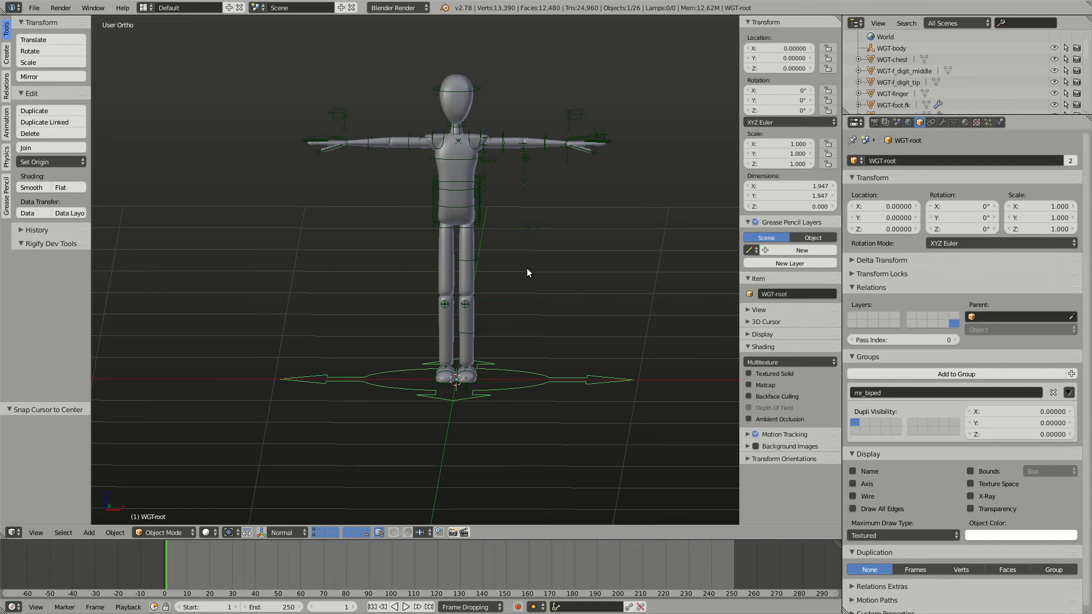
pyautogui.rightClick(457, 84)
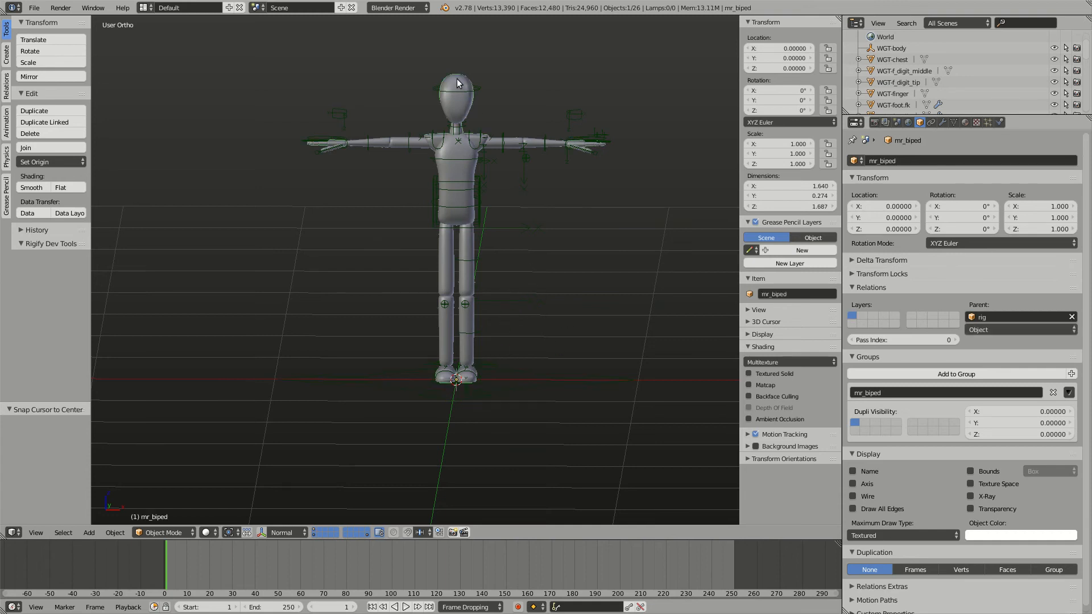
pyautogui.rightClick(479, 187)
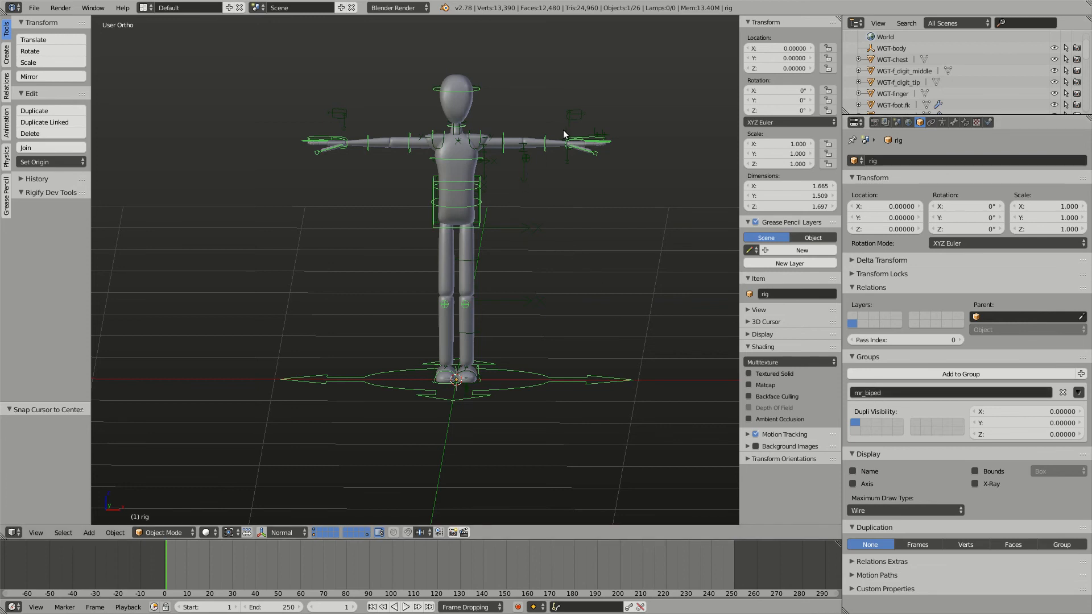
pyautogui.rightClick(478, 87)
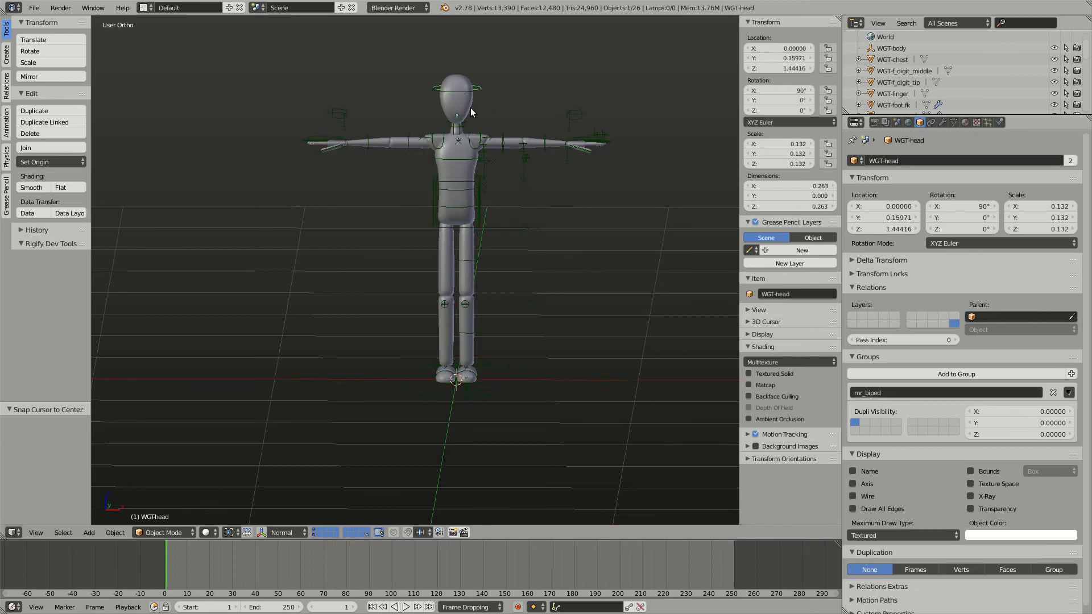
pyautogui.rightClick(526, 373)
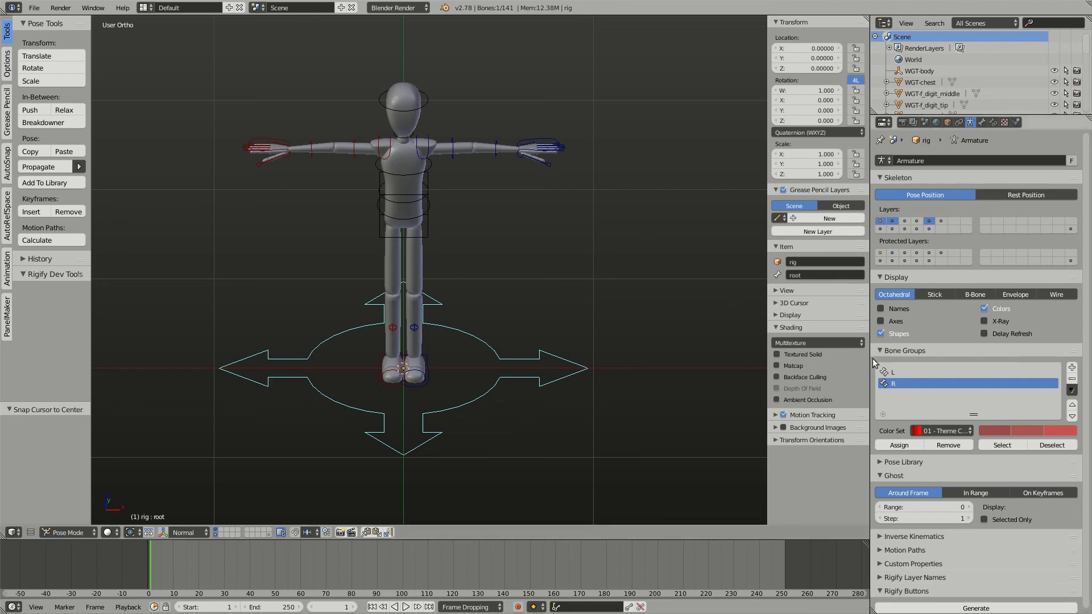
# Select the forearm FK controls on both arms and the right upper-arm FK control in turn to compare them
pyautogui.moveTo(584, 295); pyautogui.dragTo(513, 308, button='middle')
pyautogui.scroll(2, 528, 199)
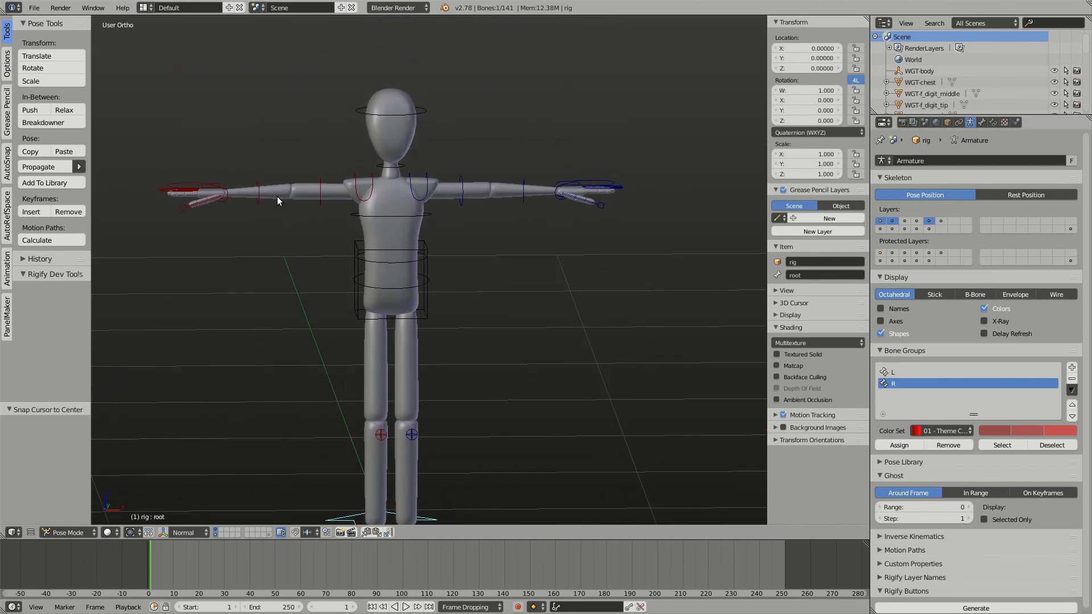
pyautogui.rightClick(257, 189)
pyautogui.rightClick(522, 182)
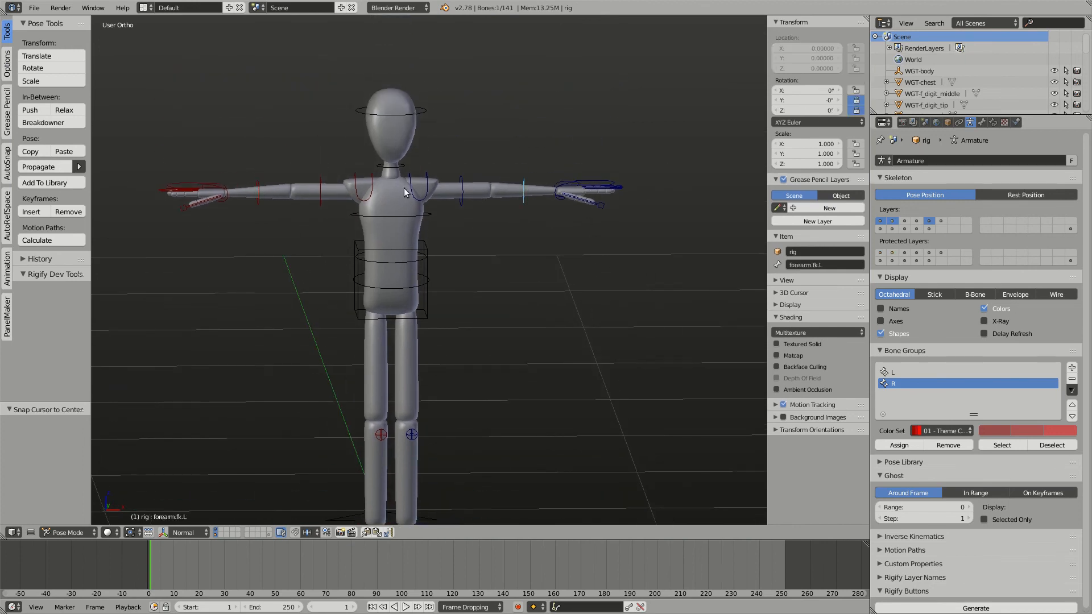
pyautogui.rightClick(316, 188)
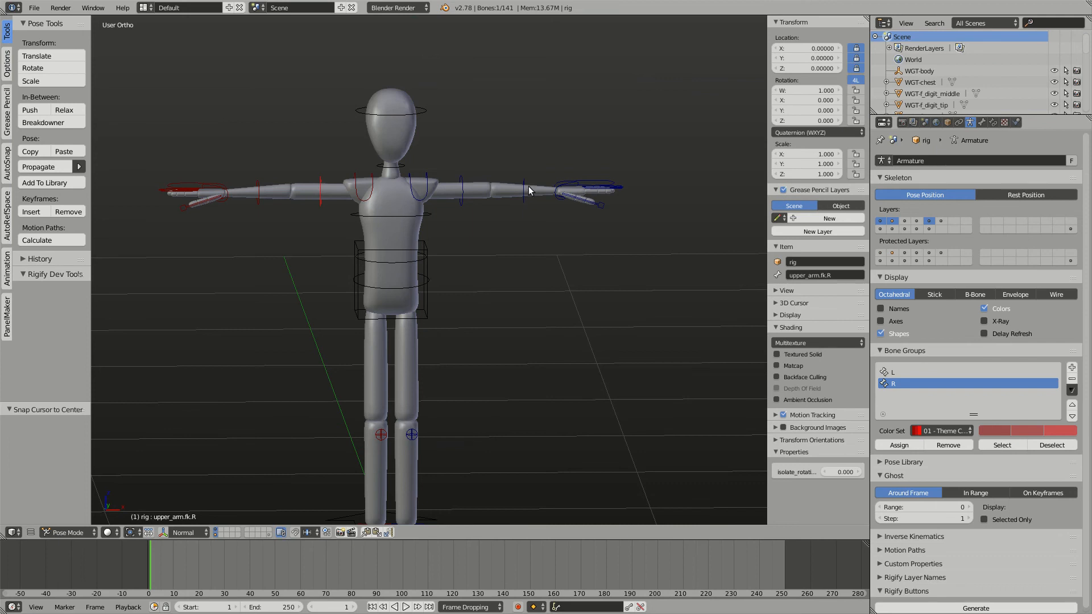
pyautogui.rightClick(523, 181)
pyautogui.rightClick(319, 184)
pyautogui.scroll(-2, 569, 272)
pyautogui.moveTo(499, 304); pyautogui.dragTo(449, 256, button='middle')
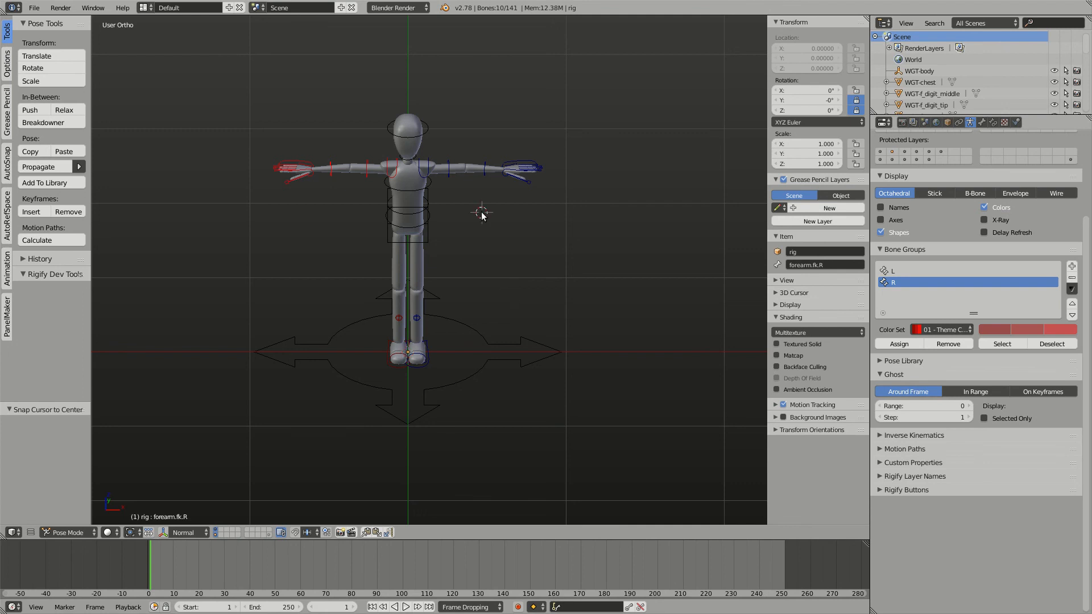
# Search the add-ons in the user preferences for "selection" and enable Animation: Bone Selection Sets
pyautogui.hotkey('ctrl', 'alt', 'u')
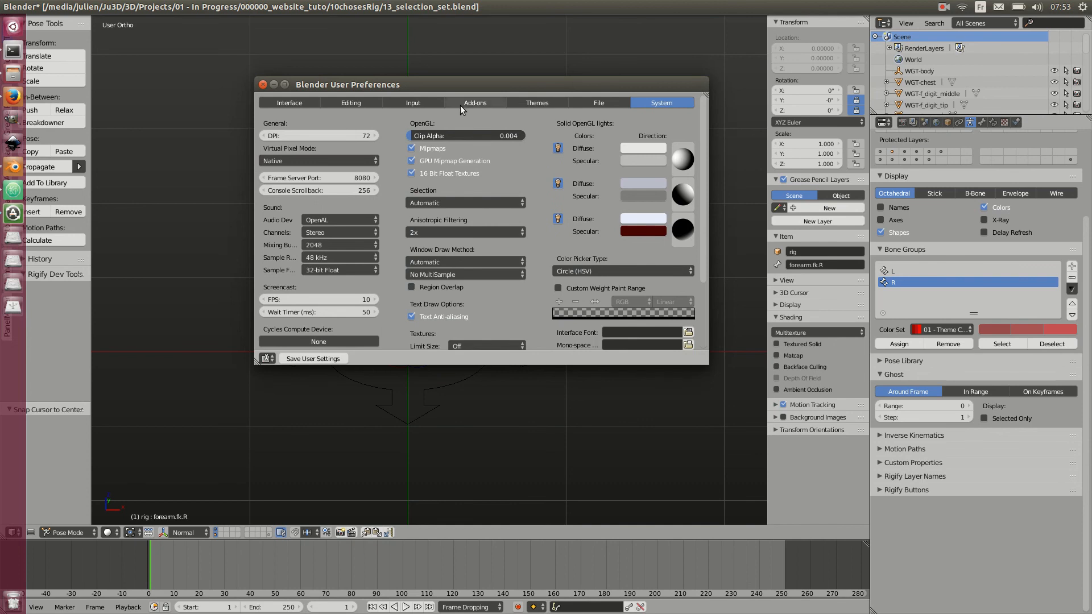
pyautogui.click(461, 105)
pyautogui.click(289, 122)
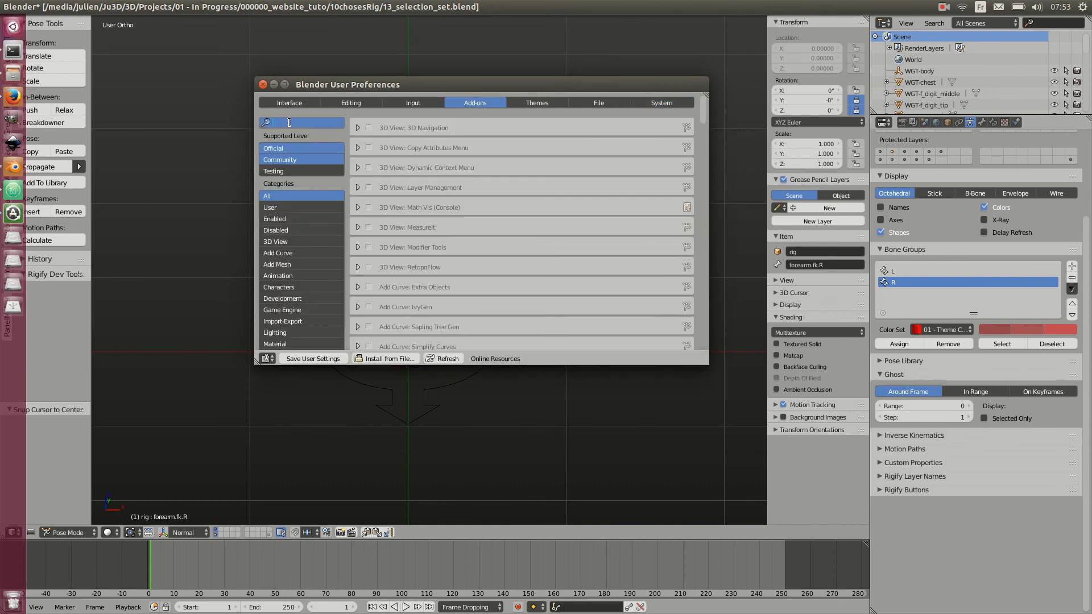
pyautogui.write('selection')
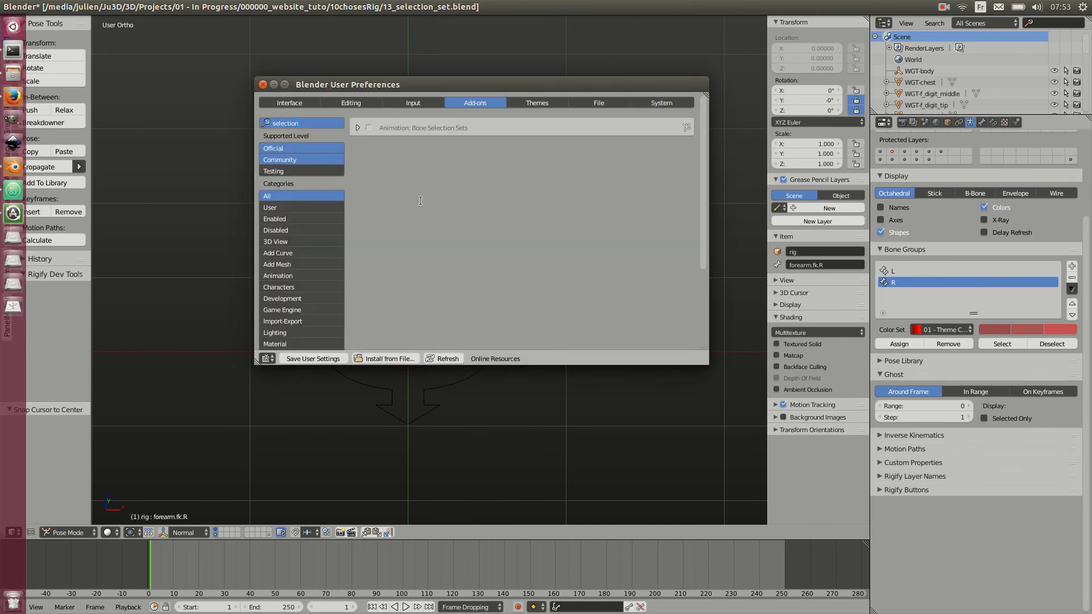
pyautogui.press('Return')
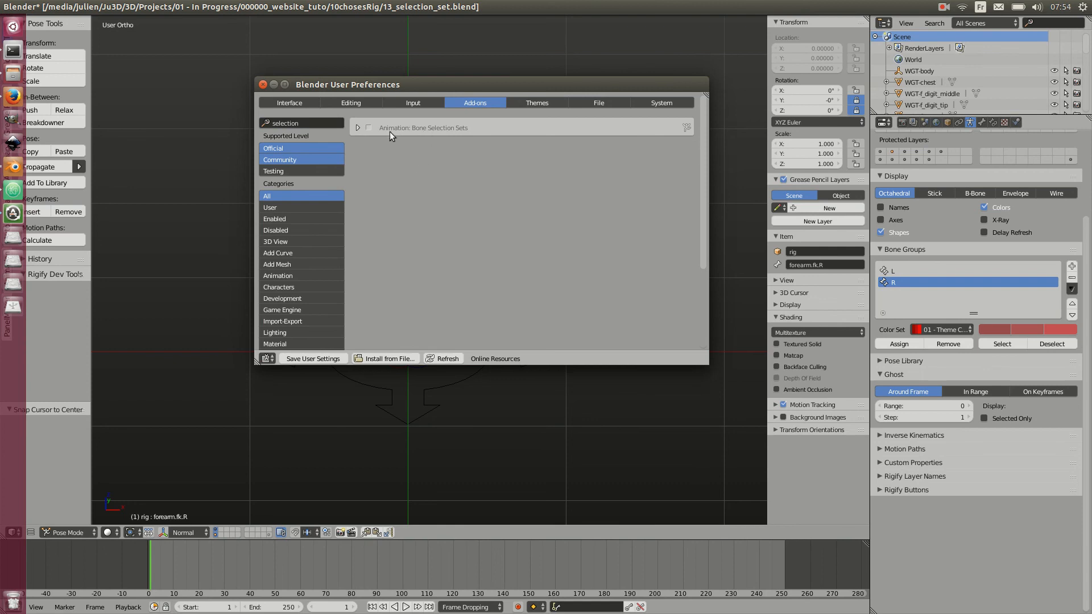
pyautogui.click(368, 128)
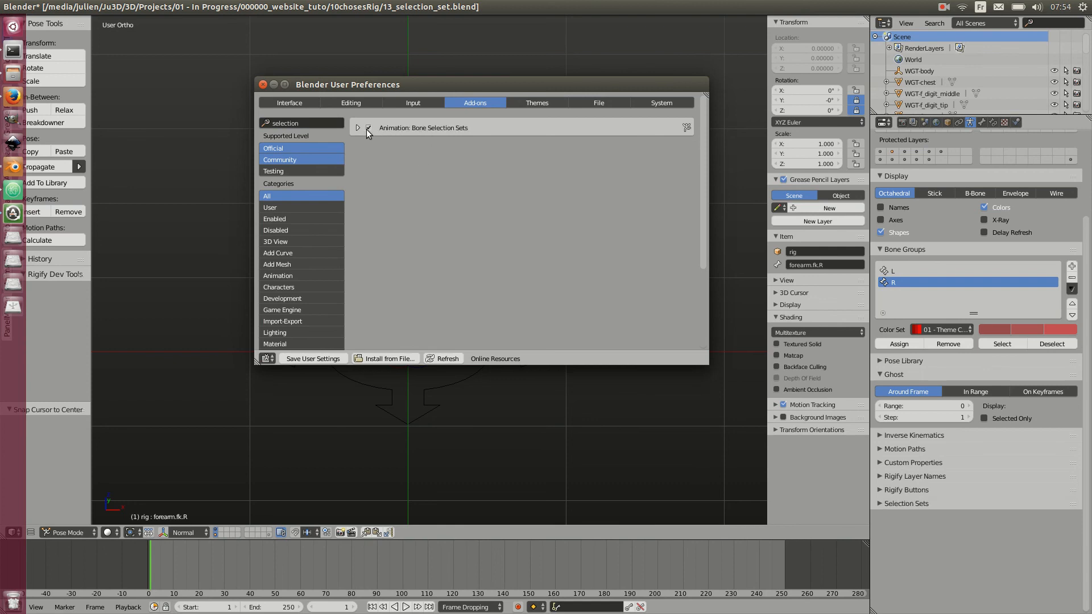
# Close the user preferences and expand the rig's Selection Sets settings
pyautogui.click(262, 85)
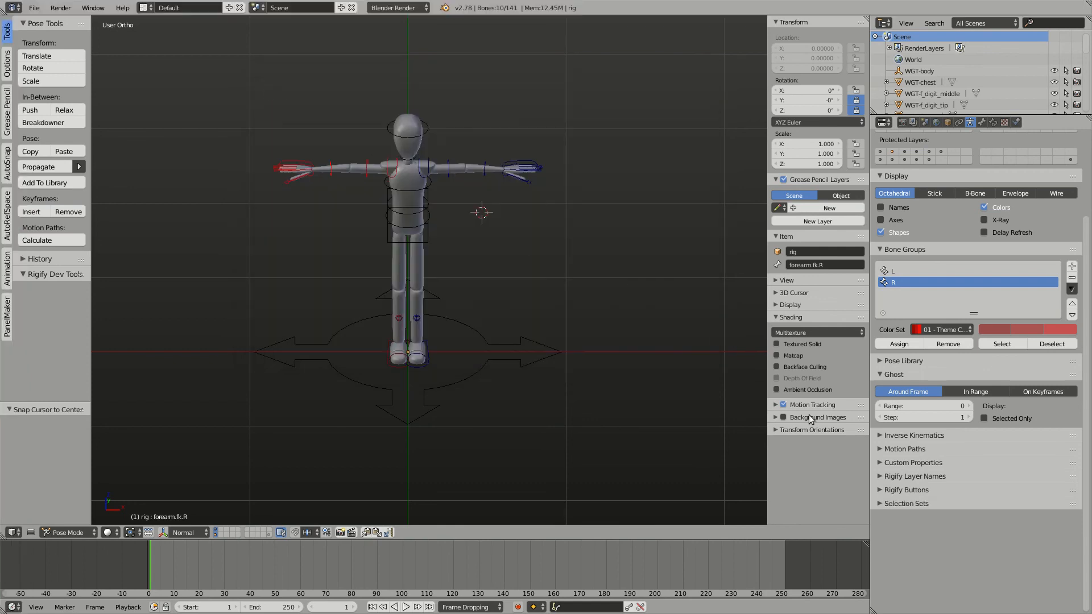
pyautogui.click(879, 504)
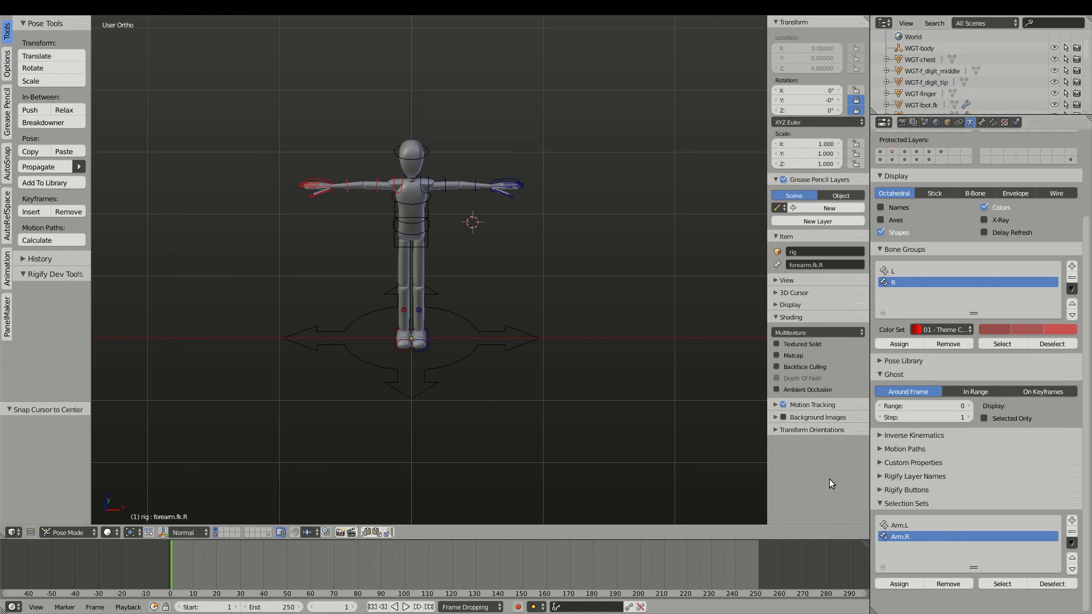
# Test the Arm.L and Arm.R selection sets by selecting the bones of each, clearing the bone selection in between
pyautogui.click(937, 525)
pyautogui.click(996, 584)
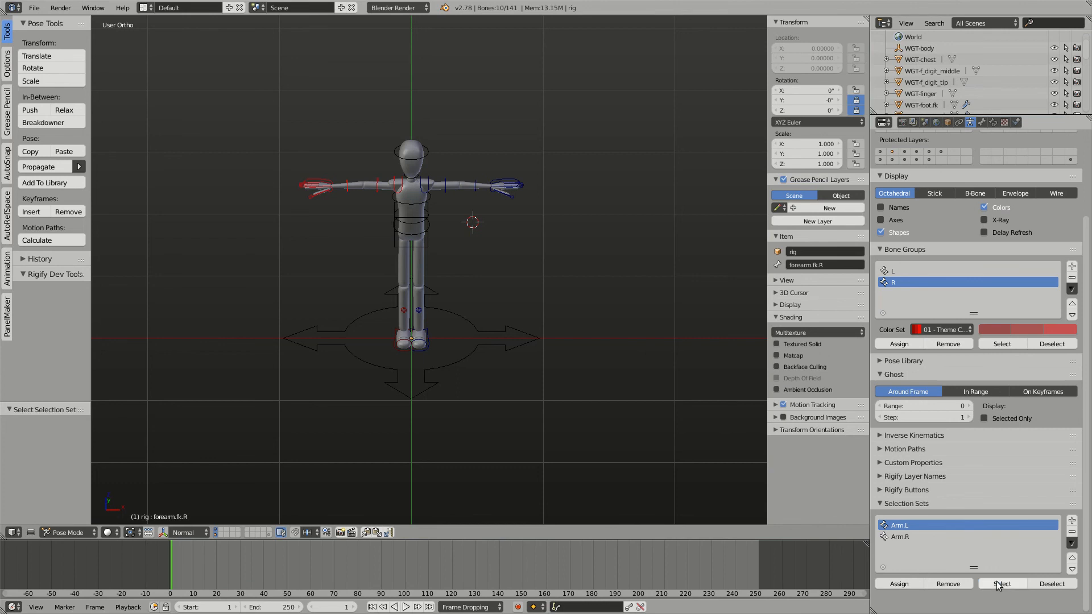
pyautogui.press('a')
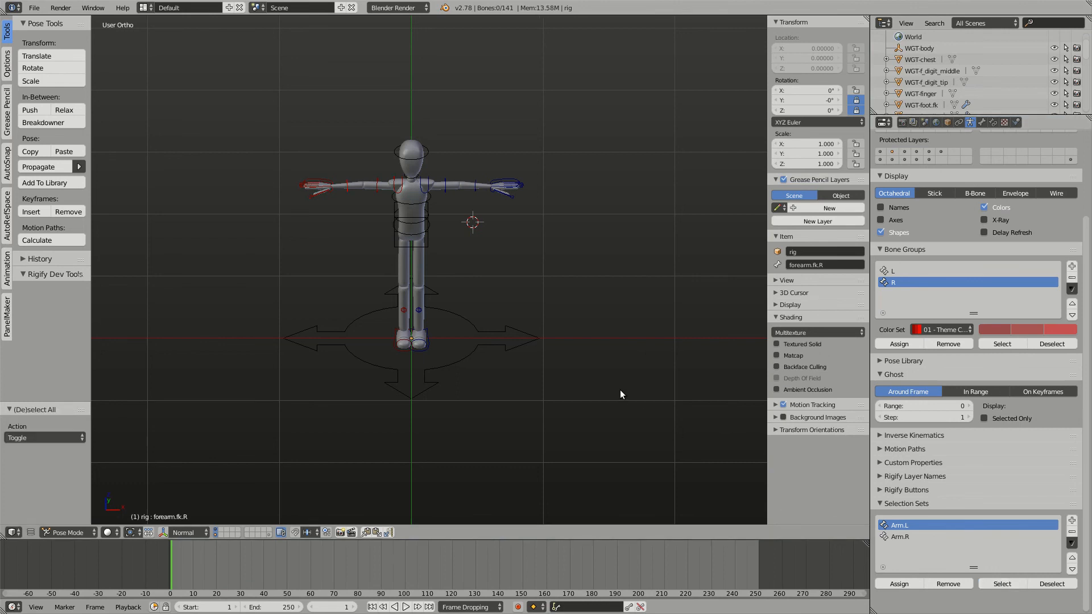
pyautogui.click(962, 537)
pyautogui.click(1001, 585)
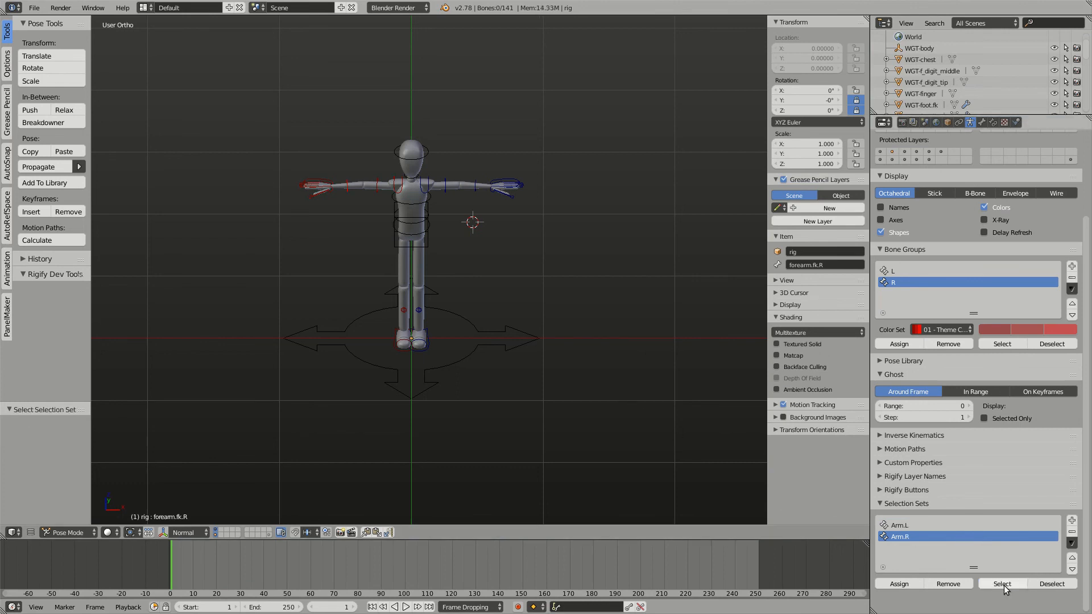
pyautogui.moveTo(514, 284)
pyautogui.mouseDown(button='middle')
pyautogui.moveTo(526, 264)
pyautogui.moveTo(493, 253)
pyautogui.moveTo(535, 266)
pyautogui.moveTo(515, 298)
pyautogui.mouseUp(button='middle')
pyautogui.scroll(1, 515, 298)
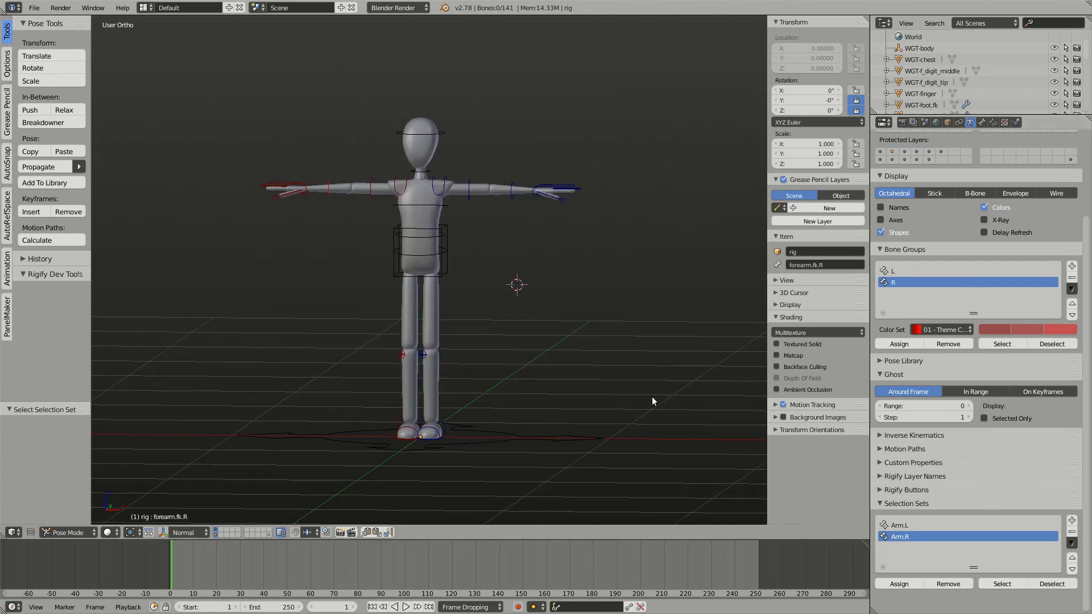